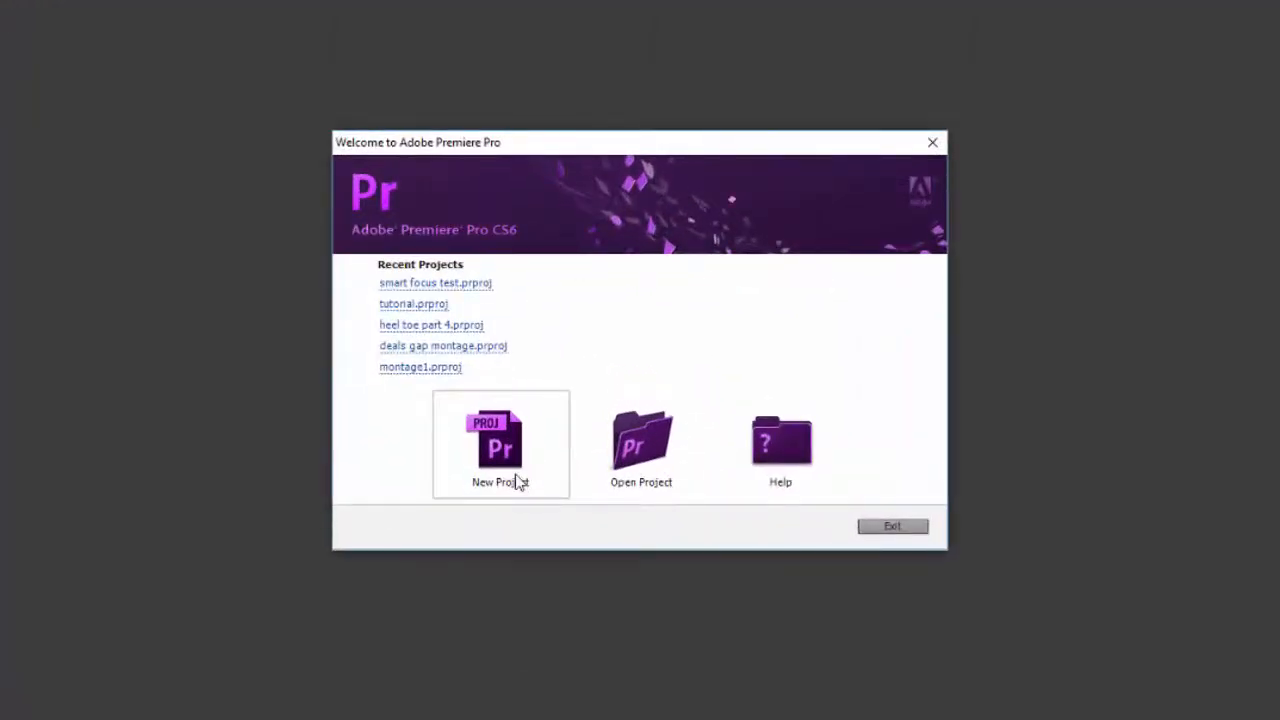
Create a new project named tutorial, overwriting the existing project of the same name
click(519, 483)
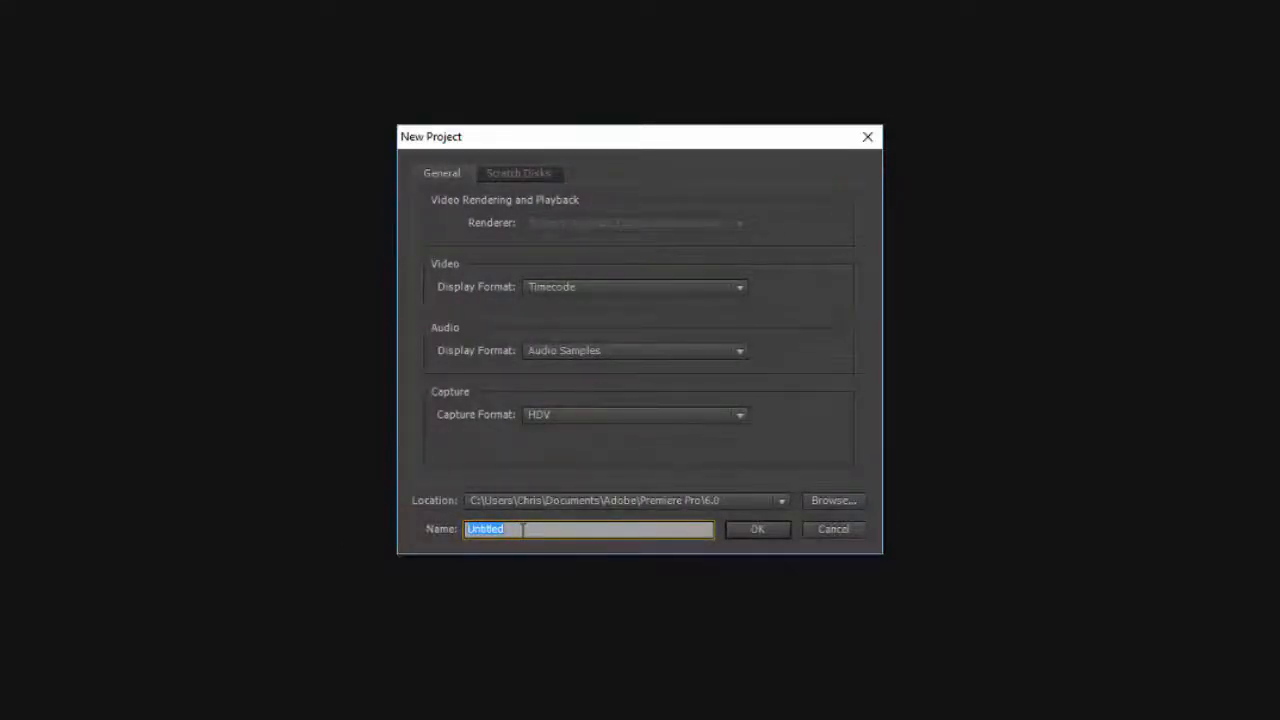
text(tu)
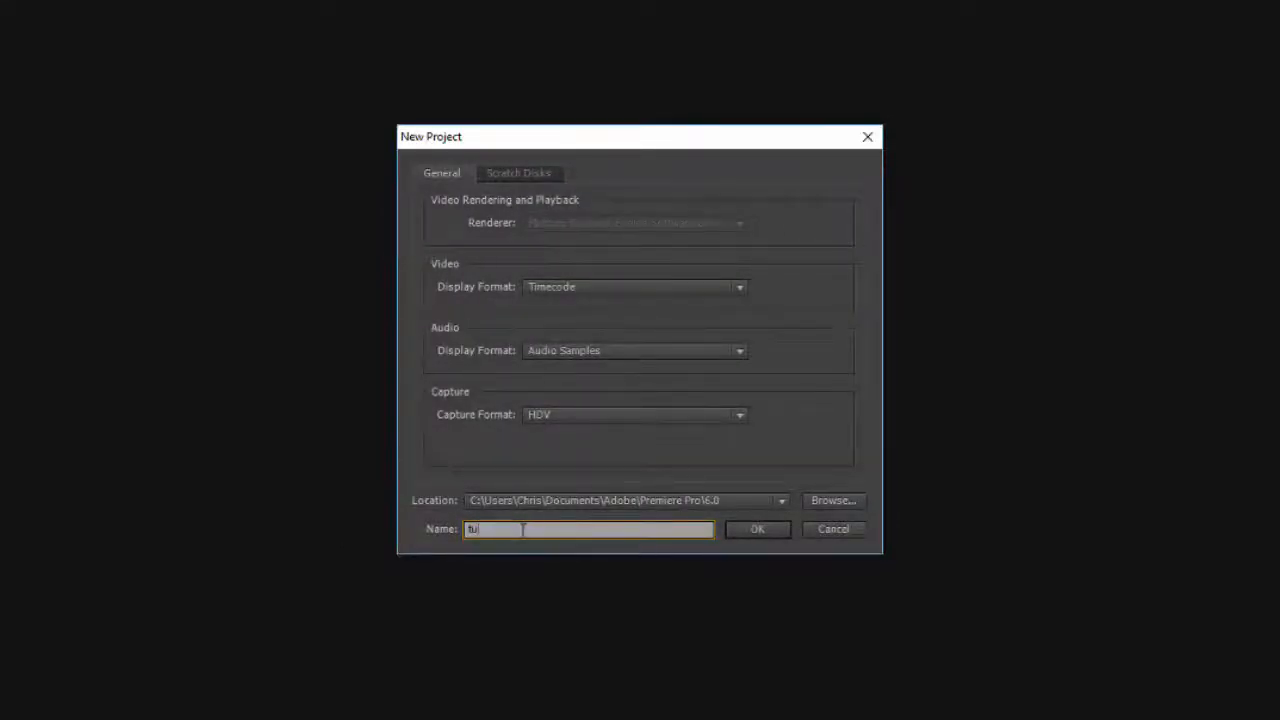
text(torial)
click(753, 531)
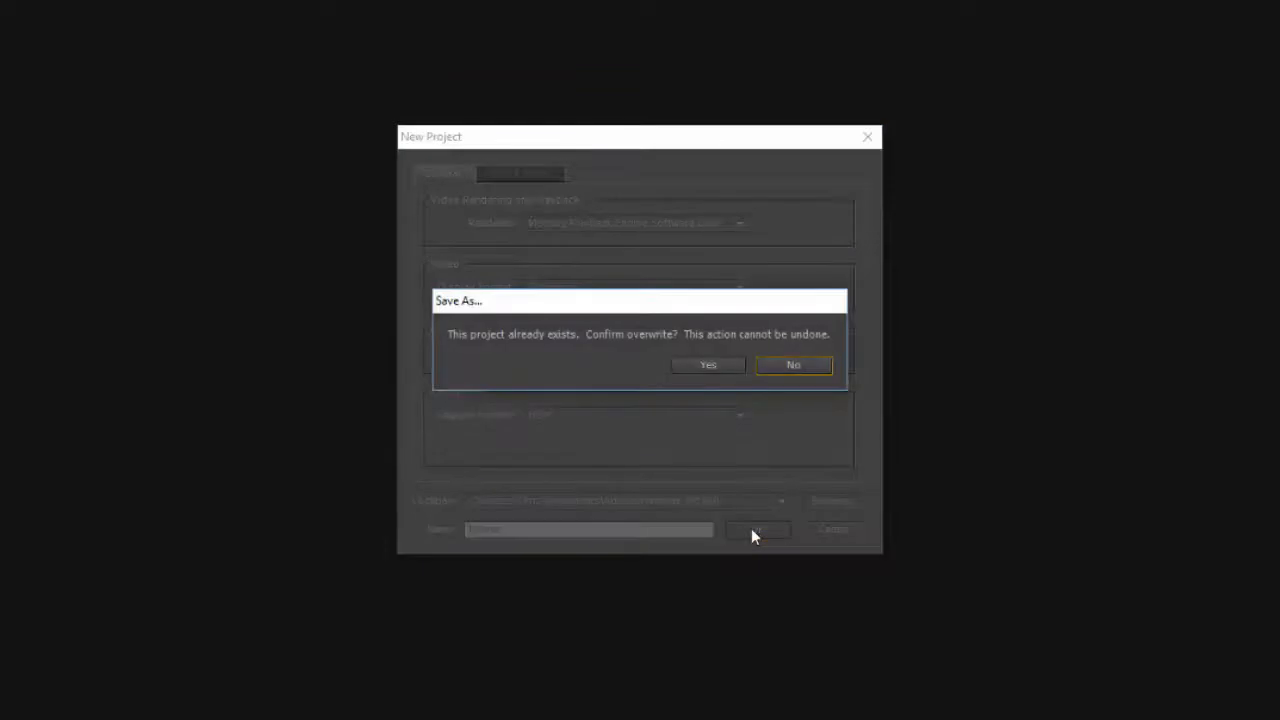
click(712, 367)
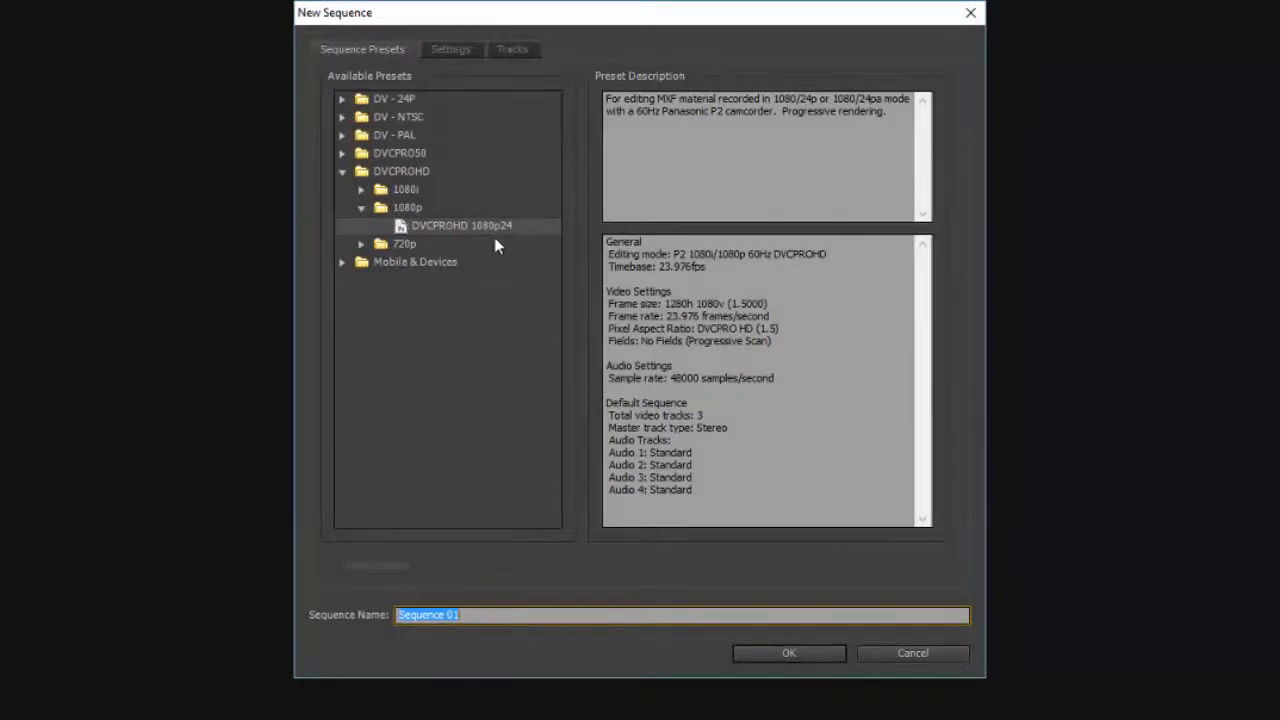
Create a sequence named Premiere Pro Tutorial using the DVCPROHD 720p24 preset
click(361, 244)
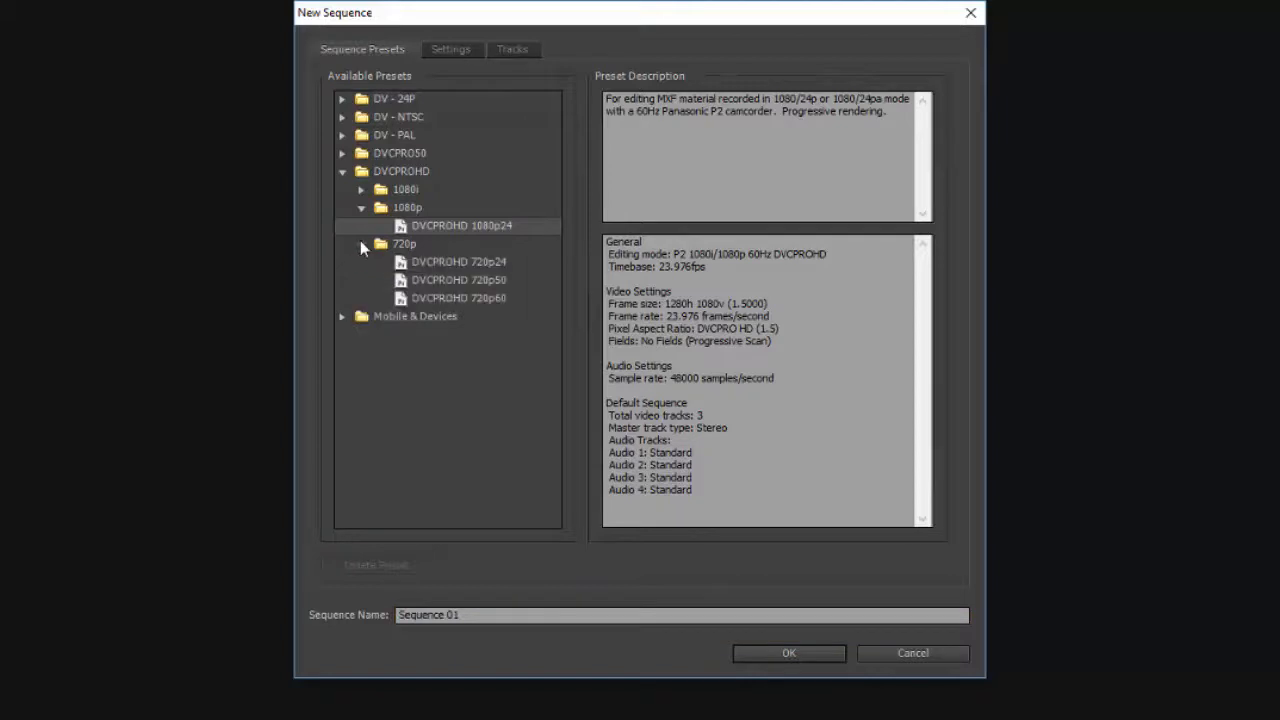
click(449, 261)
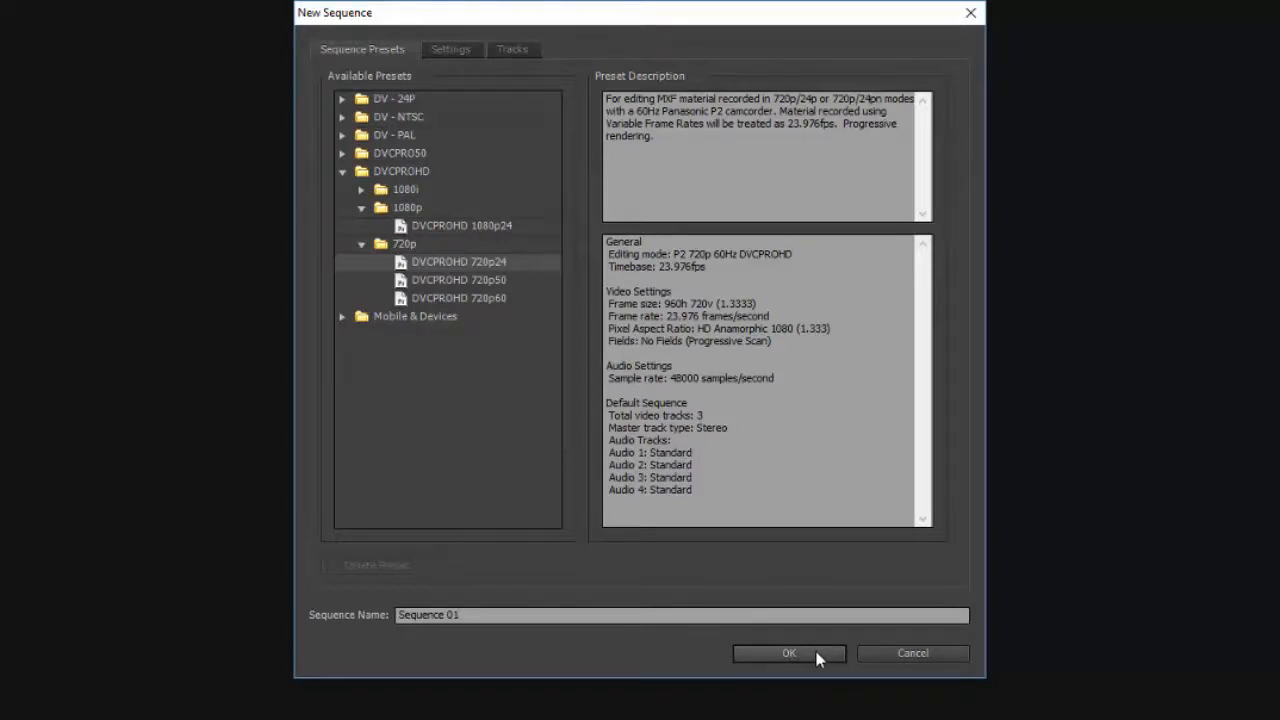
click(472, 616)
drag(486, 616, 397, 617)
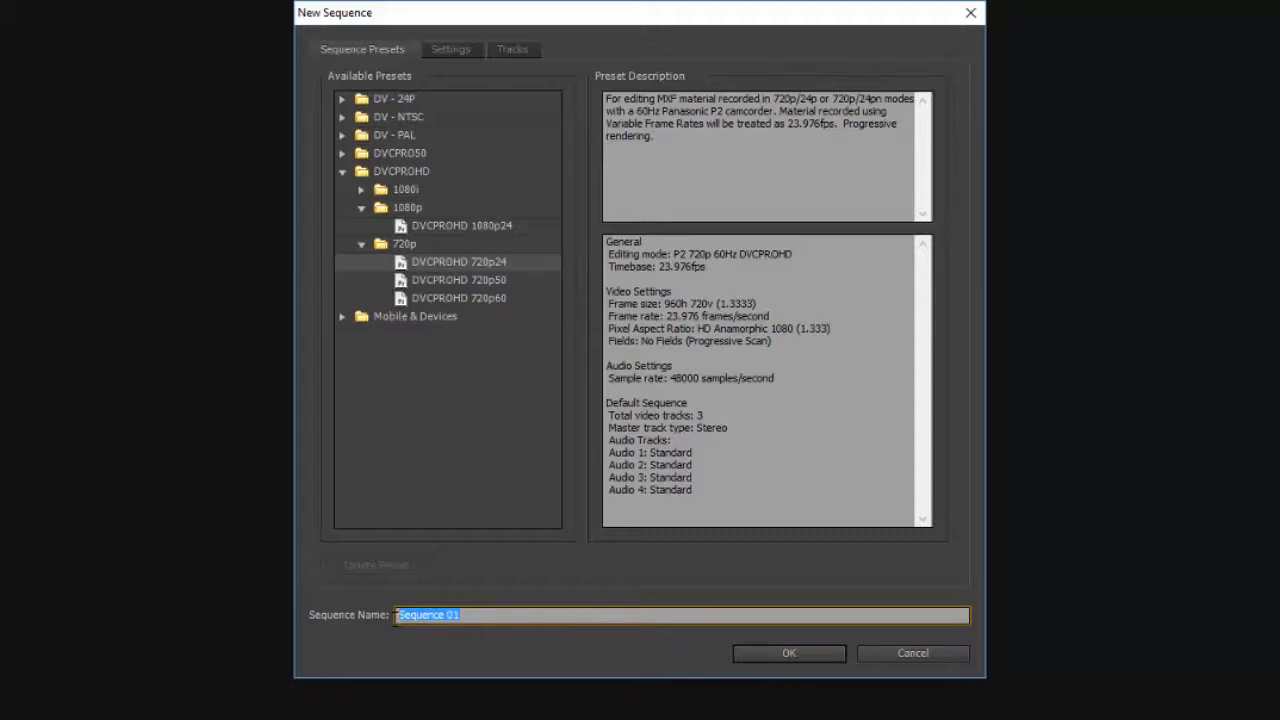
text(Premiere Pro Tutorial)
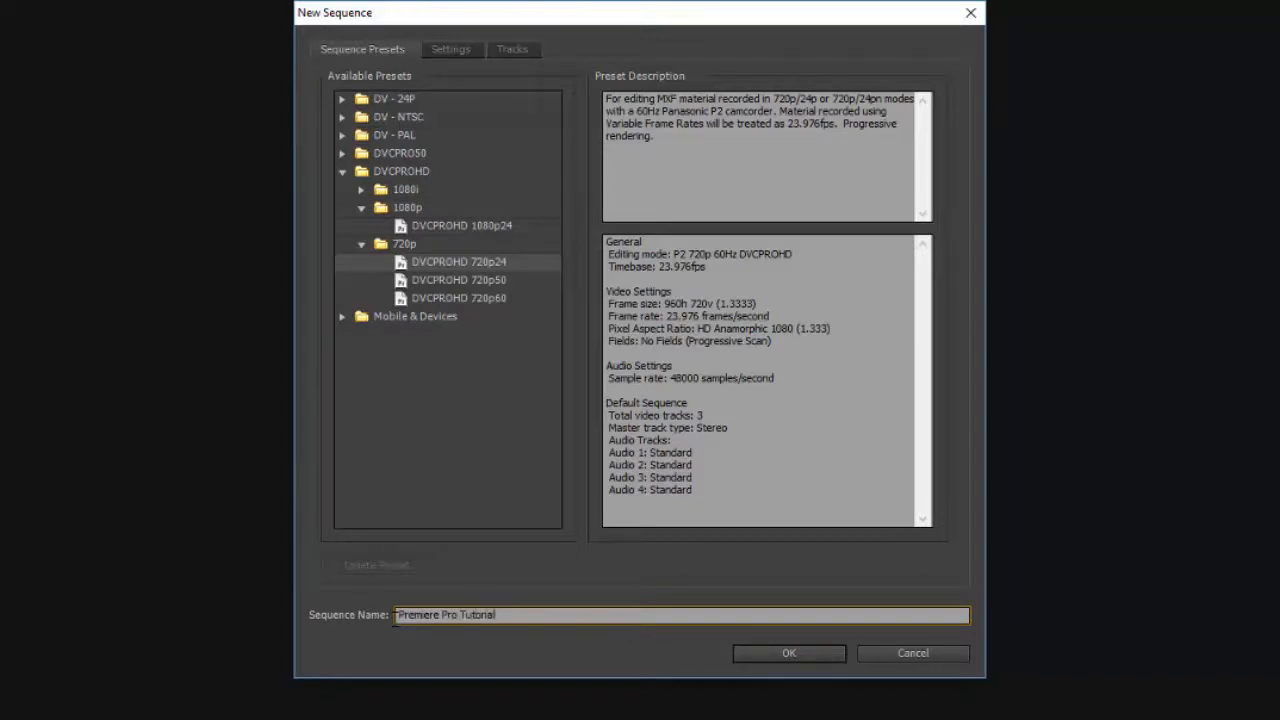
click(787, 653)
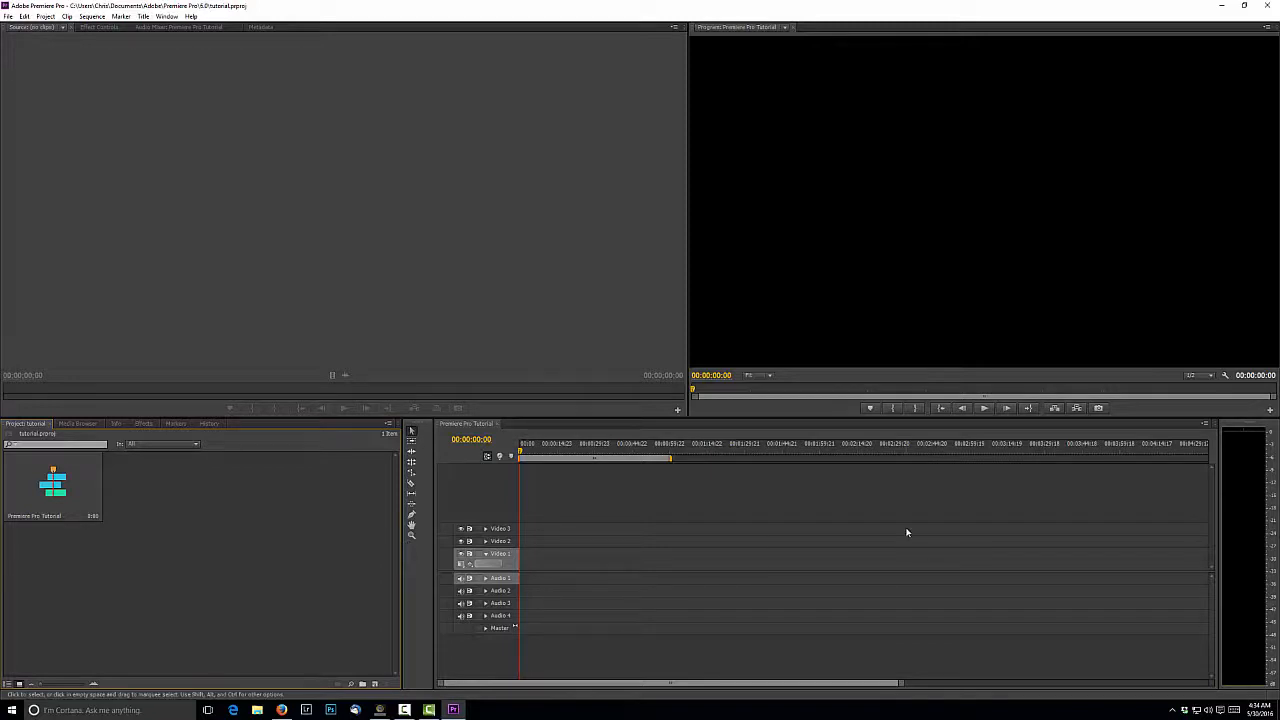
Import the video _CMC4951.MOV from the desktop into the project
click(1223, 13)
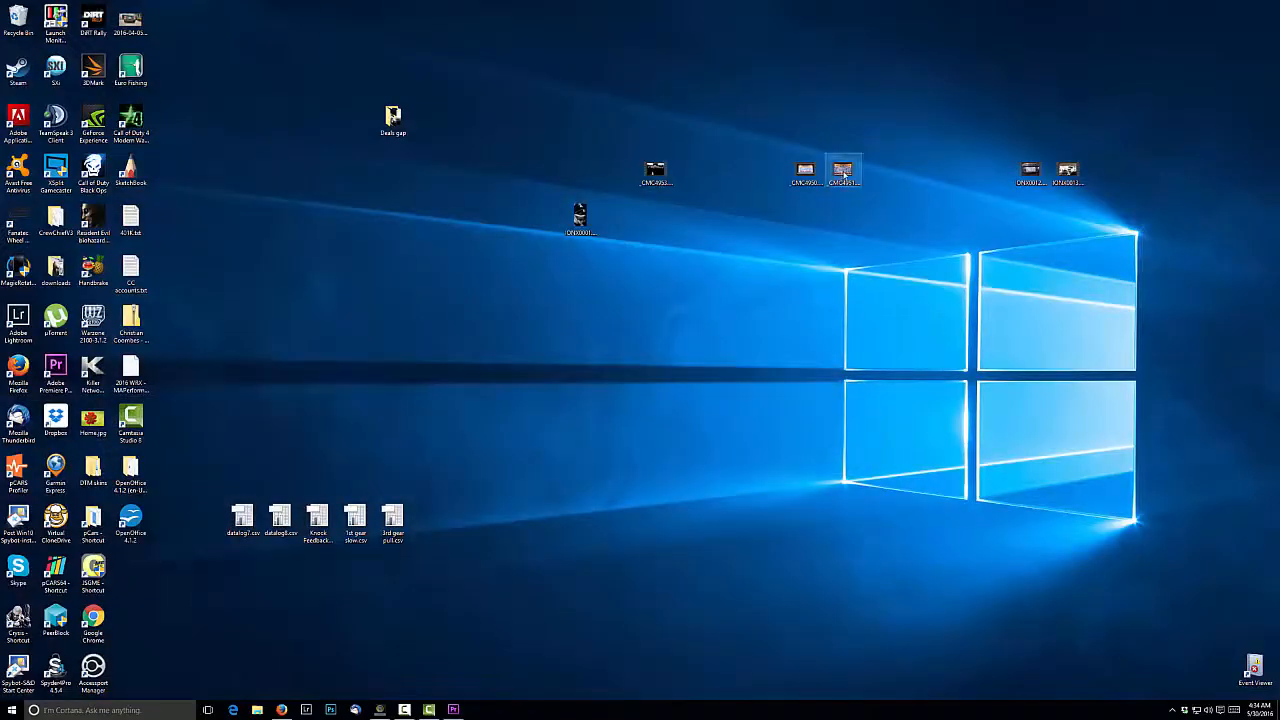
drag(531, 648, 140, 506)
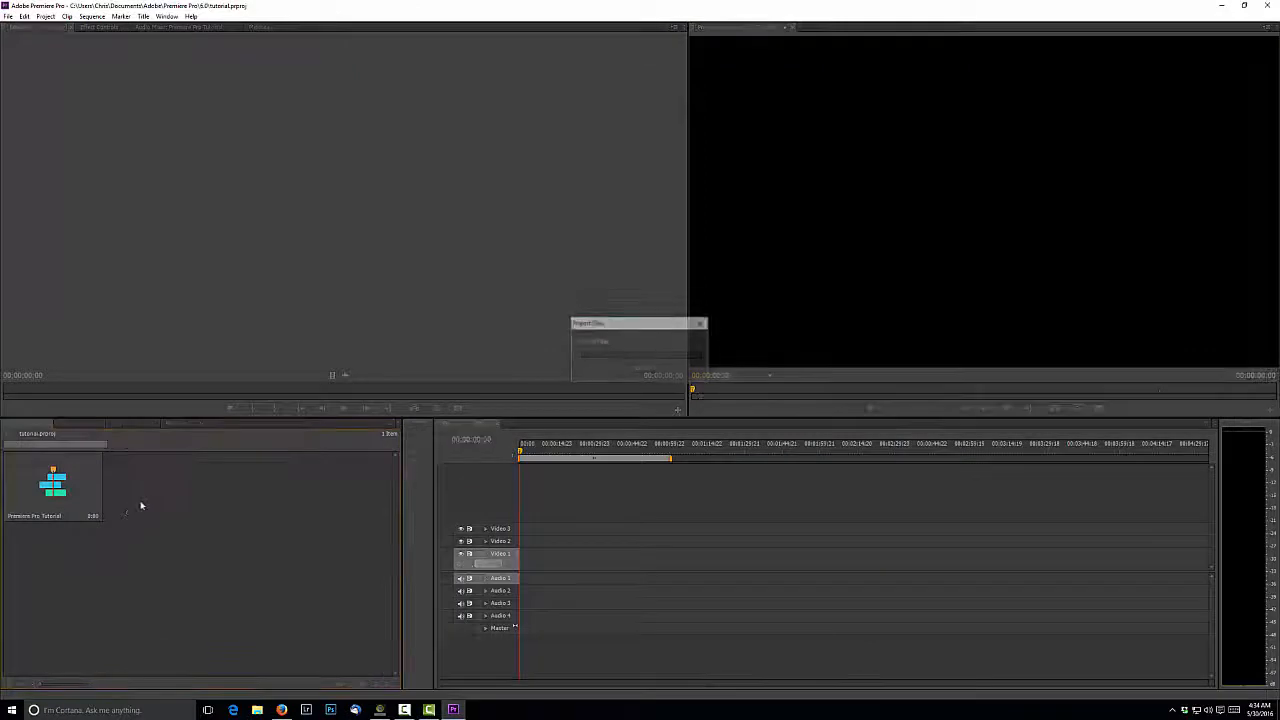
right_click(225, 590)
mouse_move(256, 620)
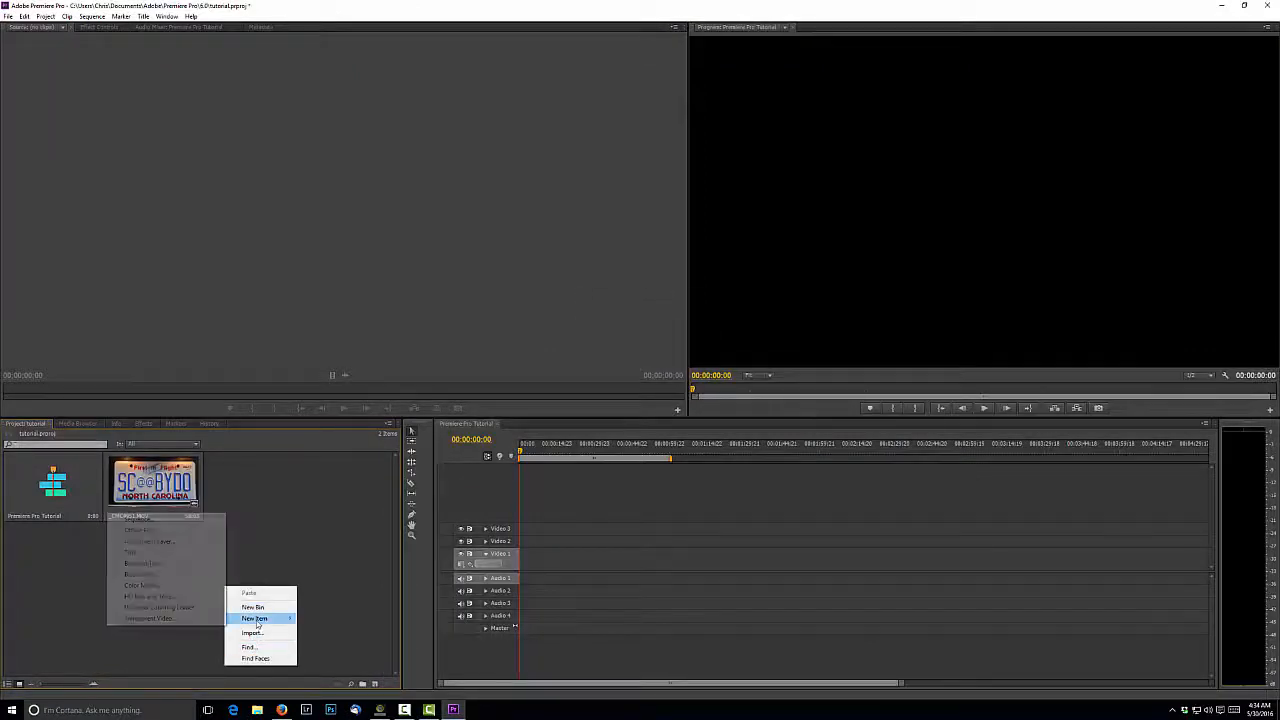
click(329, 623)
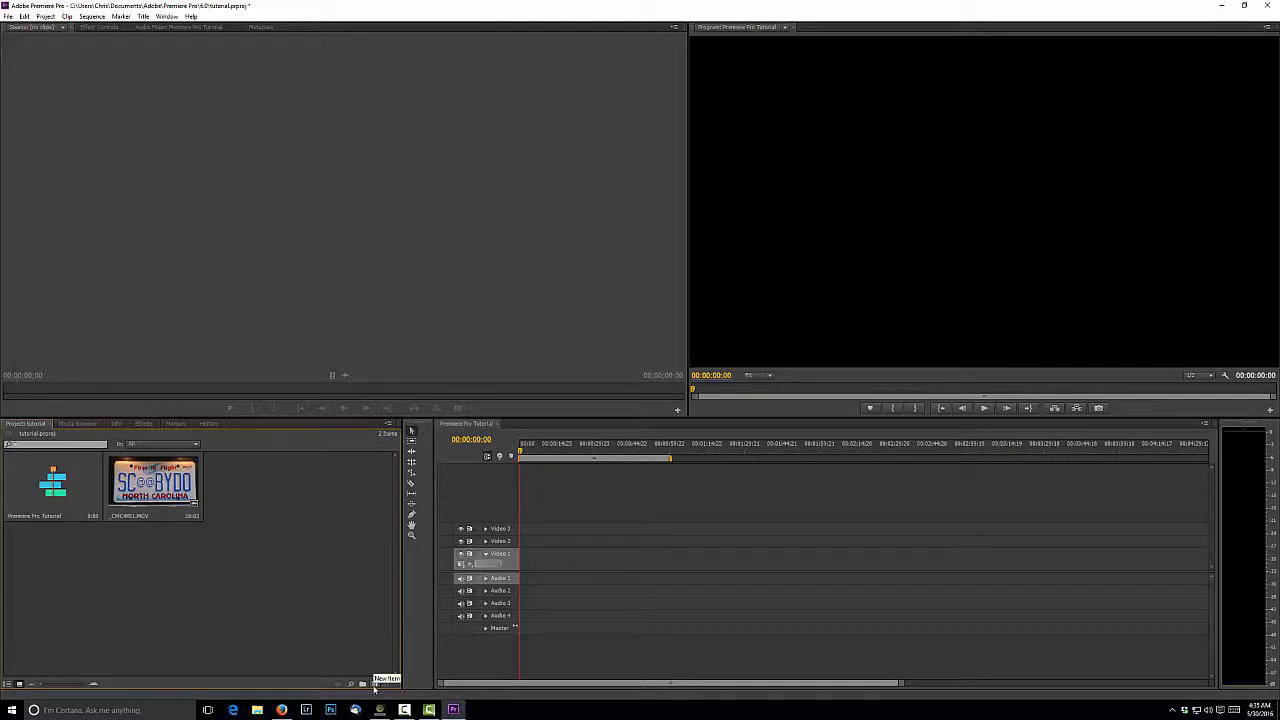
Import the video IONX0003.MP4 from the desktop's Deals gap folder into the project
click(1220, 5)
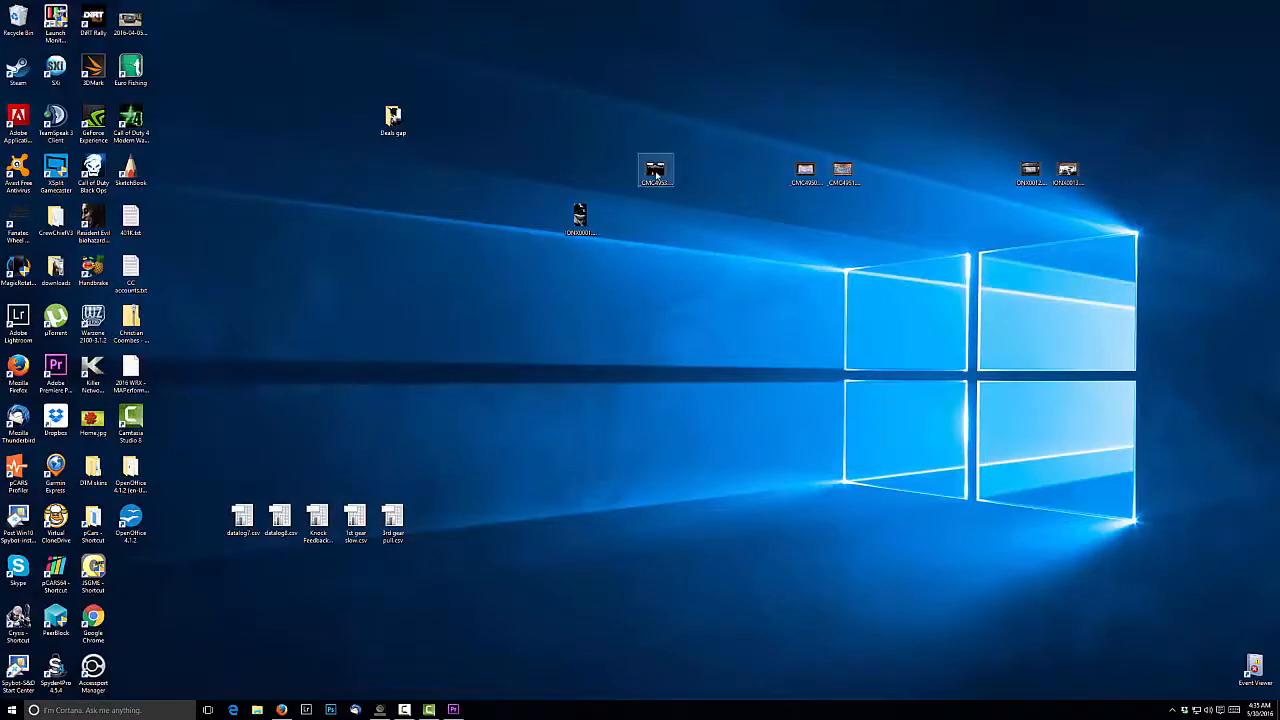
mouse_move(654, 172)
mouse_down()
mouse_move(615, 510)
mouse_move(485, 711)
mouse_move(809, 222)
mouse_move(656, 172)
mouse_up()
double_click(393, 118)
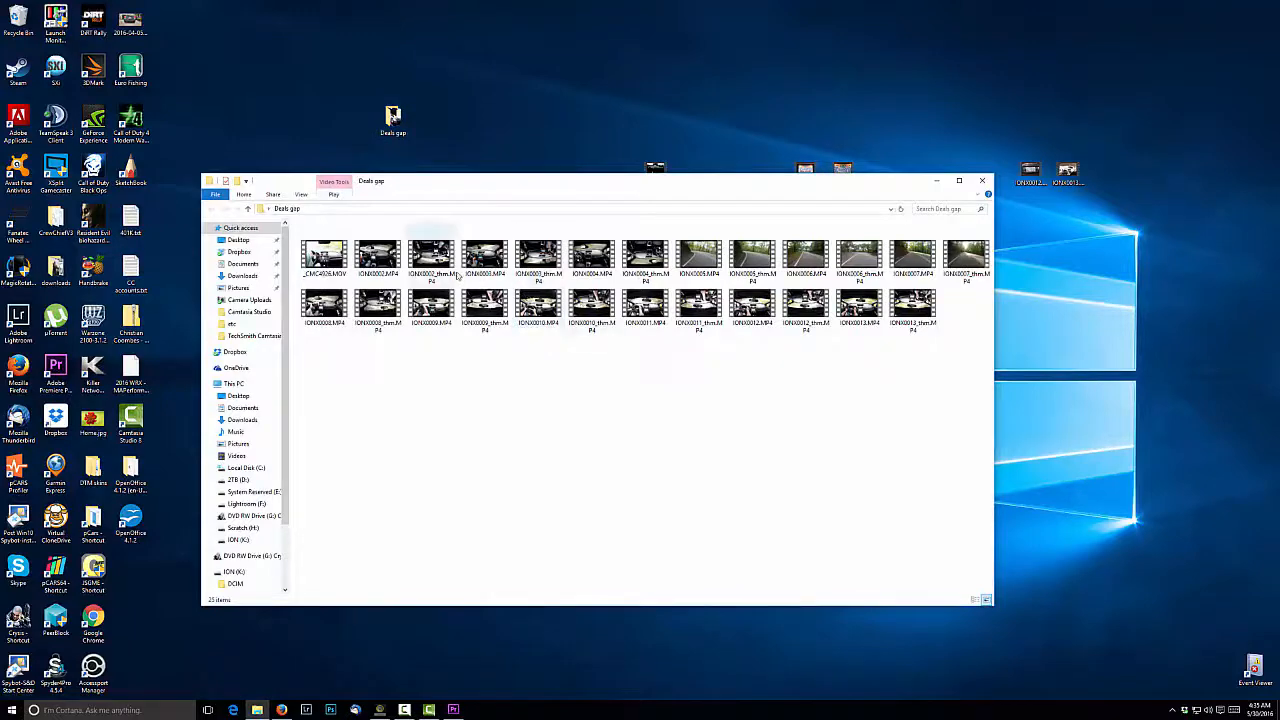
click(478, 259)
drag(478, 259, 279, 511)
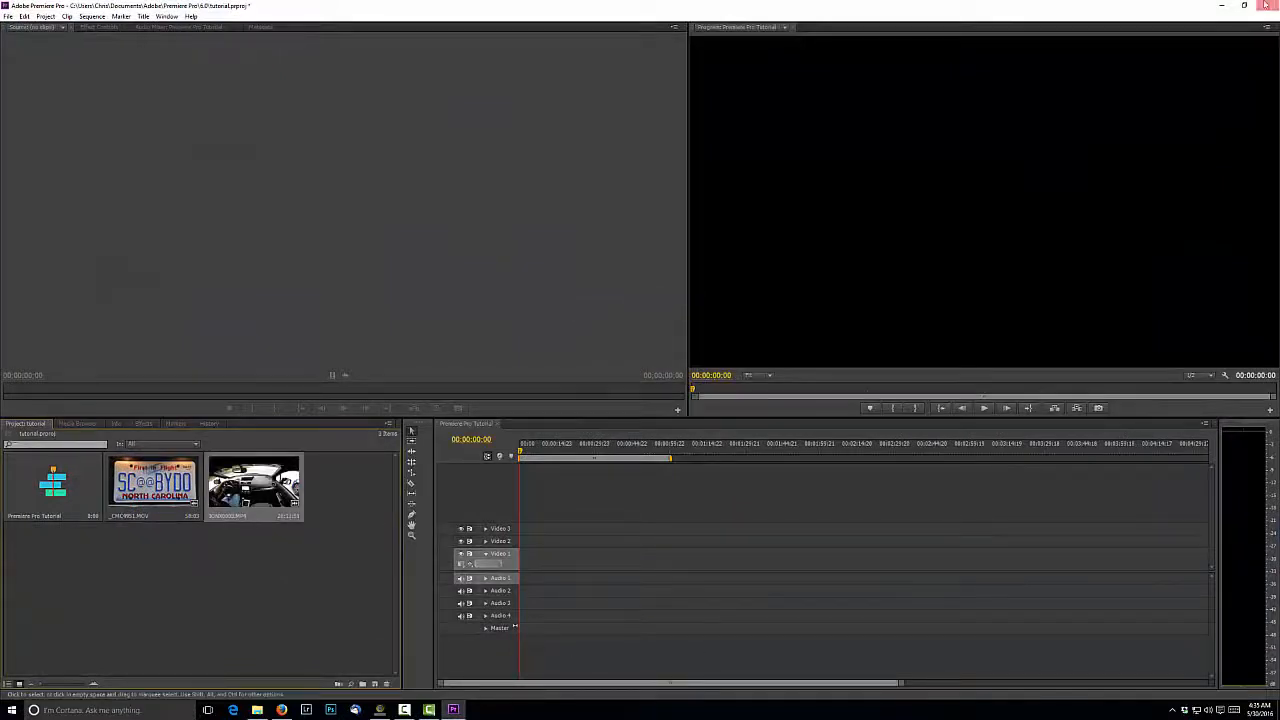
Import the audio file Upstep.mp3 from the Downloads folder into the project and close the file window
click(257, 709)
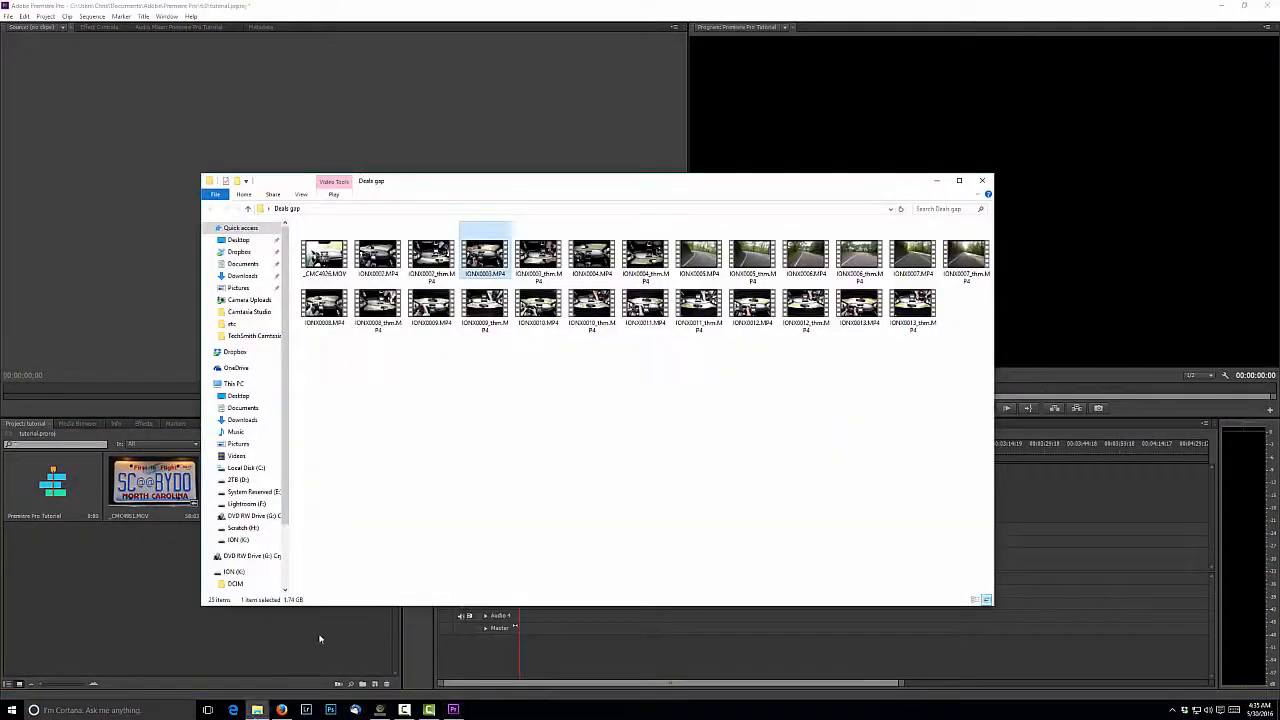
click(242, 275)
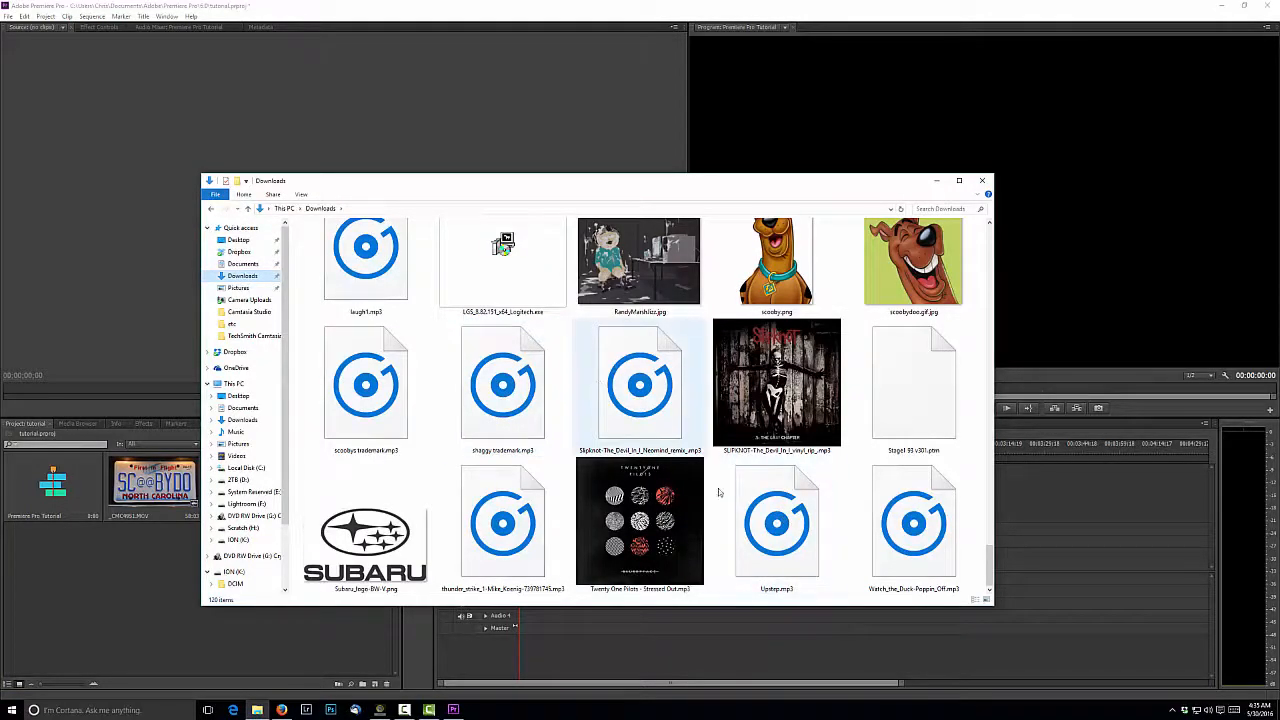
drag(720, 493, 169, 652)
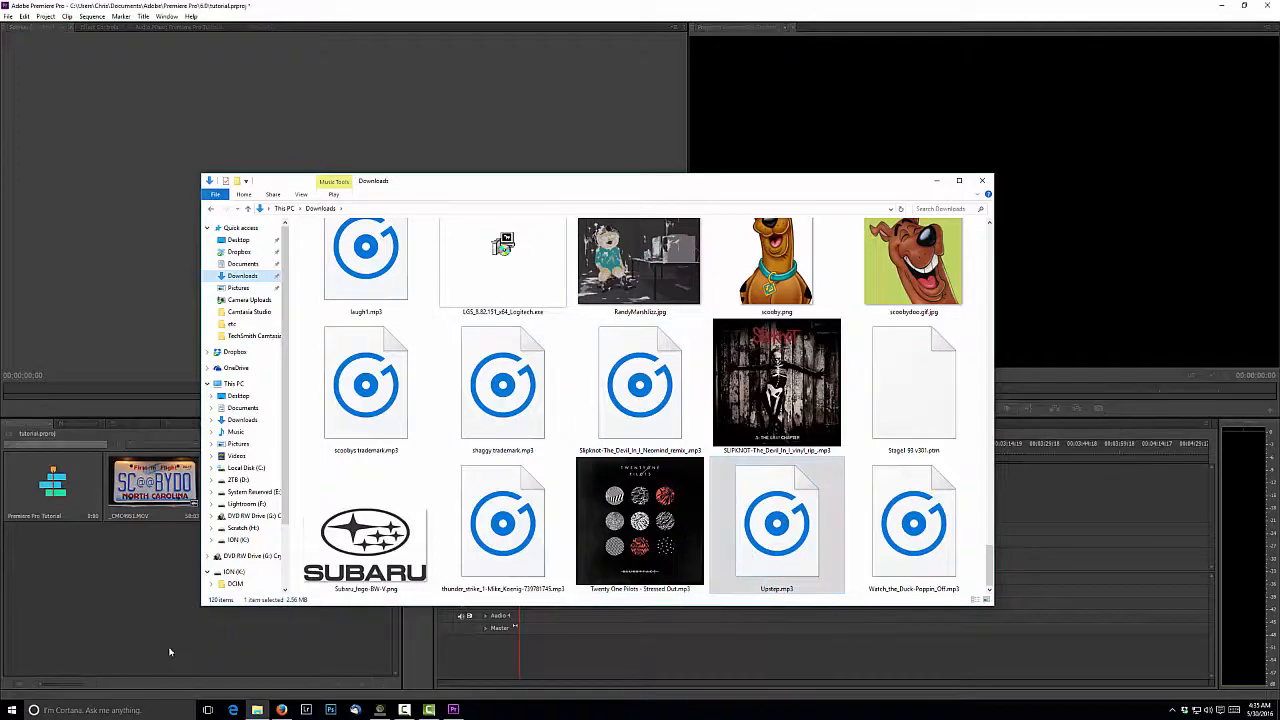
click(986, 184)
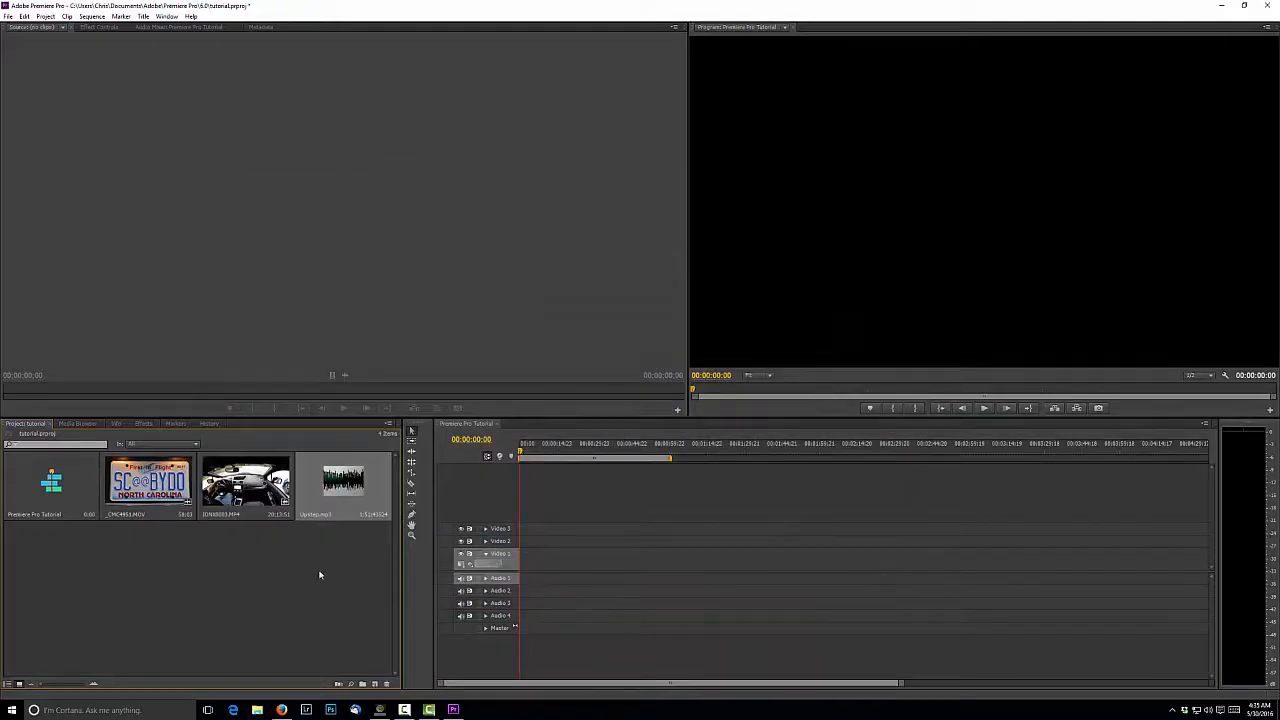
Preview _CMC4951.MOV in the Source monitor, then place it at the start of Video 1, changing the sequence settings to match the clip
double_click(148, 487)
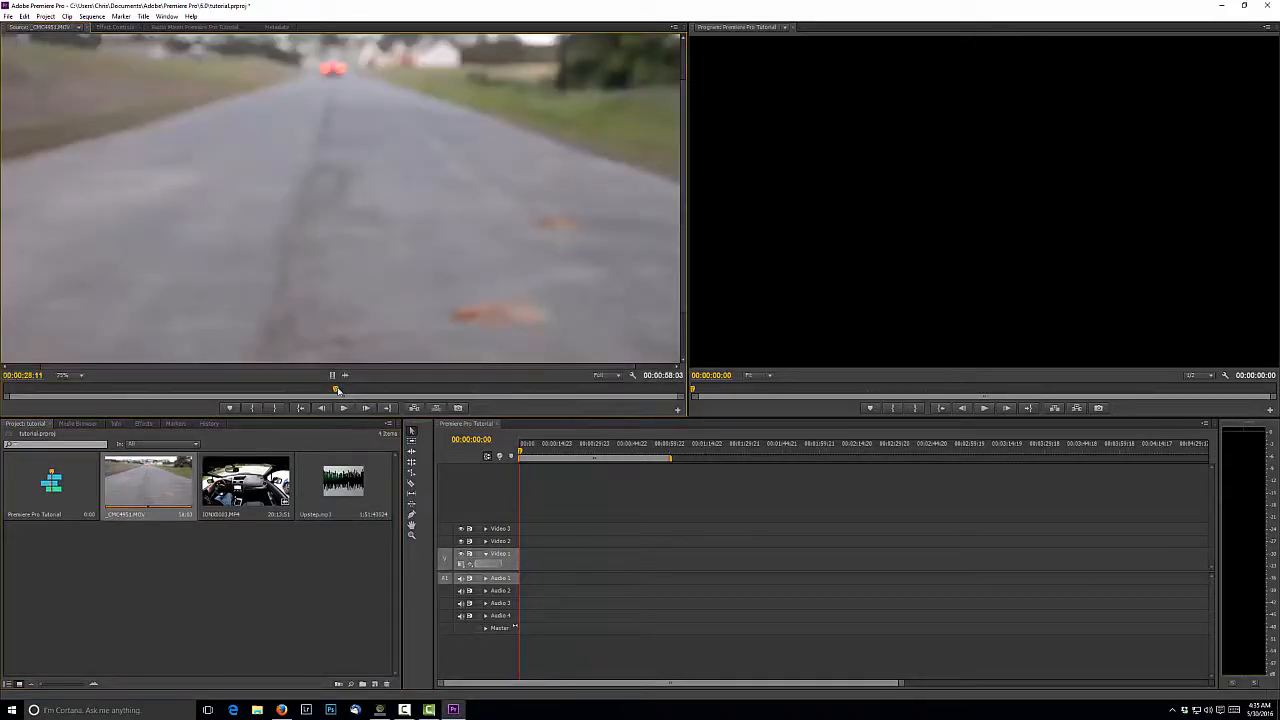
drag(337, 390, 186, 398)
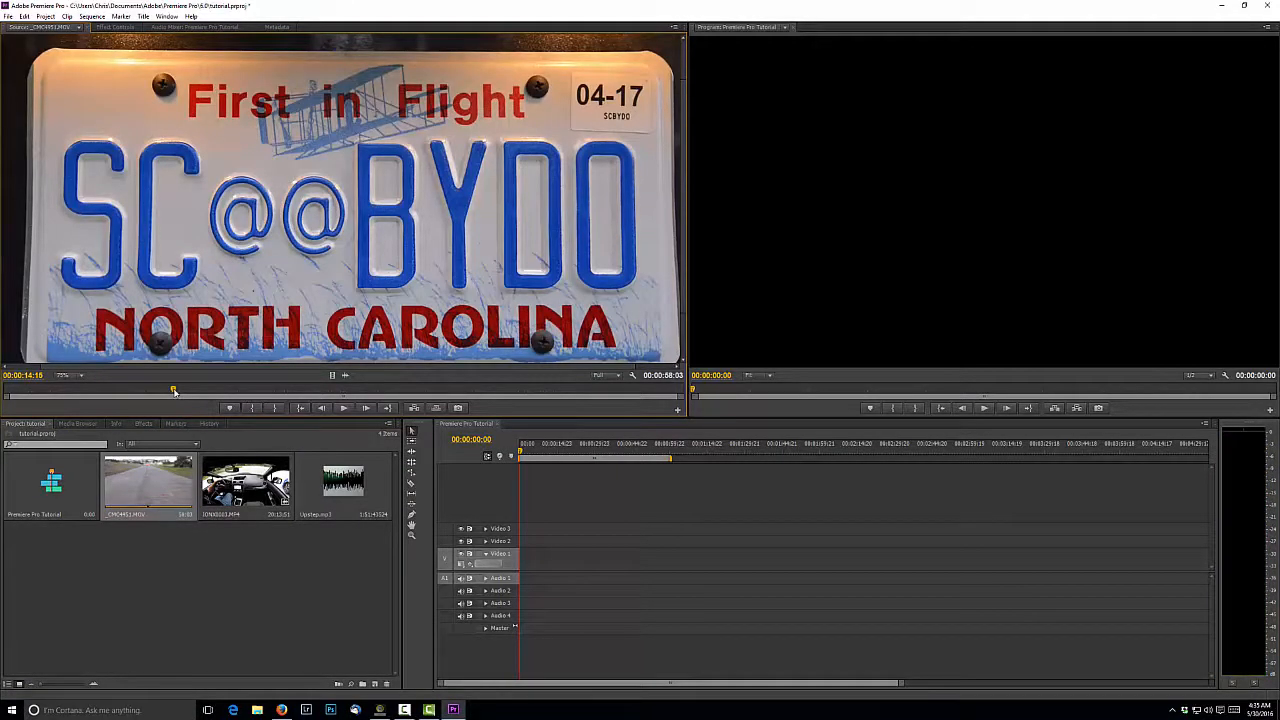
drag(152, 513, 524, 567)
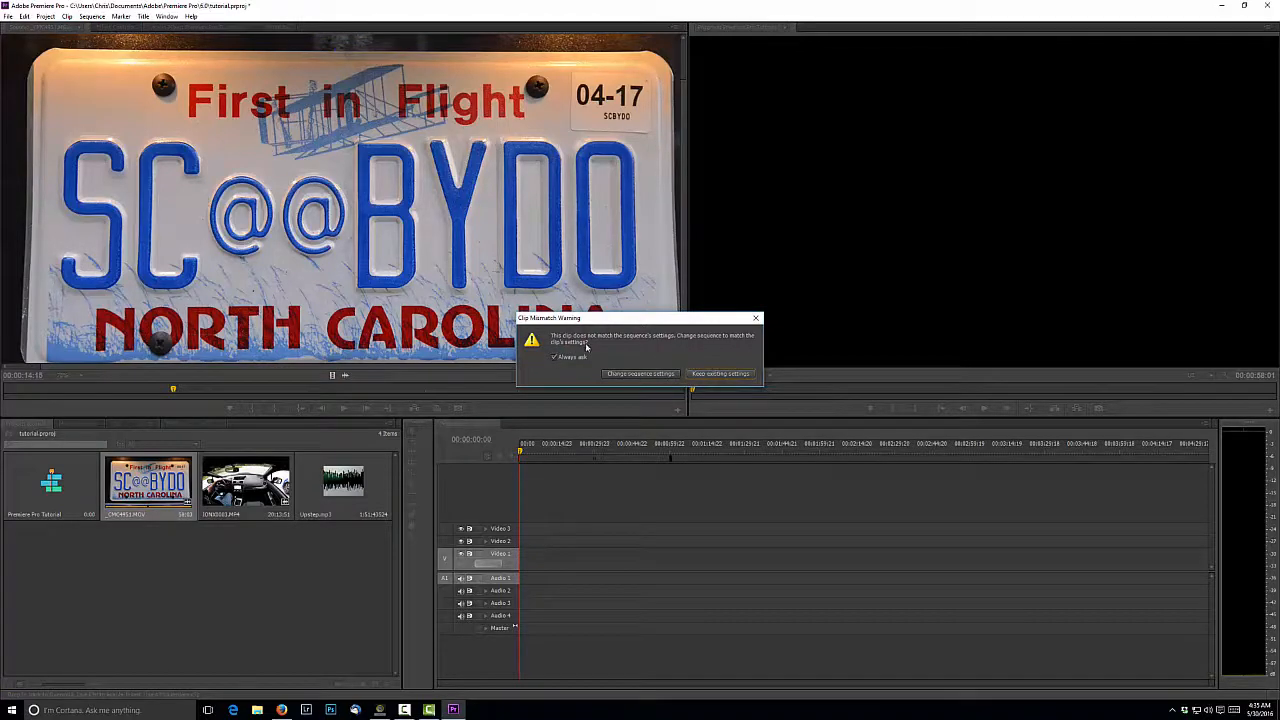
click(640, 374)
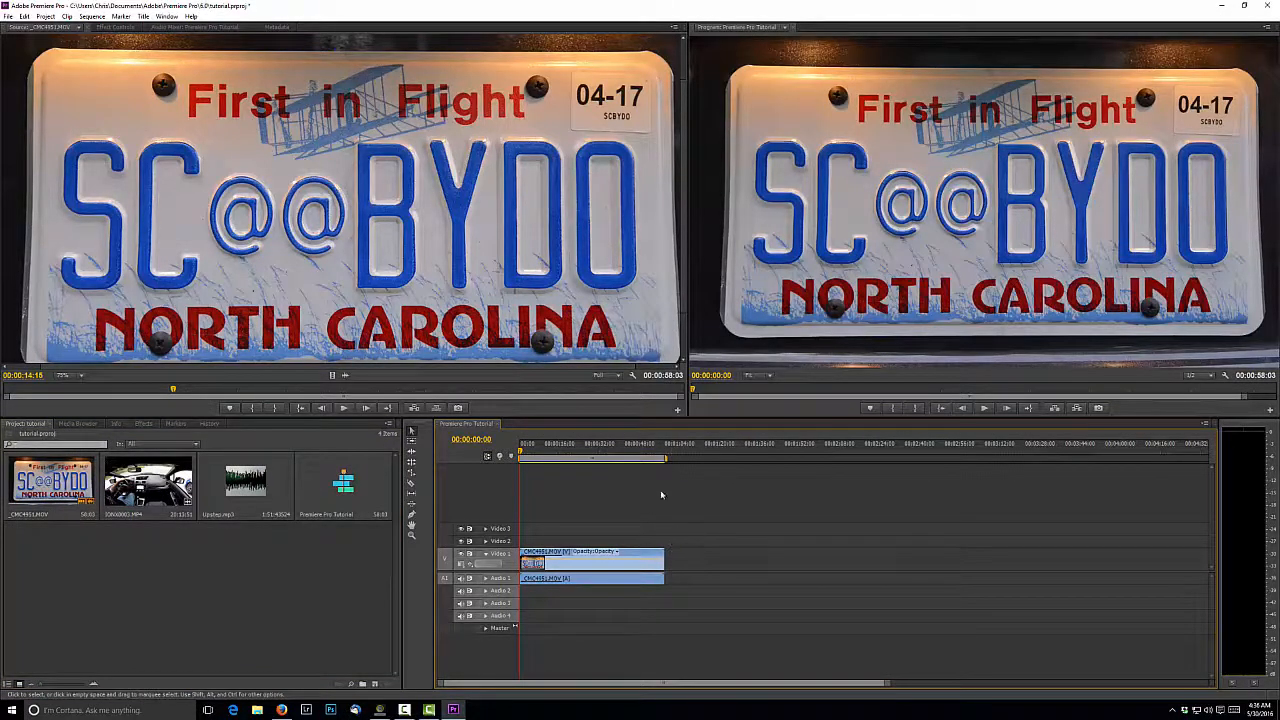
Split the timeline clip with the Razor tool at 00:00:46:11 and at a second point nearer its start
click(520, 455)
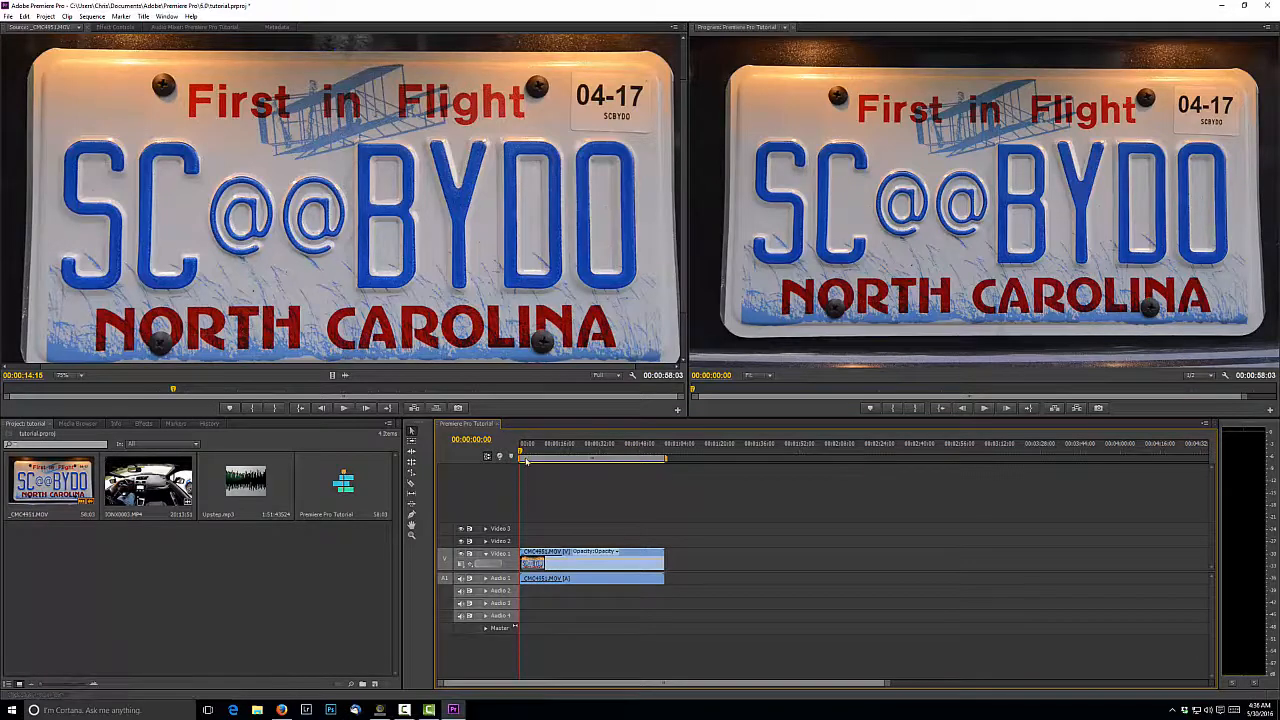
drag(520, 455, 637, 455)
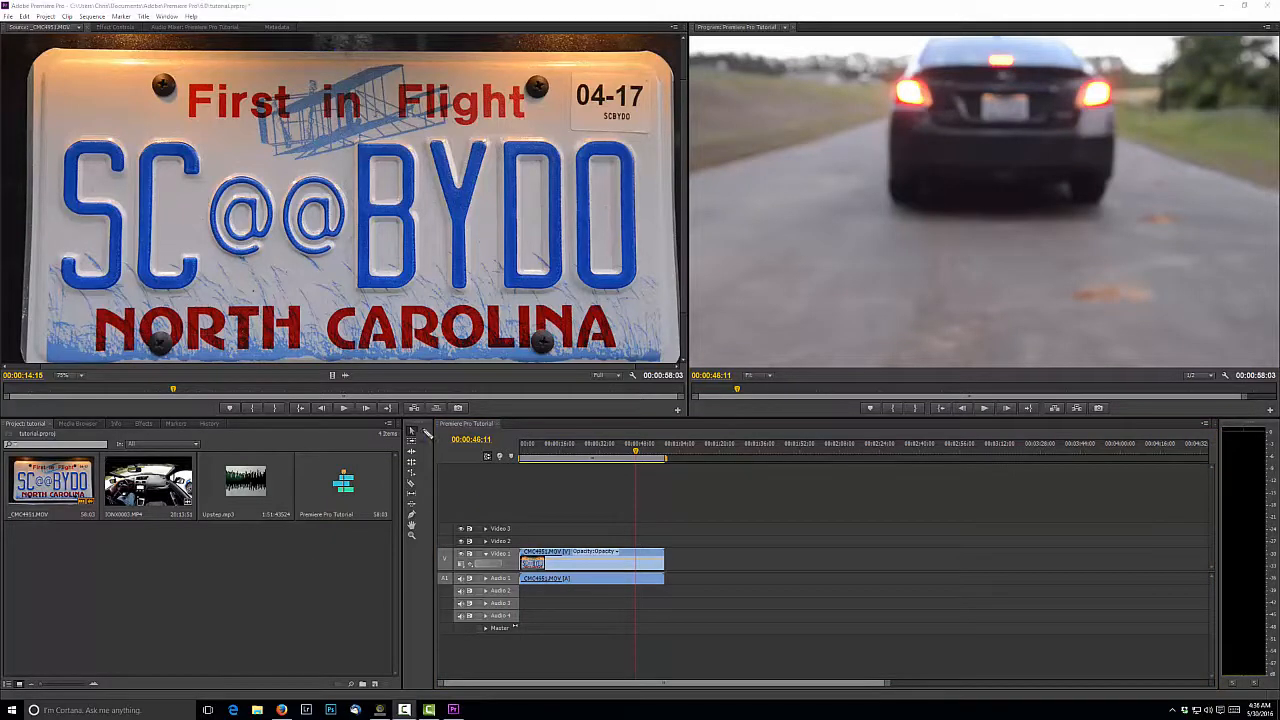
mouse_move(425, 430)
mouse_down()
mouse_move(422, 419)
mouse_move(424, 562)
mouse_move(401, 557)
mouse_up()
key(Escape)
click(411, 486)
click(637, 556)
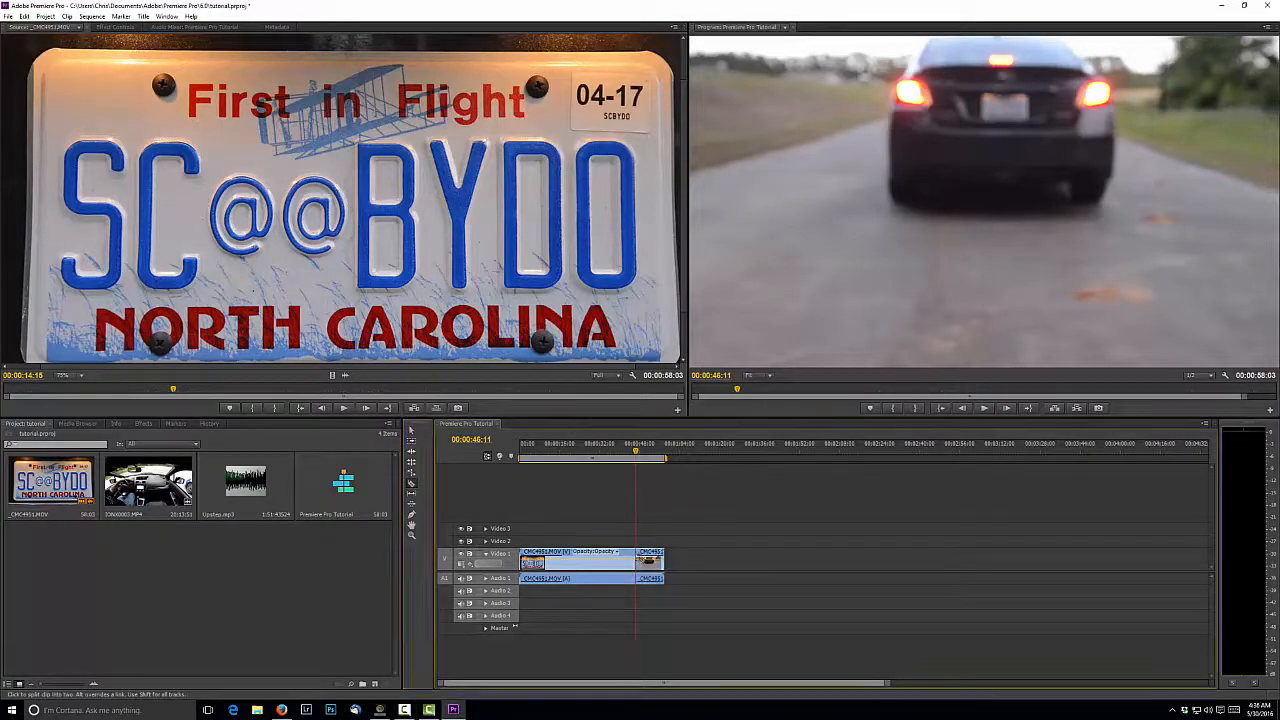
click(571, 556)
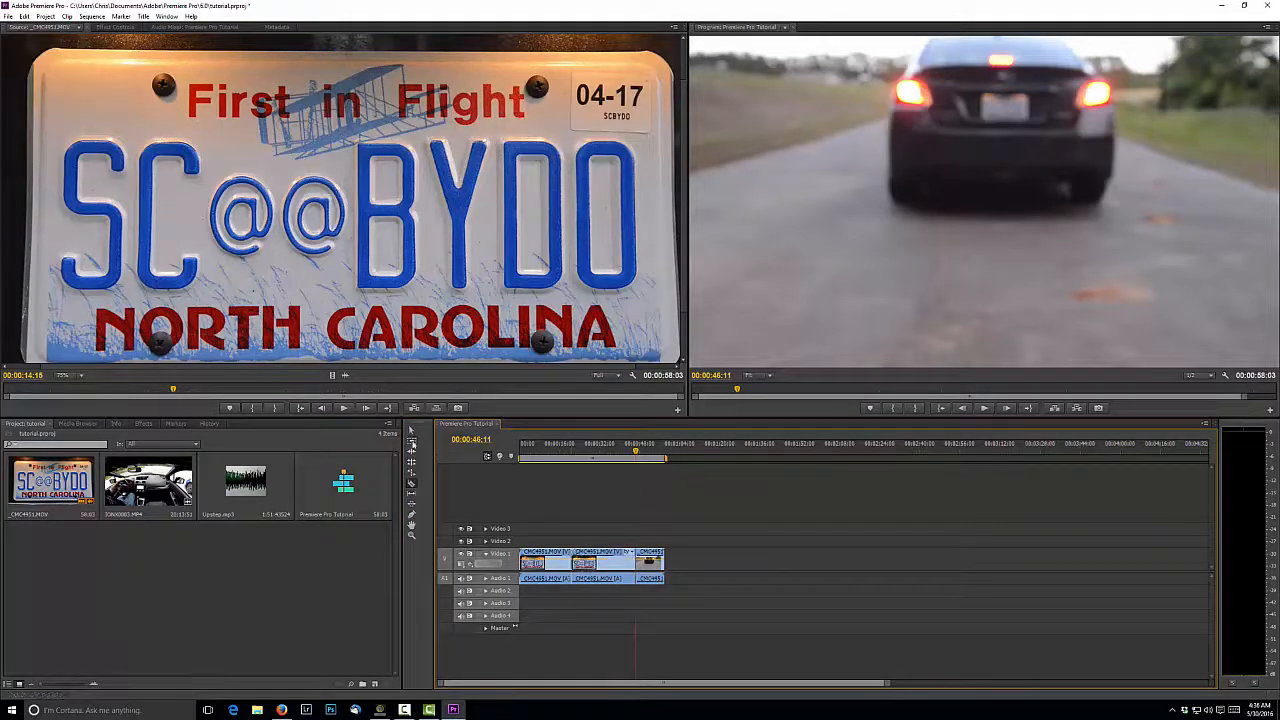
Delete all three clip segments from the timeline and return the playhead to the sequence start
click(411, 430)
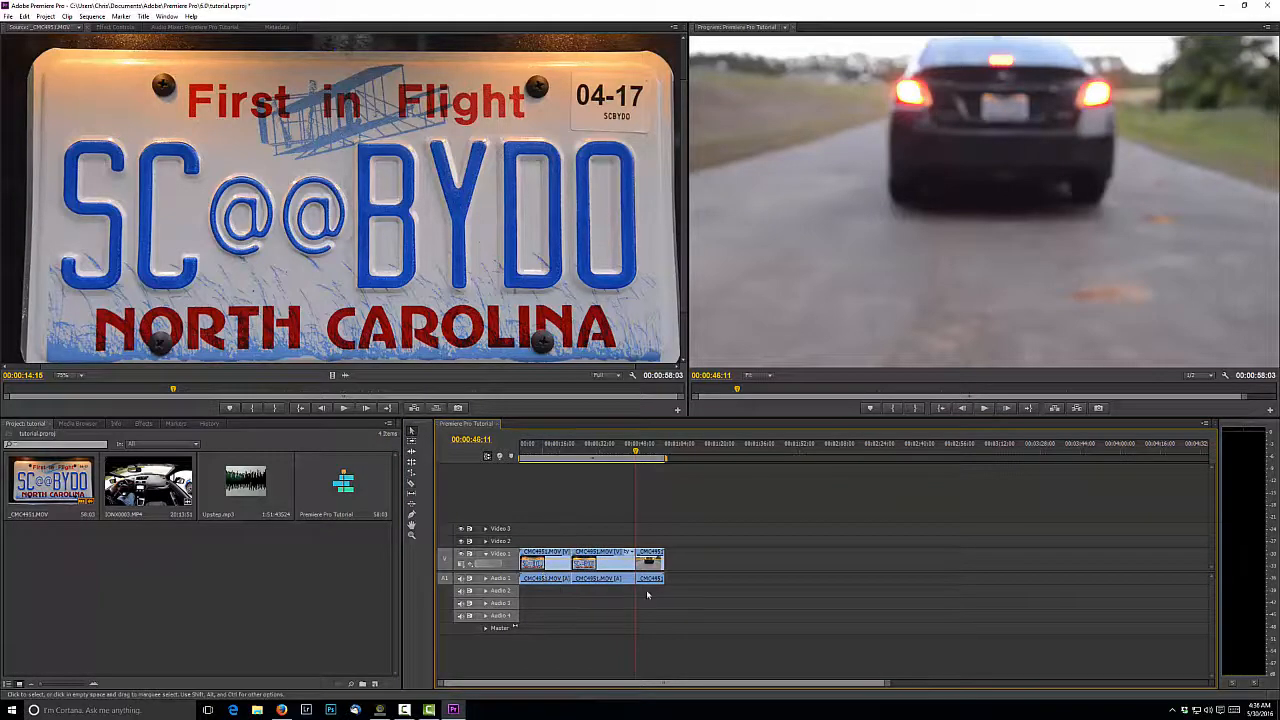
click(556, 562)
key(Delete)
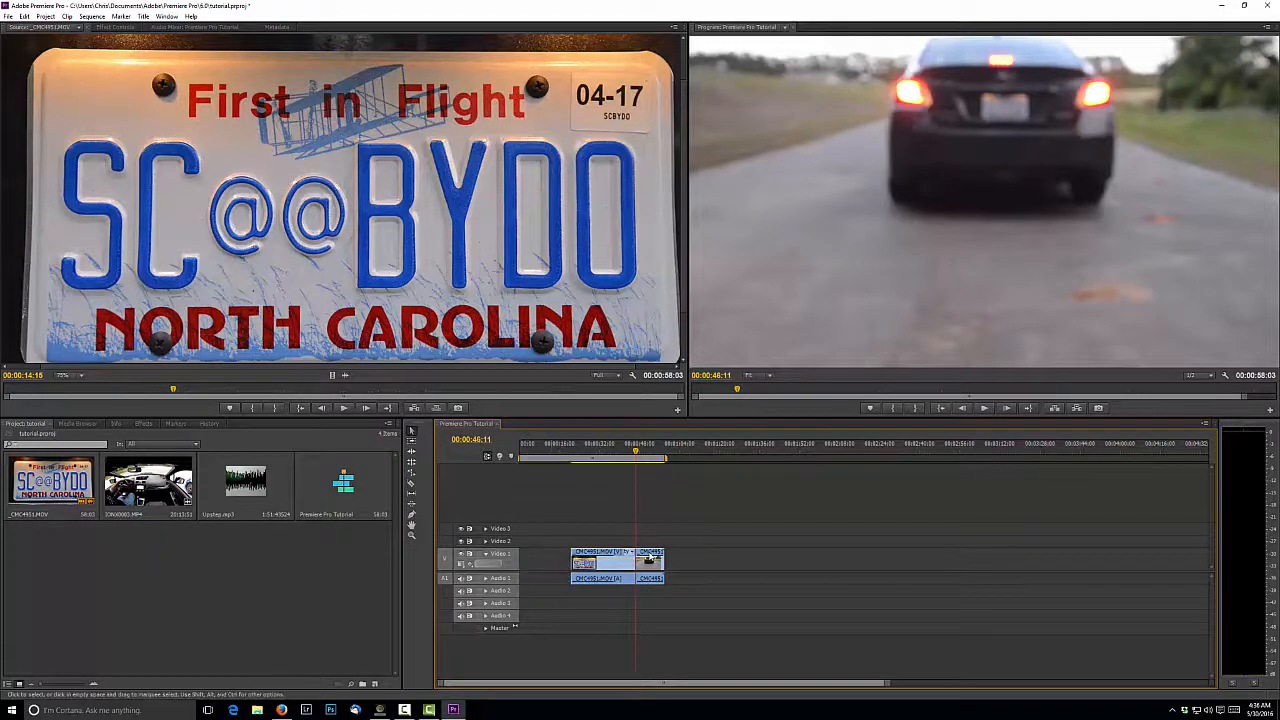
click(650, 556)
key(Delete)
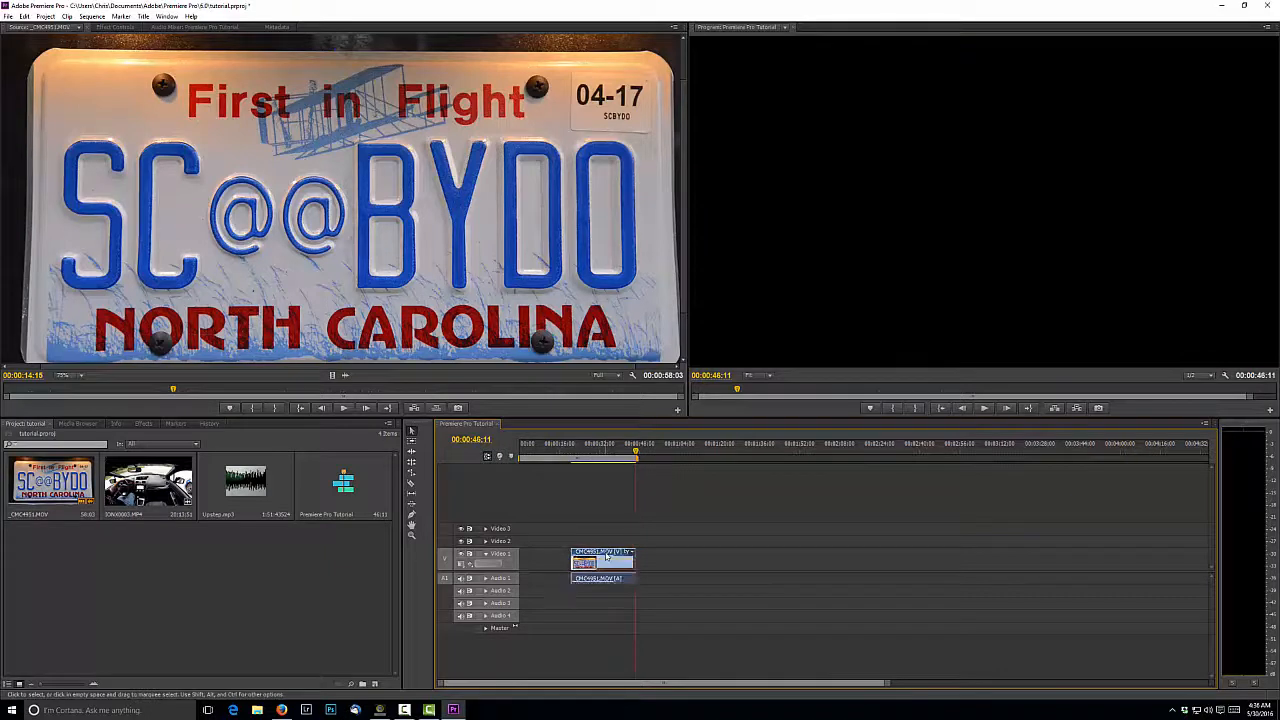
key(Delete)
drag(636, 453, 514, 457)
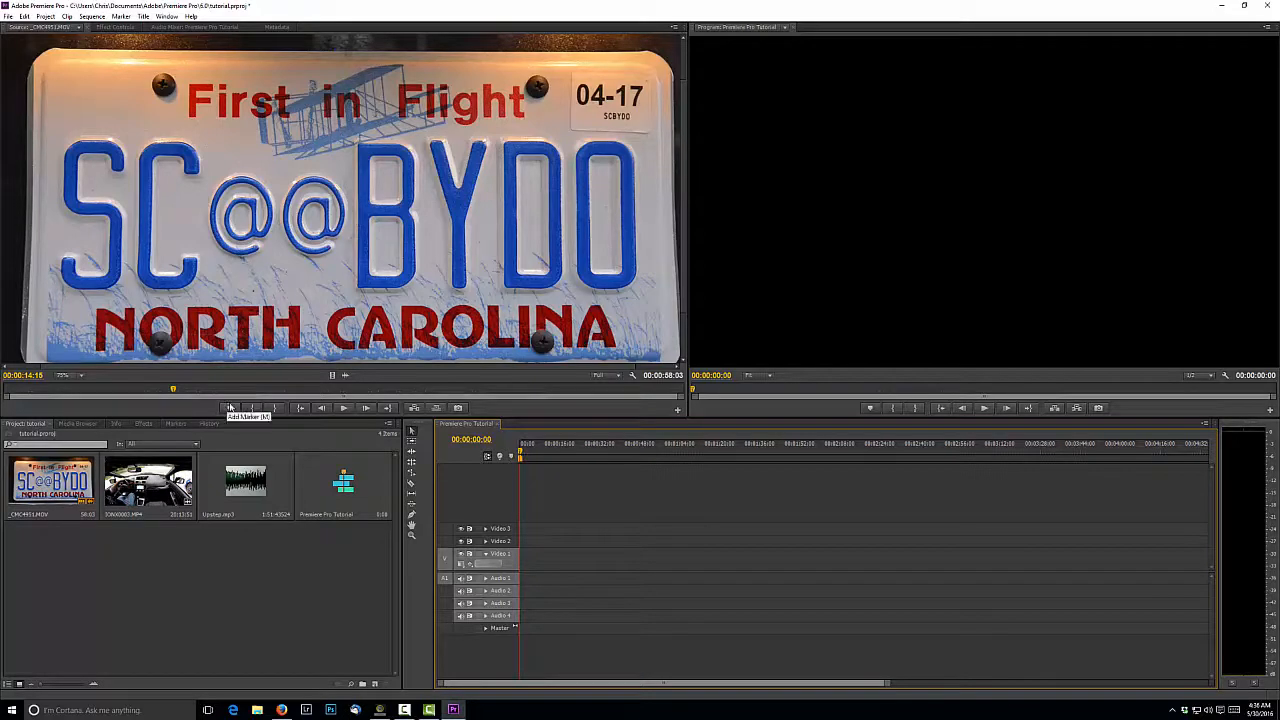
Play _CMC4951.MOV in the Source monitor and mark its In point at 00:00:21:00
click(343, 408)
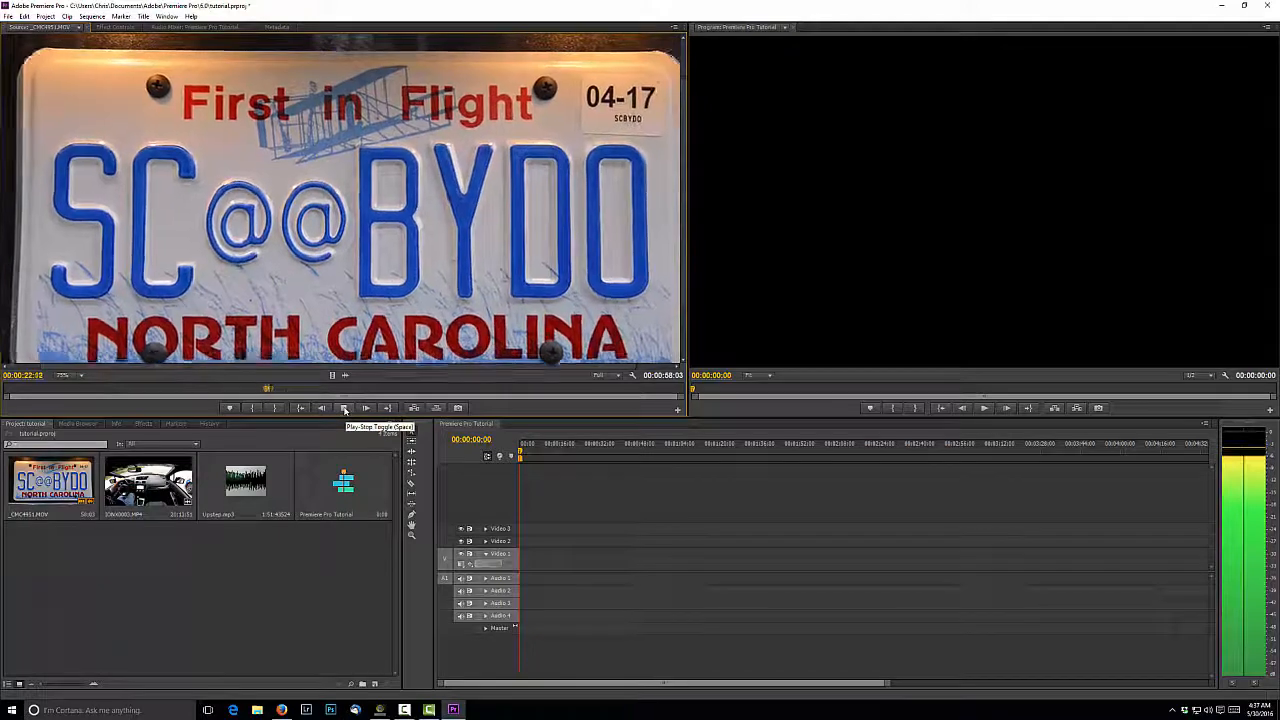
click(344, 408)
drag(272, 390, 249, 390)
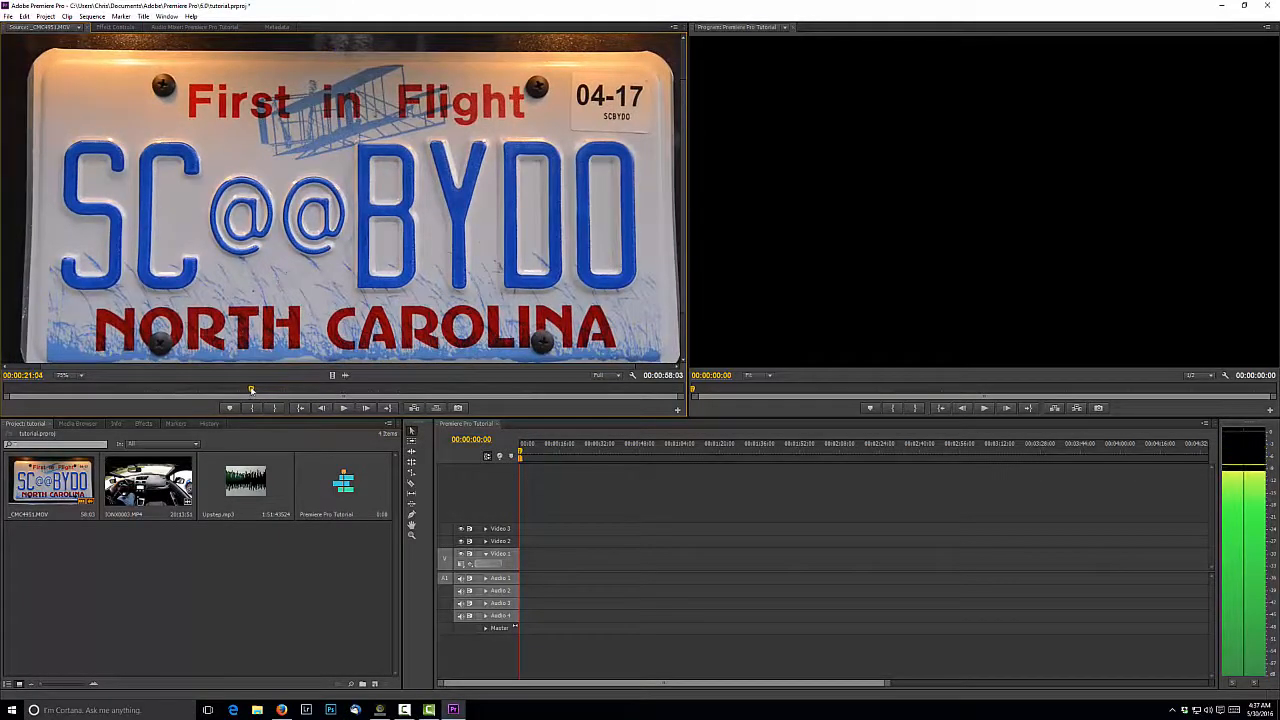
click(255, 409)
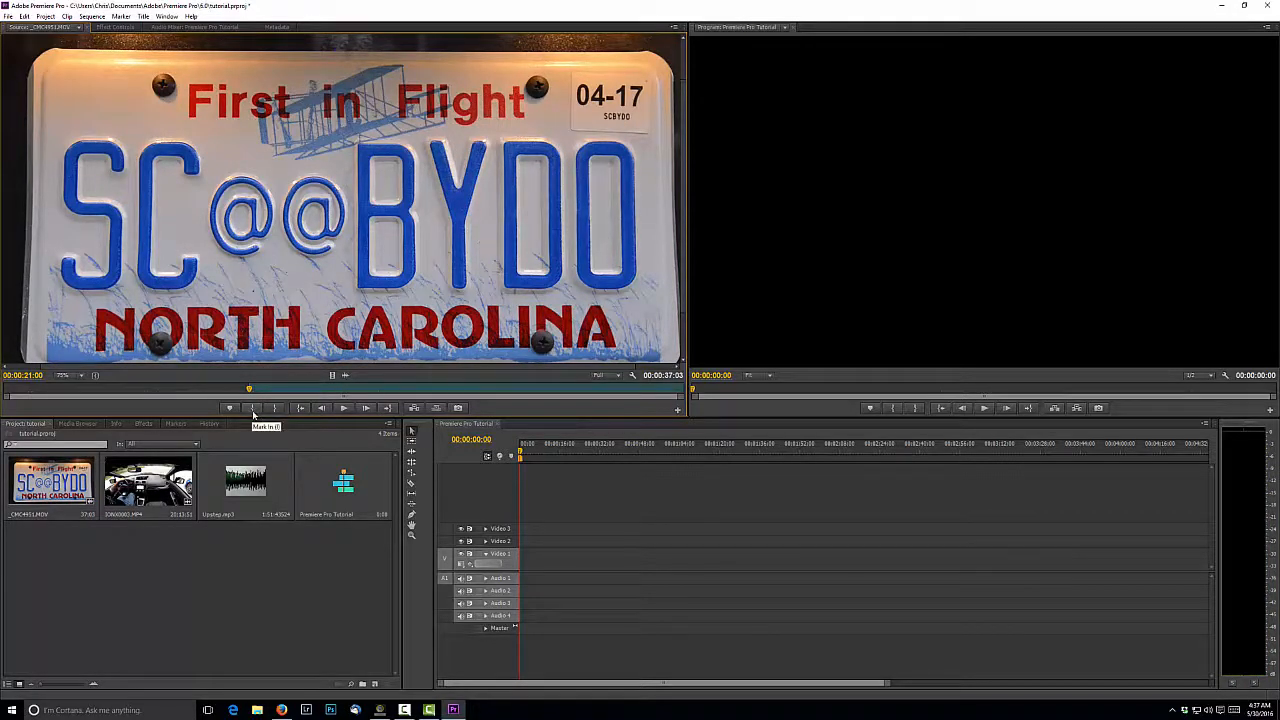
Play _CMC4951.MOV on from its In point and mark the Out point at 00:00:26:13
click(344, 408)
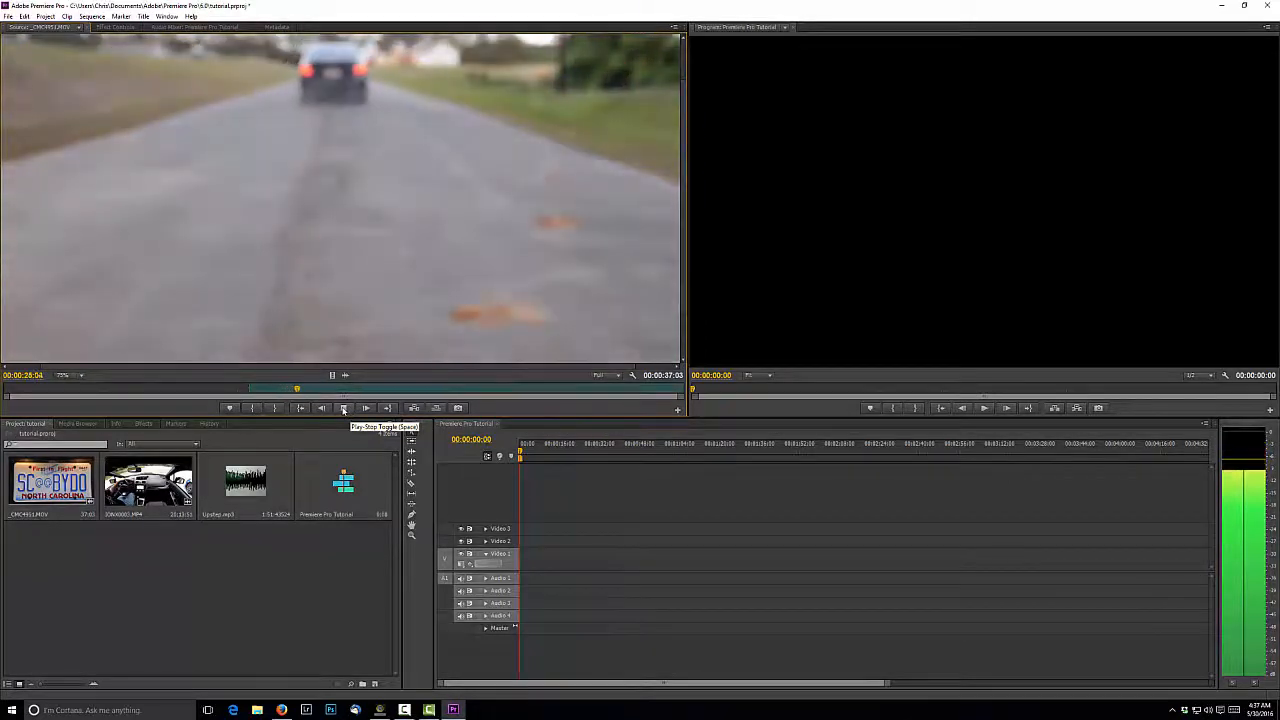
click(344, 408)
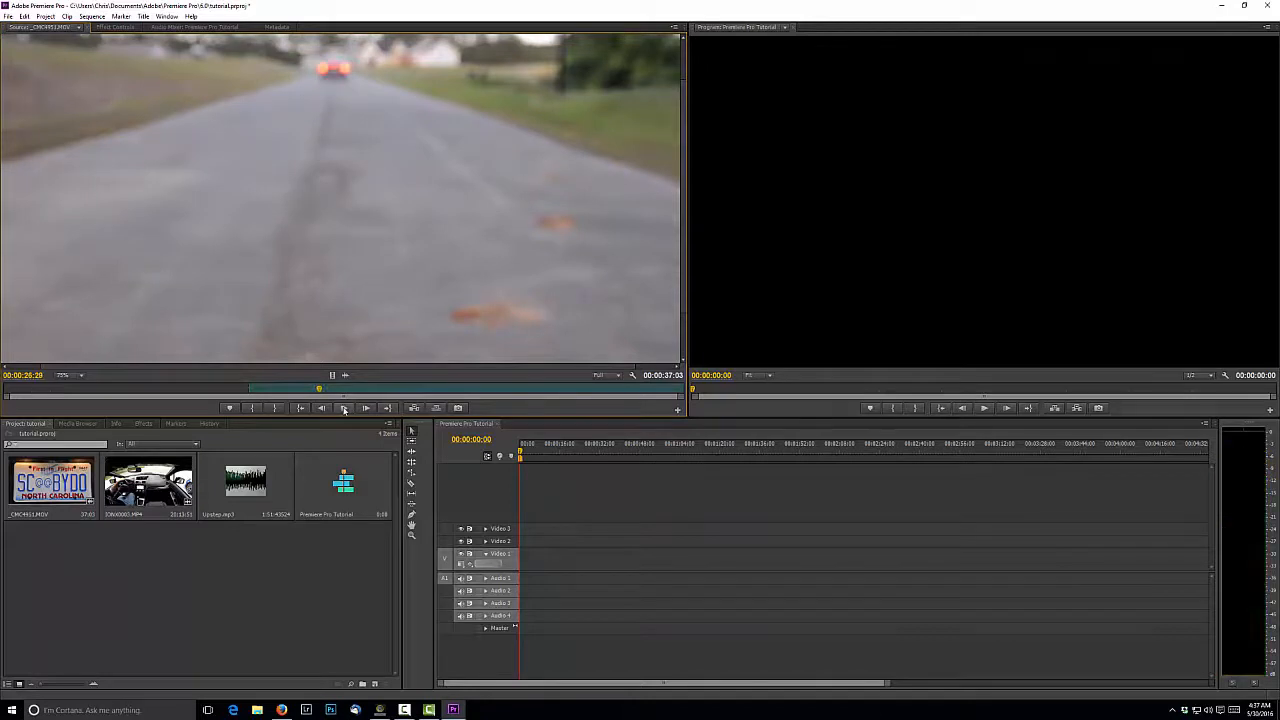
drag(320, 386, 312, 390)
click(276, 409)
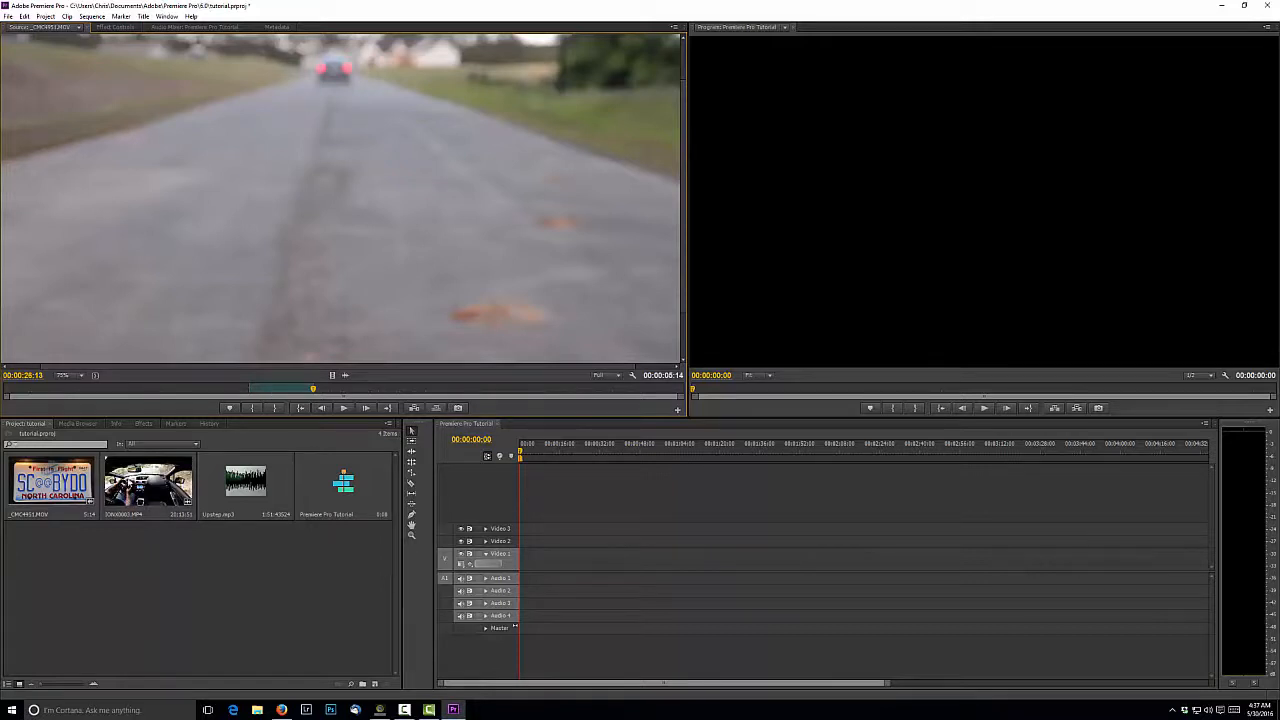
Insert the trimmed _CMC4951.MOV at the start of the sequence and play it back from the beginning
click(148, 482)
drag(426, 530, 150, 489)
click(279, 580)
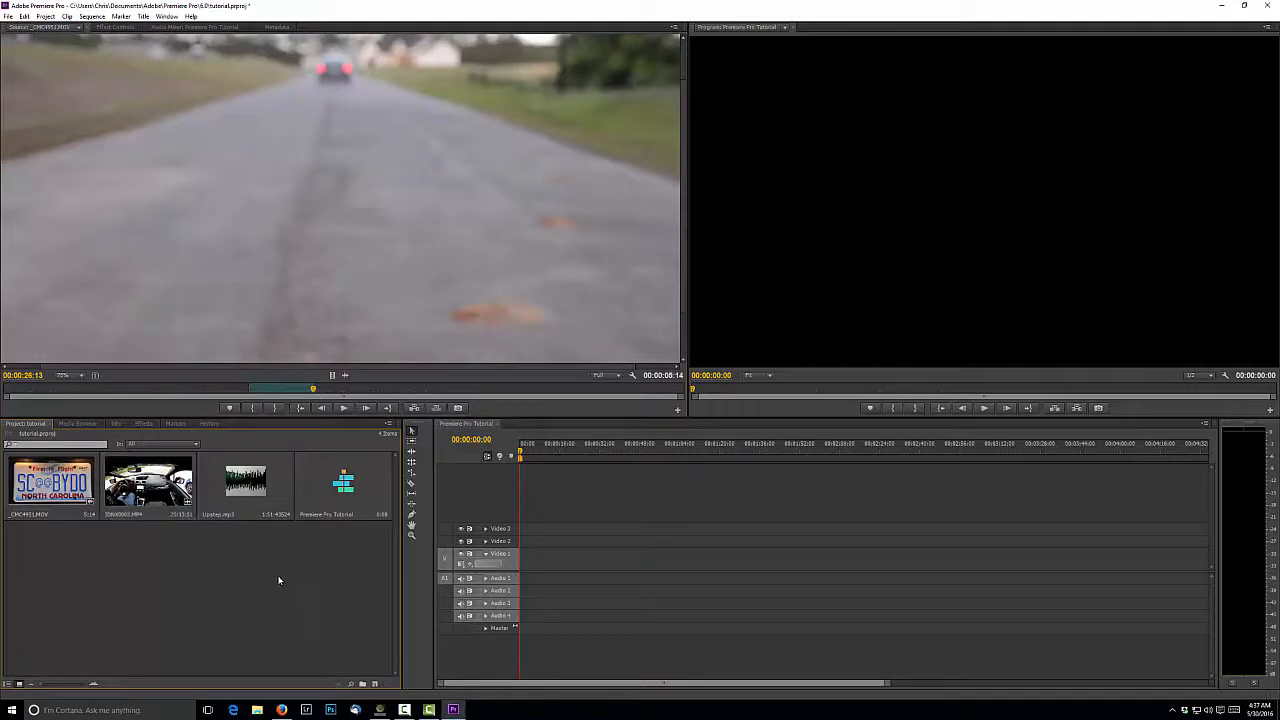
mouse_move(46, 487)
mouse_down()
mouse_move(534, 565)
mouse_move(54, 483)
mouse_up()
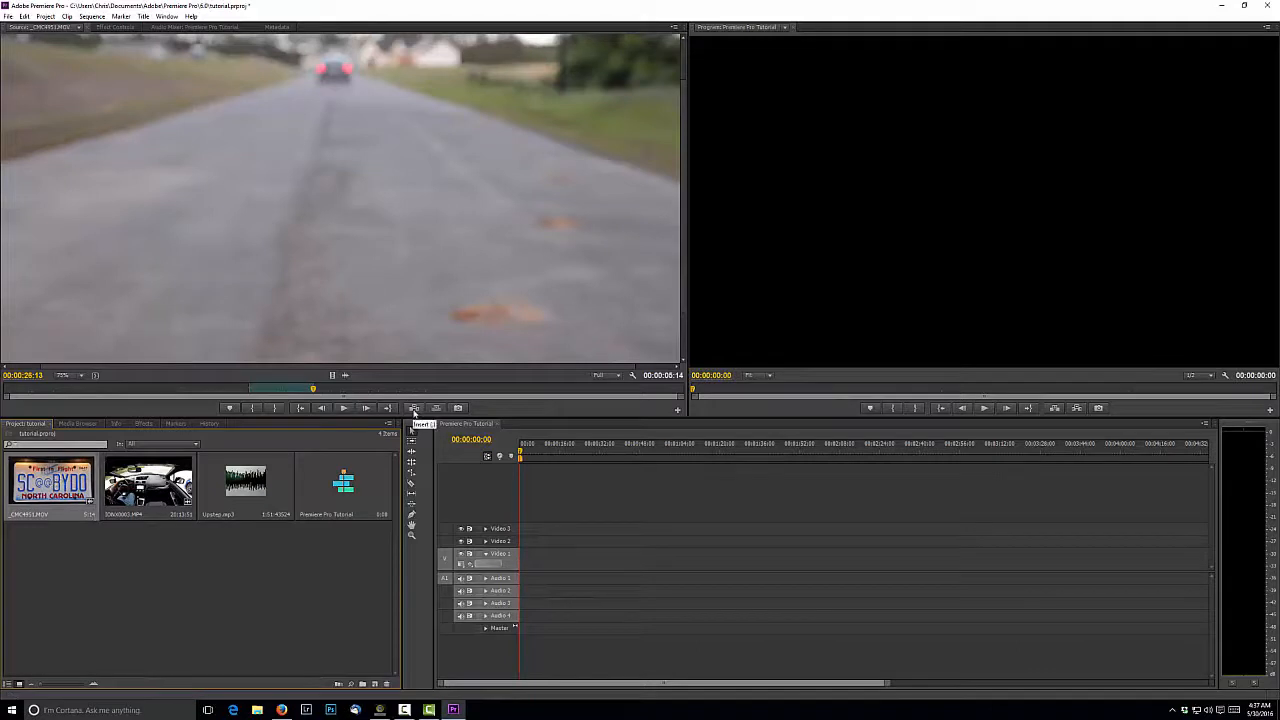
click(414, 408)
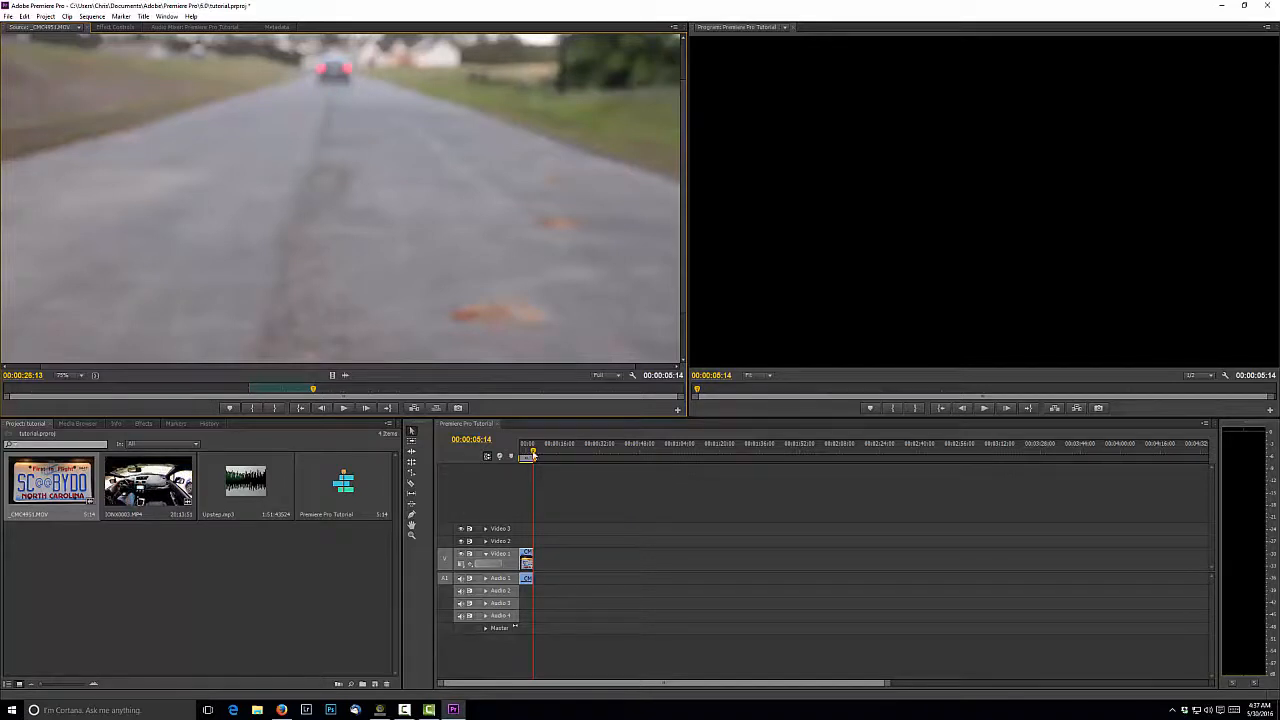
drag(533, 455, 520, 455)
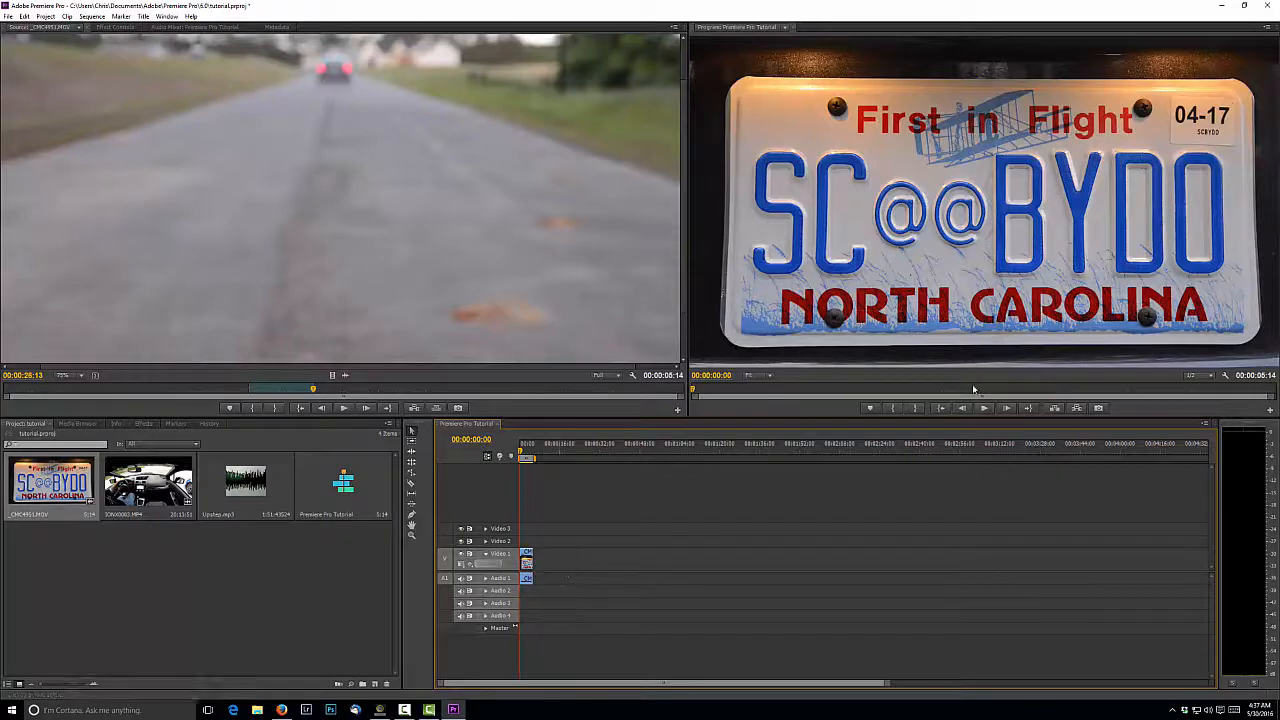
click(984, 409)
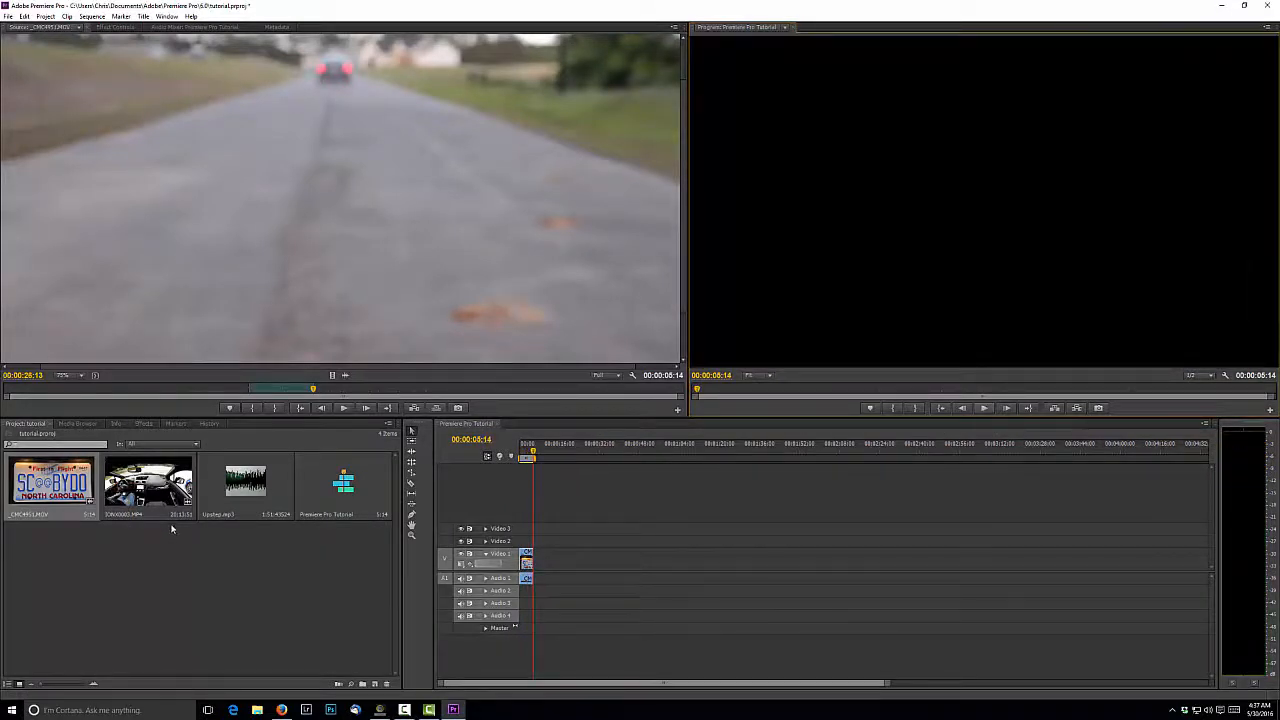
Load IONX0003.MP4 in the Source monitor, play it and mark its In point at about 00:09:26
double_click(145, 487)
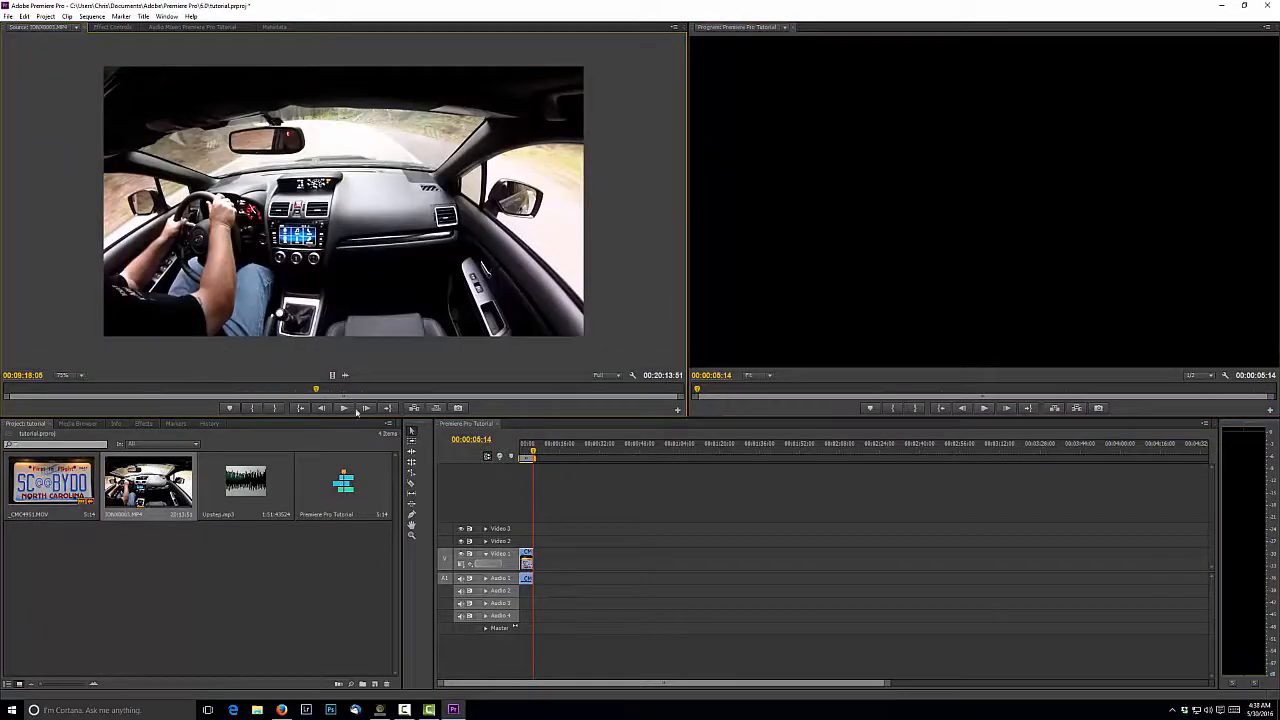
click(345, 408)
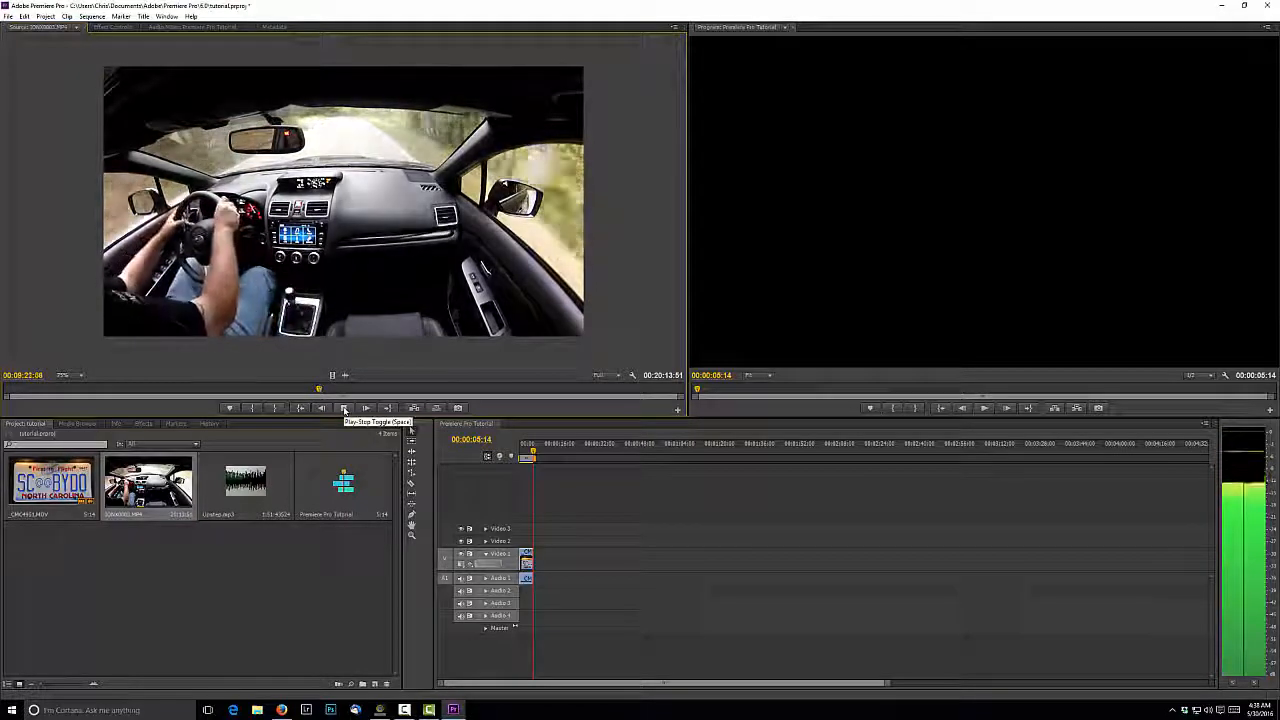
click(255, 409)
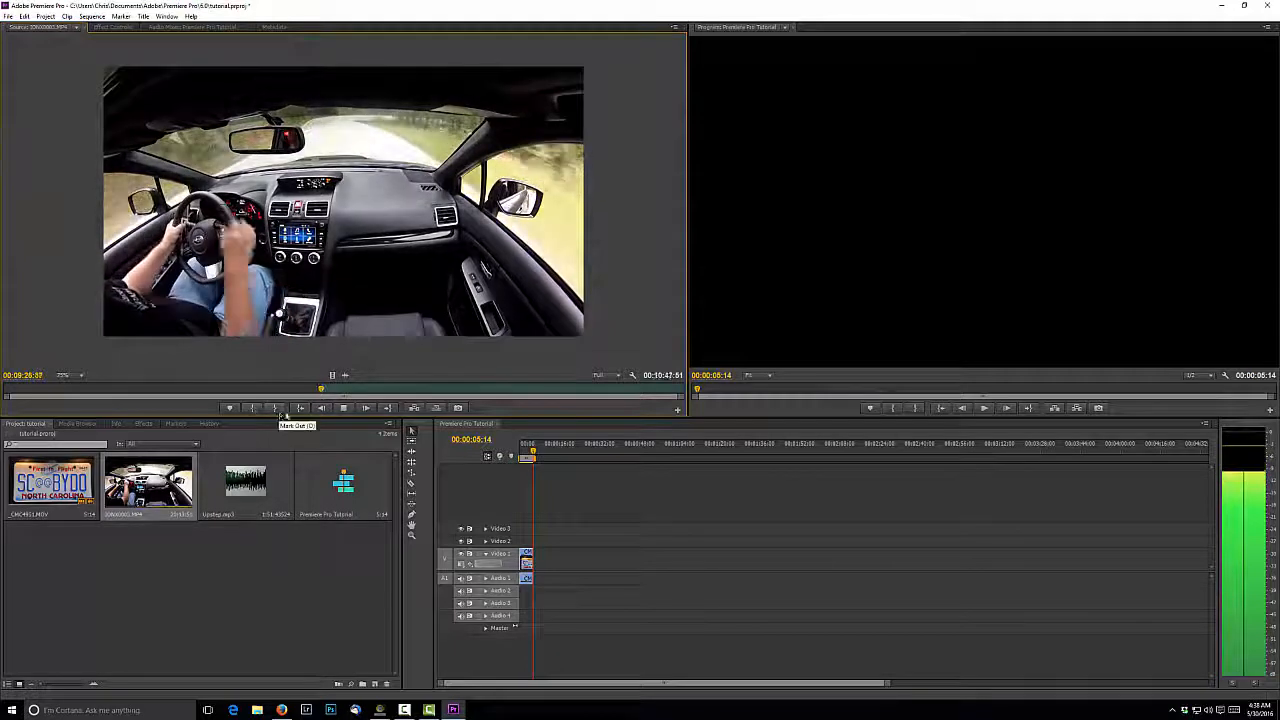
Mark the Out point of IONX0003.MP4 at 00:11:59:45 and insert the trimmed clip directly after the first clip
click(359, 390)
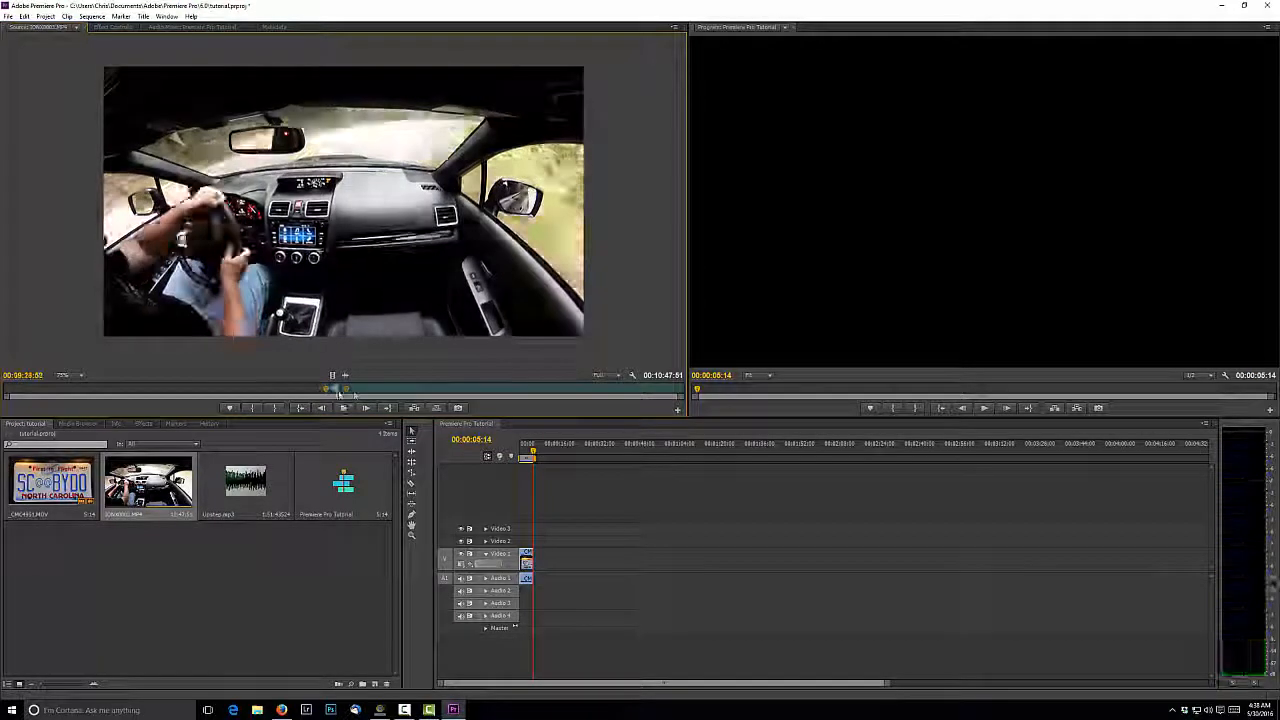
drag(362, 393, 410, 391)
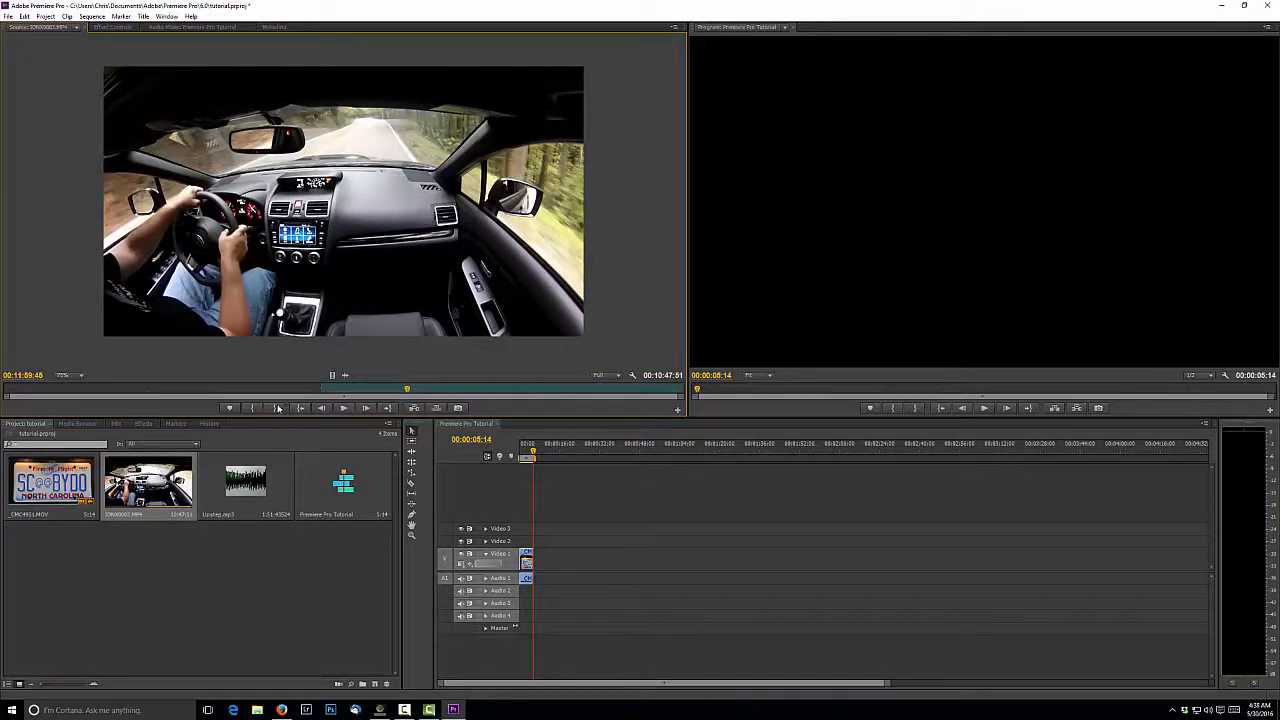
click(275, 407)
click(414, 408)
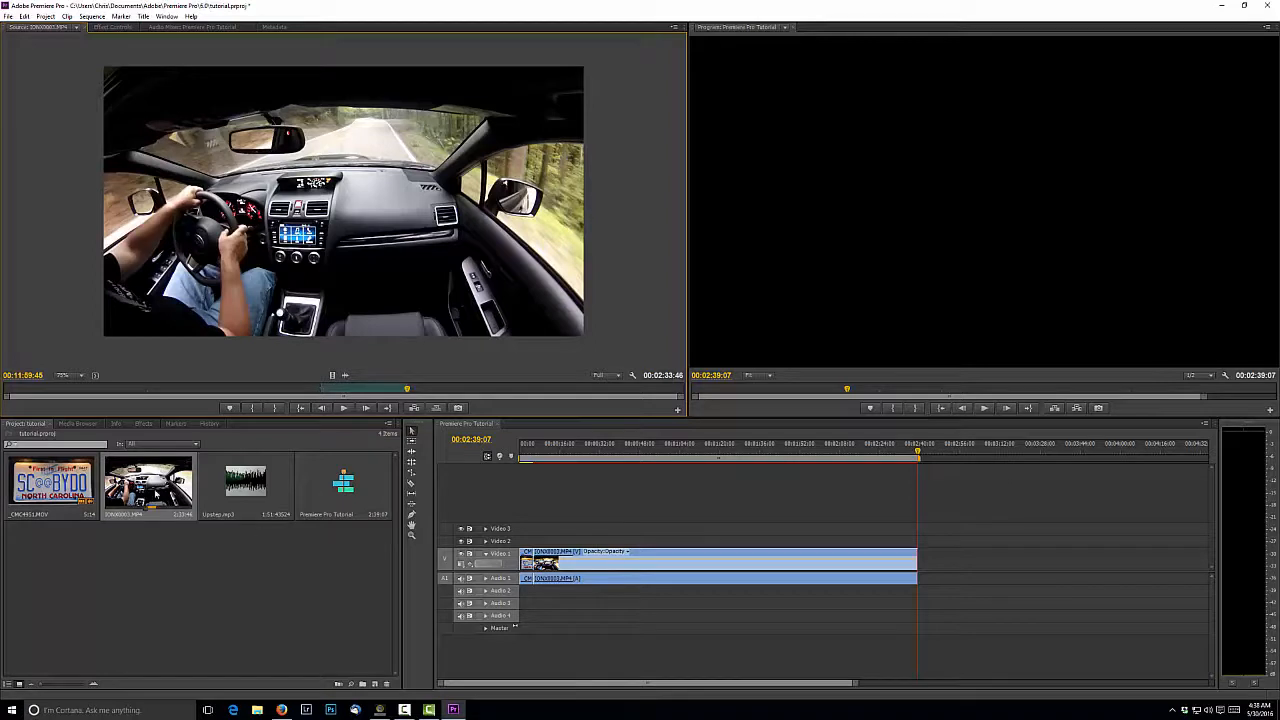
Place the MP3 music on Audio 2, starting where the driving clip begins at 00:00:05:14
click(249, 485)
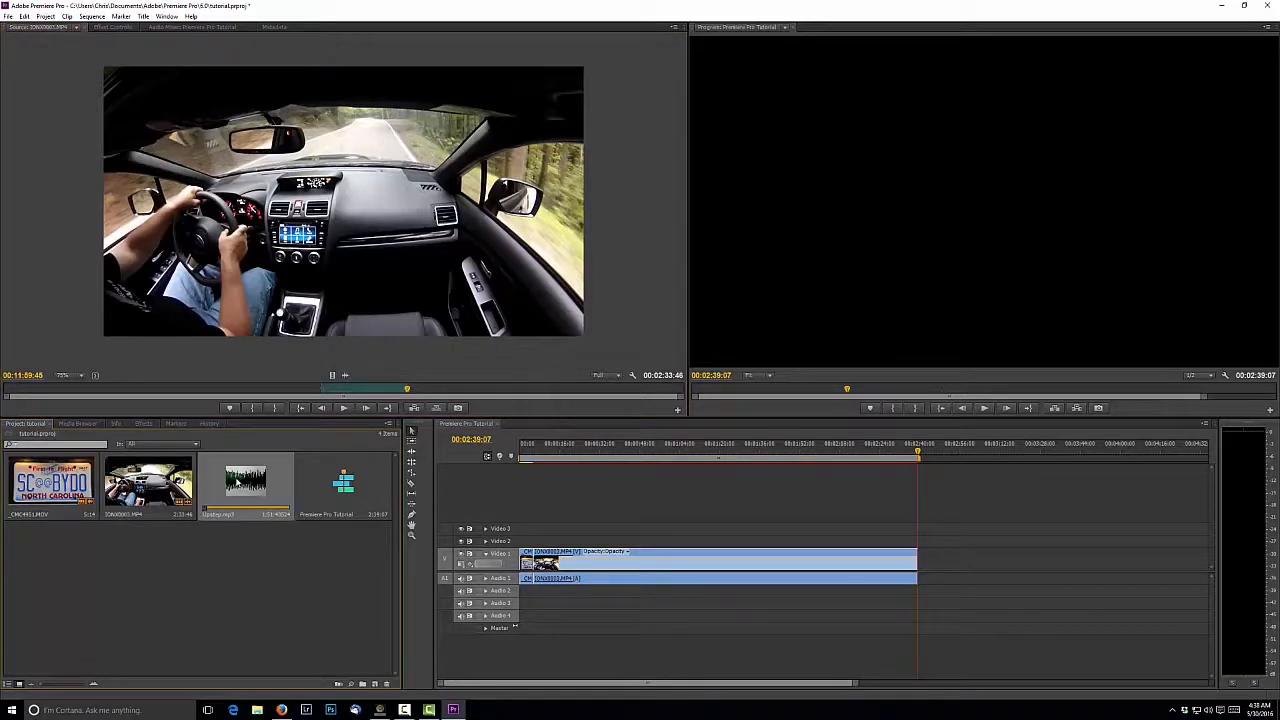
drag(245, 485, 542, 596)
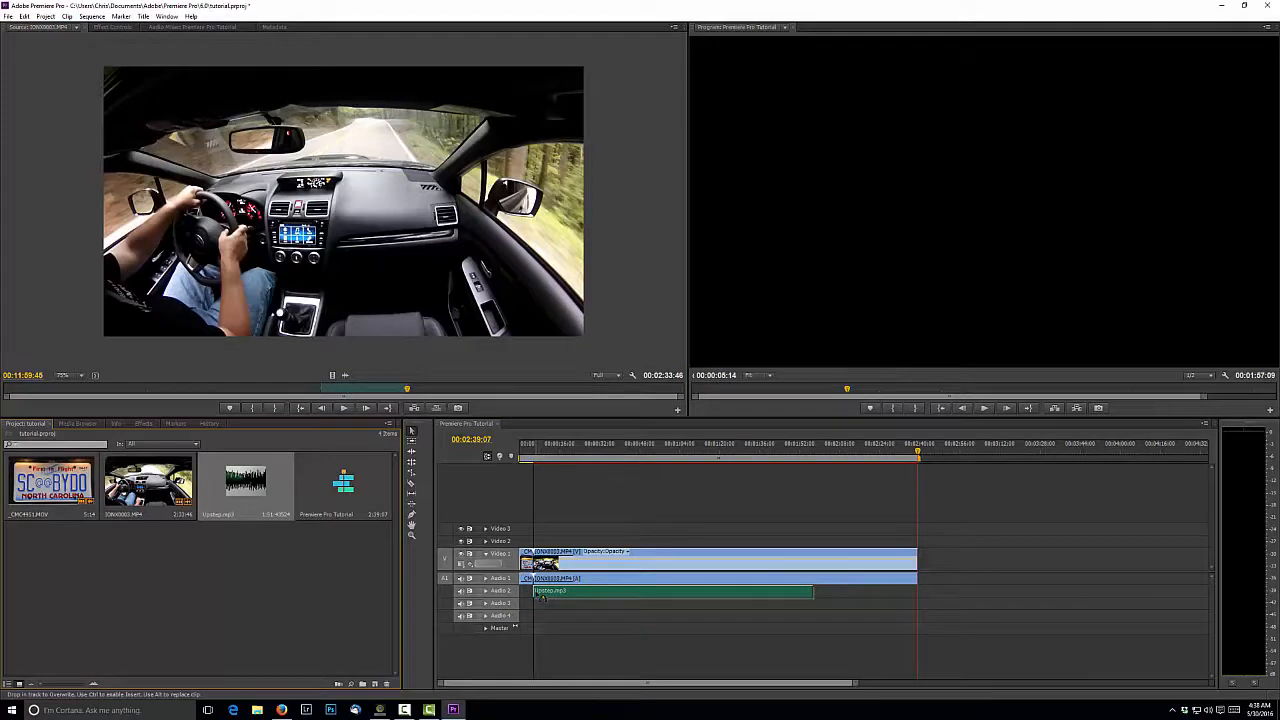
drag(542, 596, 542, 596)
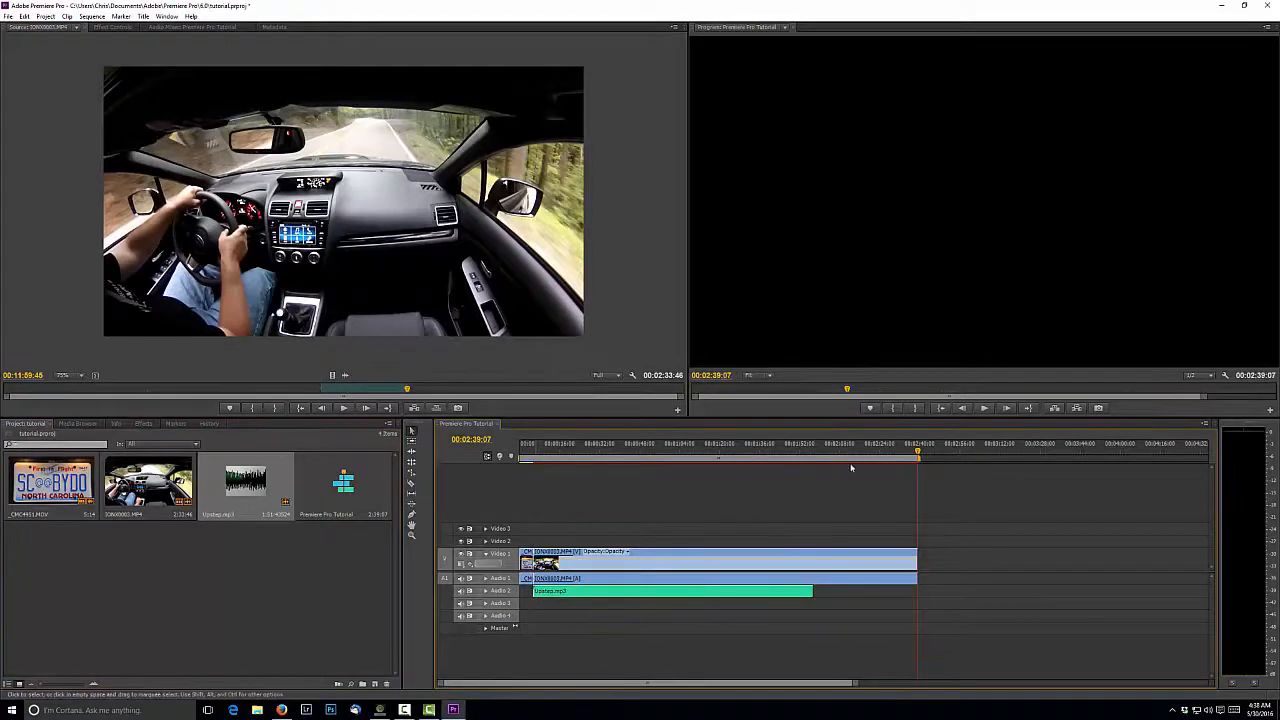
Split the driving clip with the Razor tool at the music's end, 00:01:57:14, and delete the leftover segment
drag(917, 455, 813, 472)
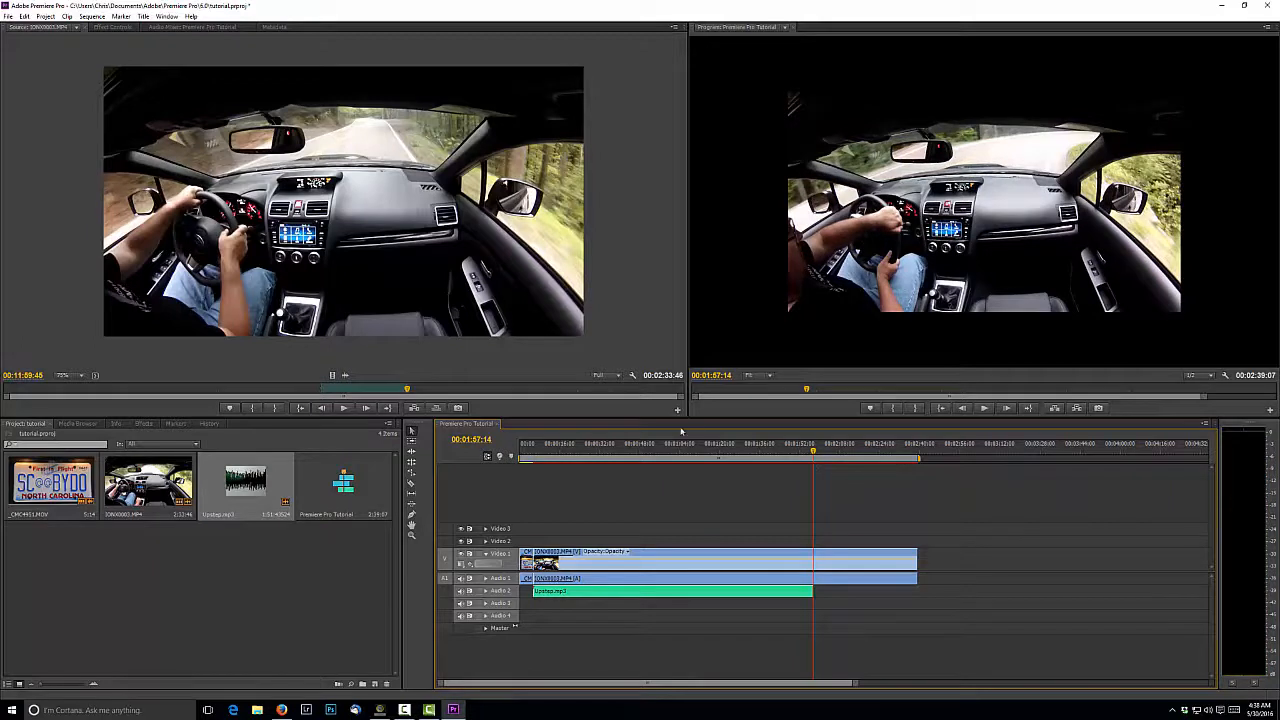
click(411, 484)
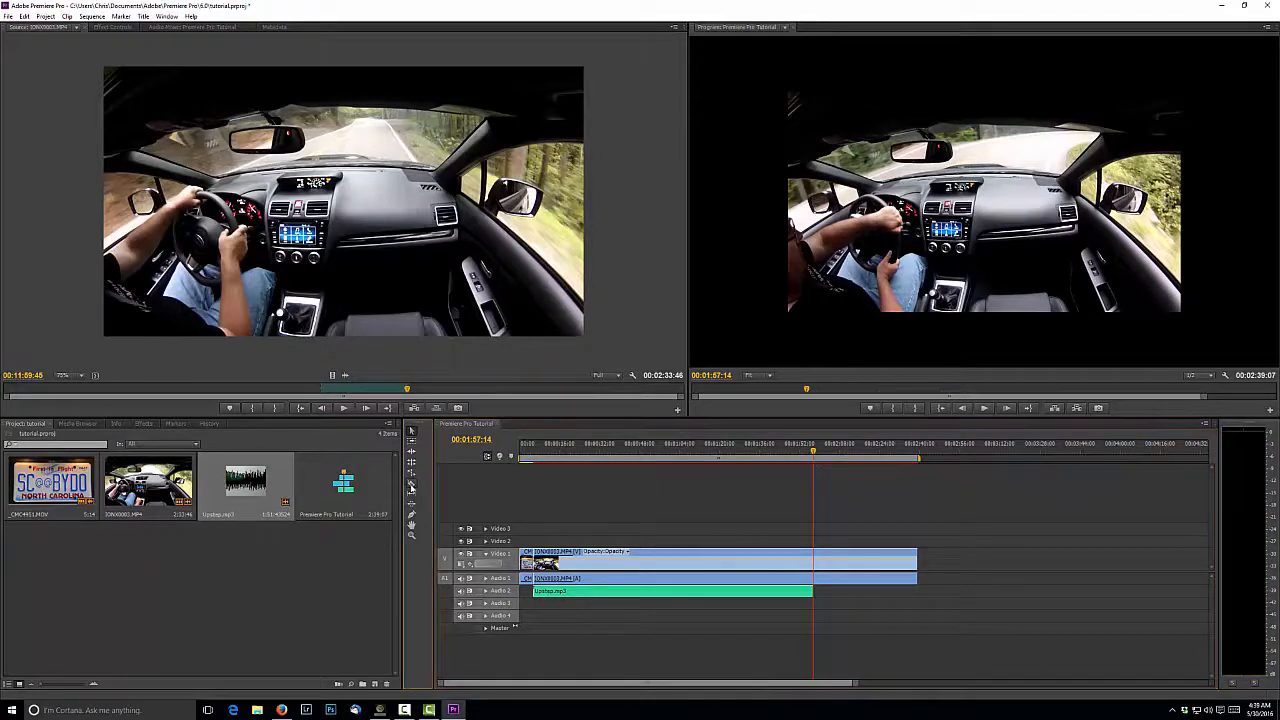
click(813, 565)
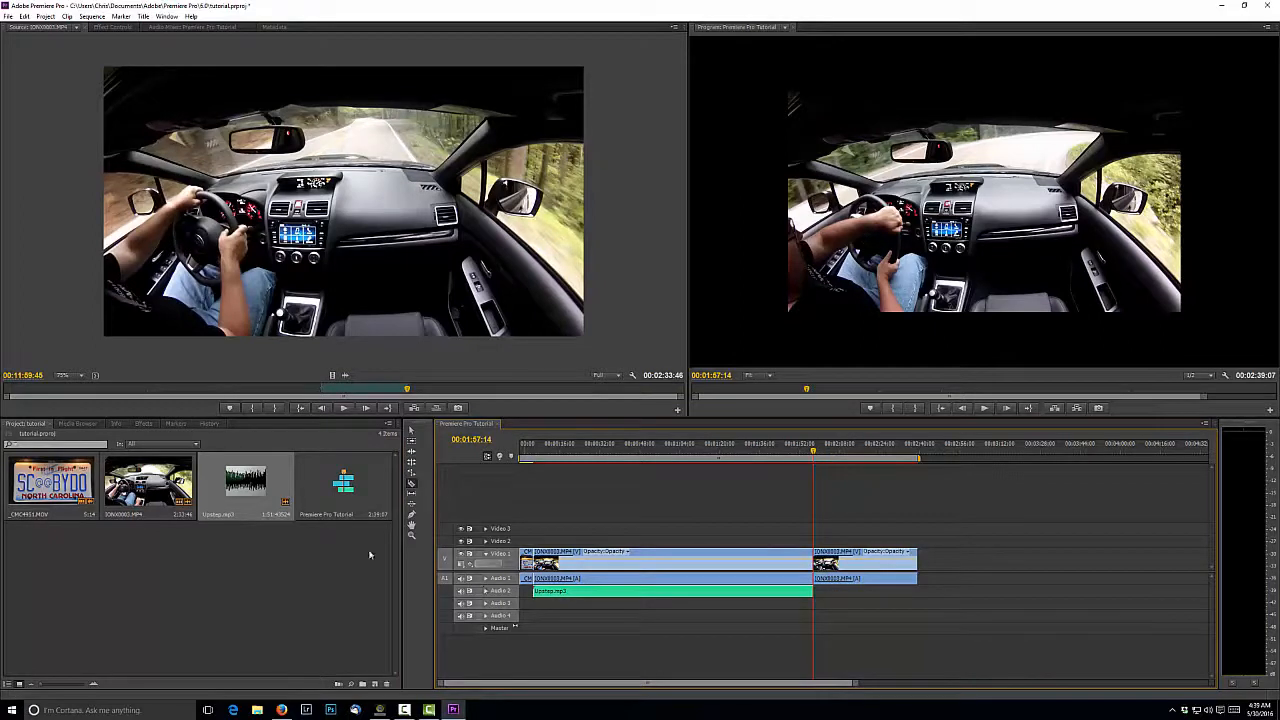
click(411, 430)
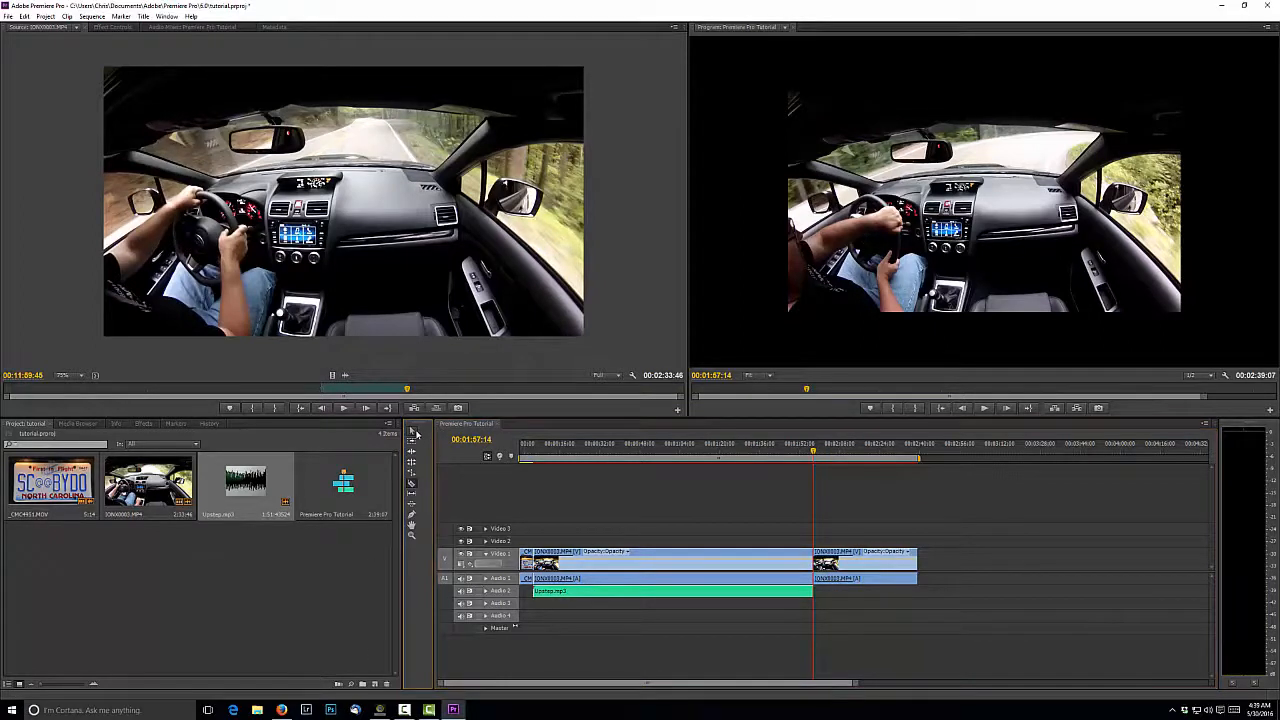
click(883, 561)
key(Delete)
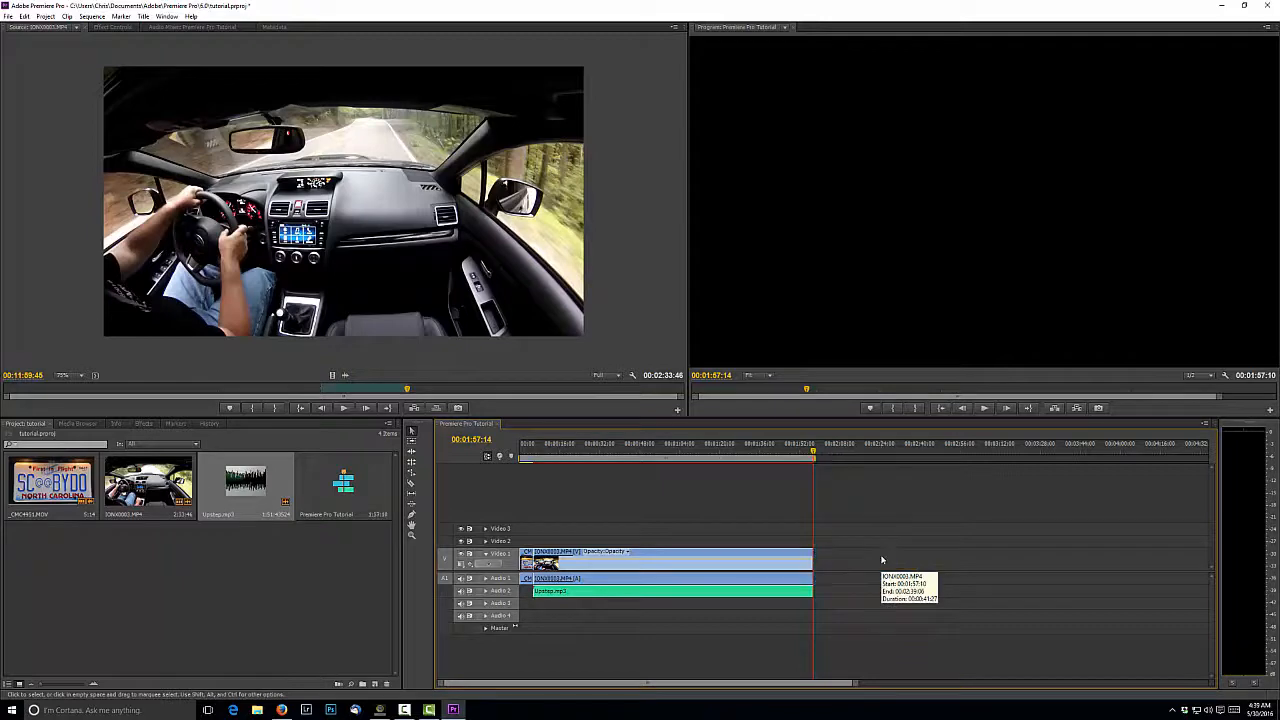
Move the playhead to 00:00:15:00 and list the Dissolve video transitions among the effects
drag(810, 455, 558, 480)
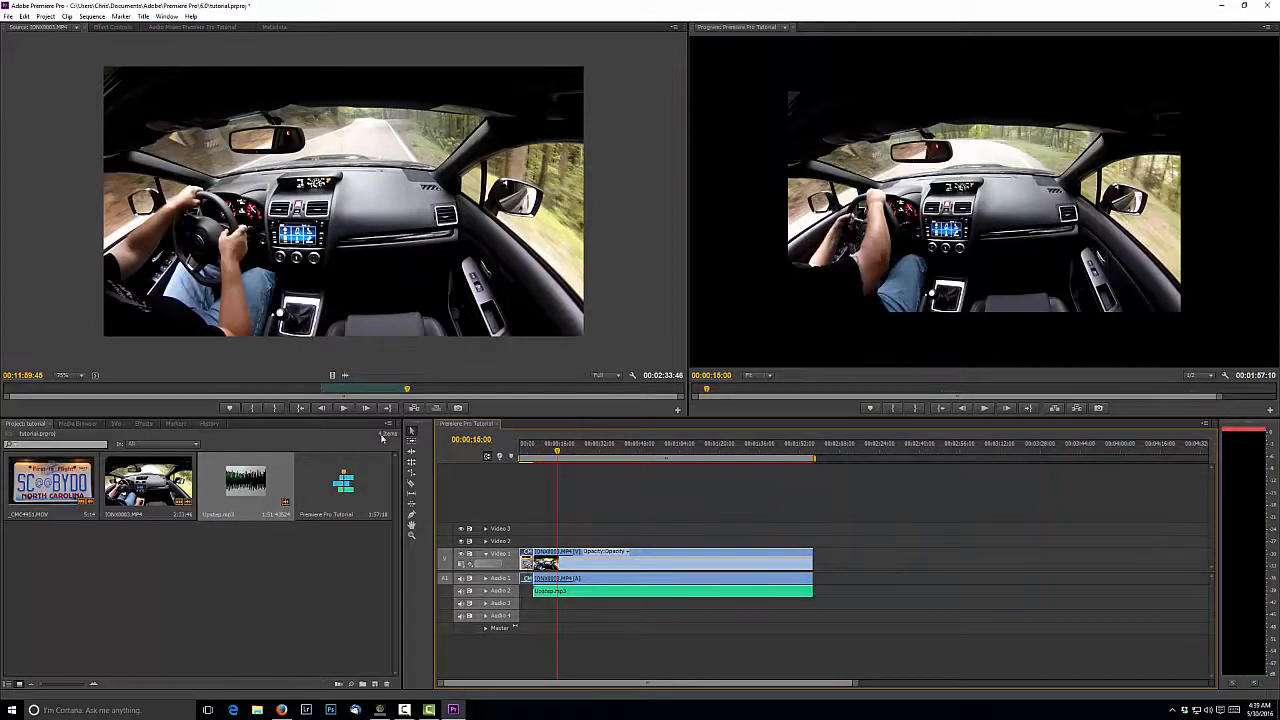
click(145, 424)
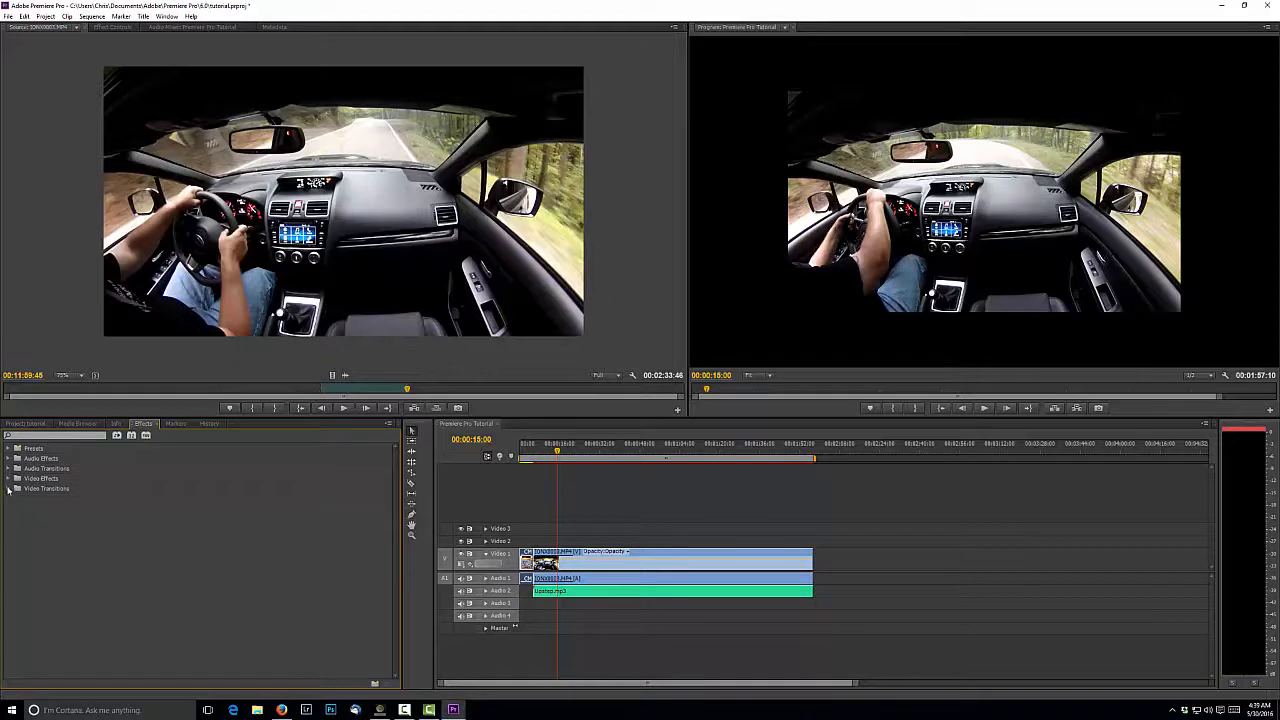
click(8, 489)
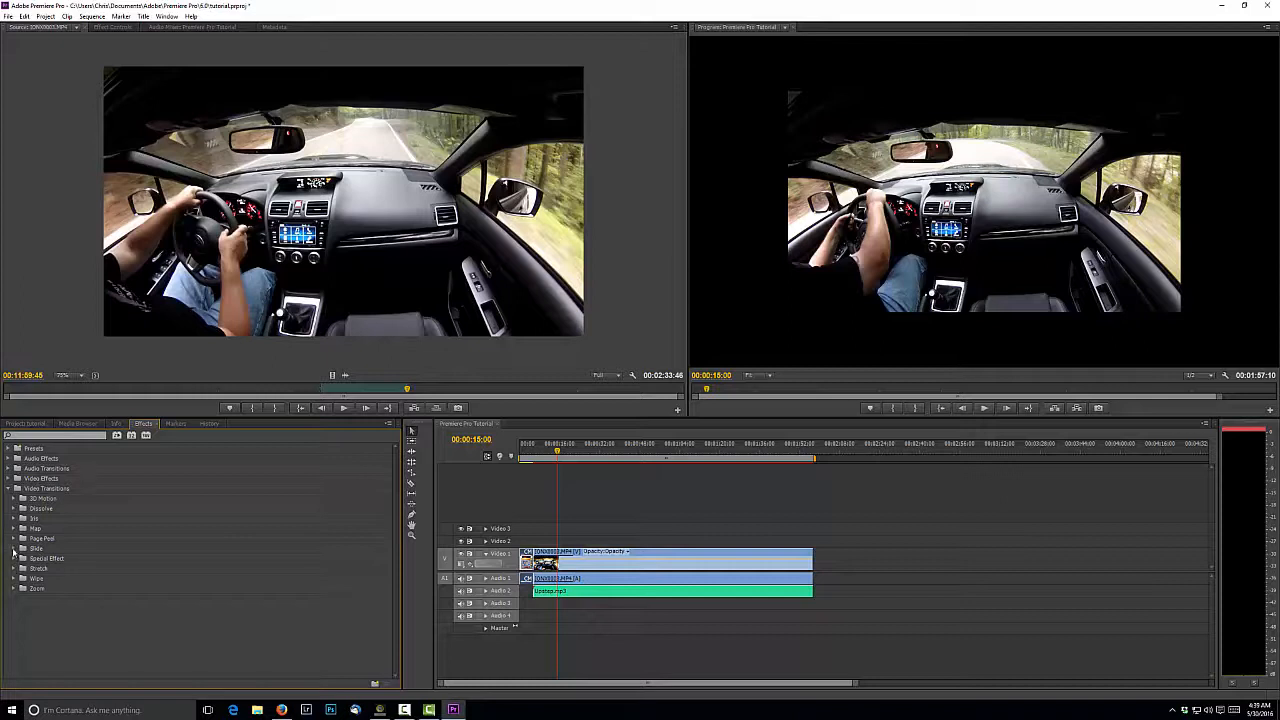
click(15, 509)
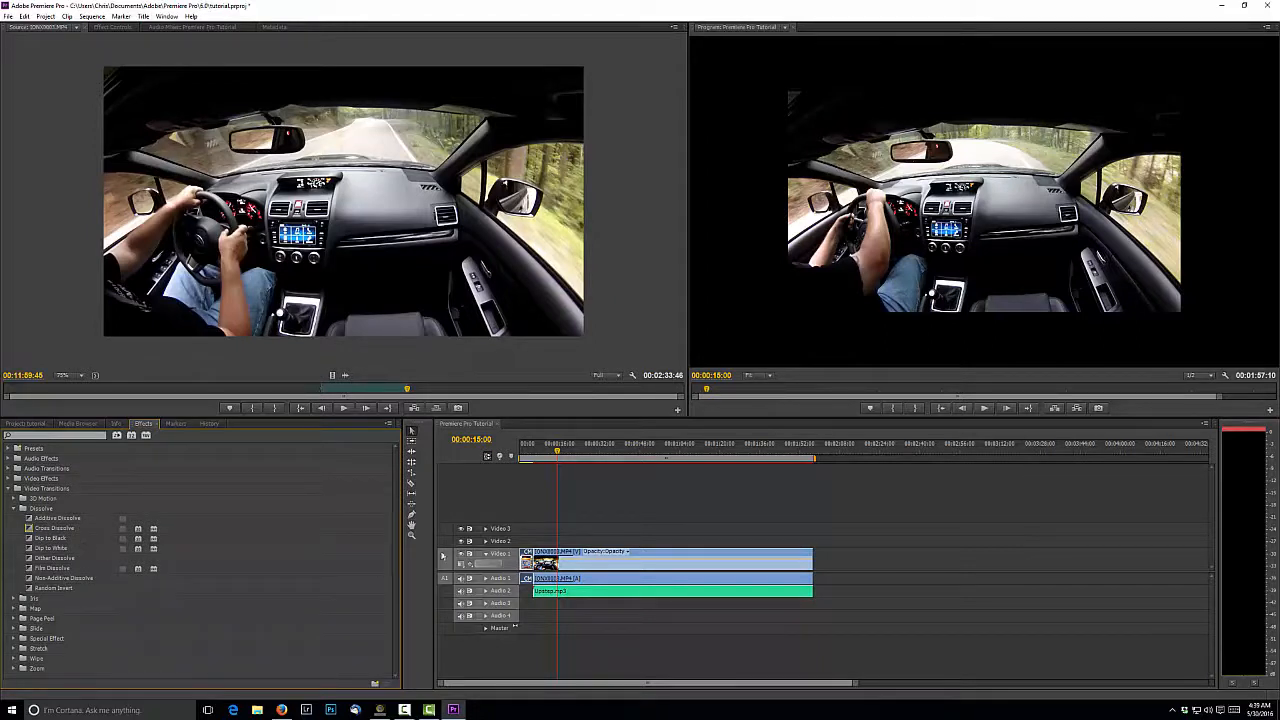
Return to the sequence start and add an Opacity keyframe to _CMC4951.MOV at 00:00:01:06
click(555, 455)
key(Home)
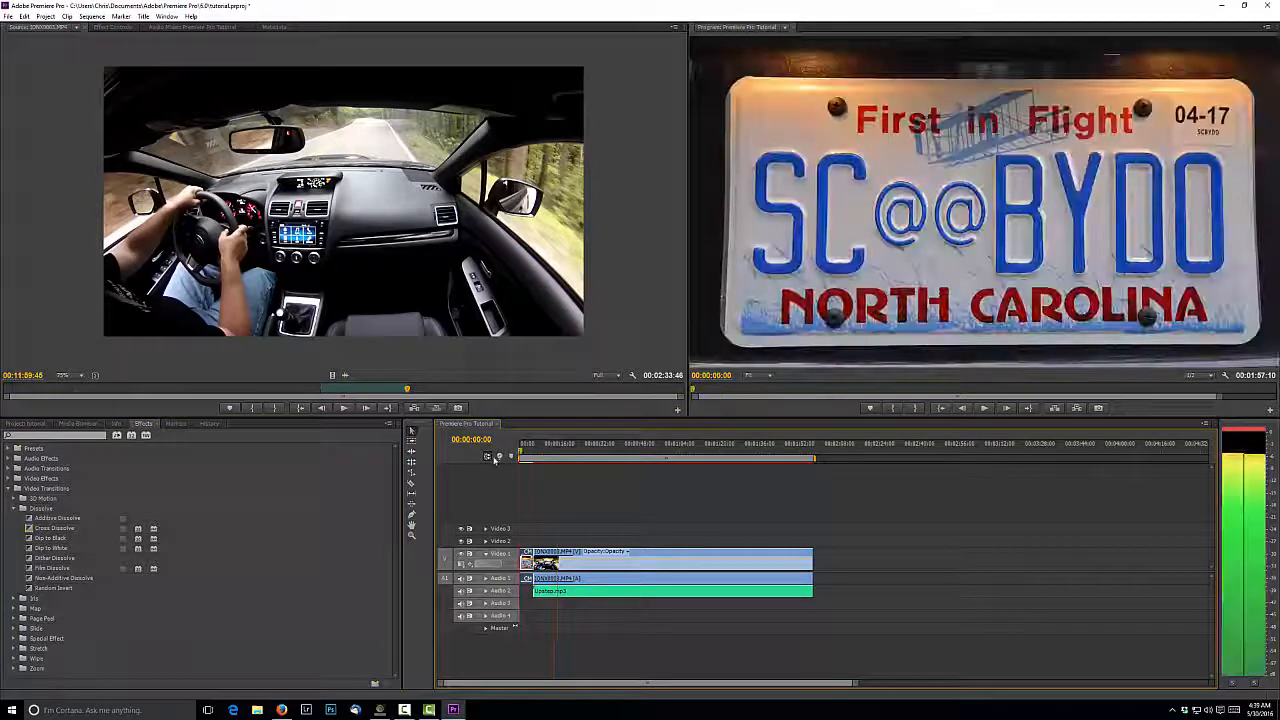
click(115, 28)
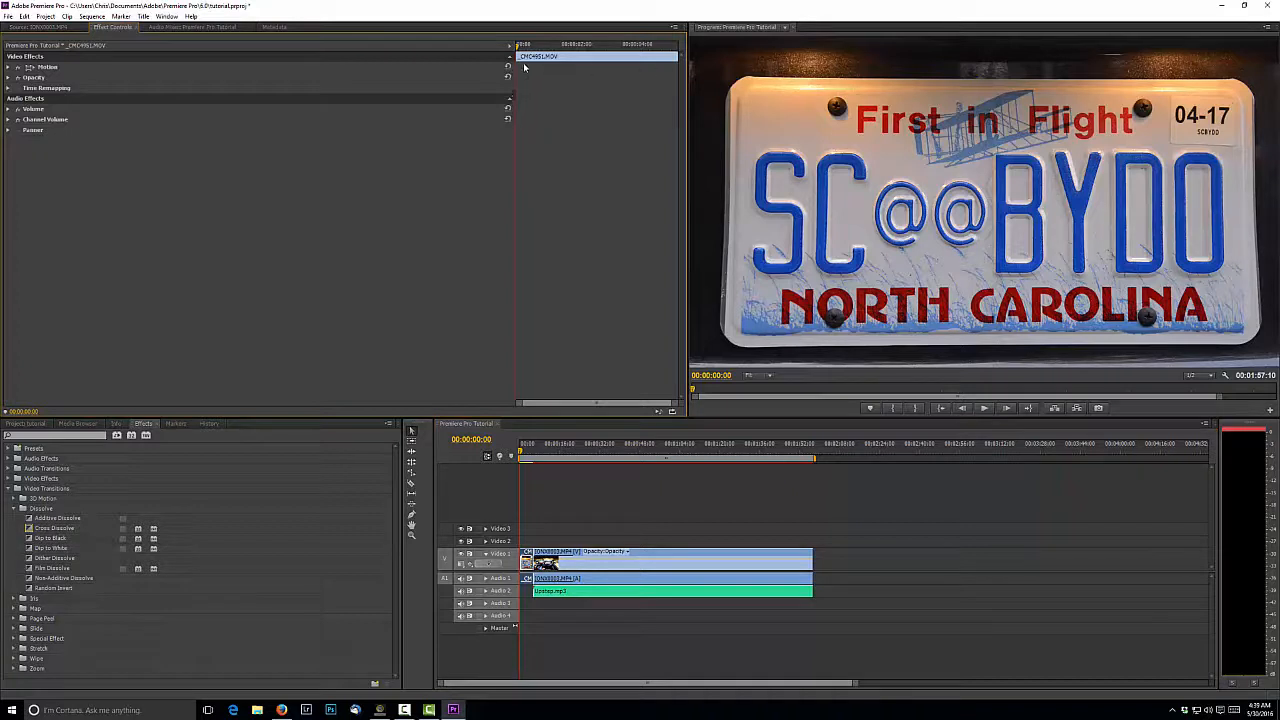
click(7, 78)
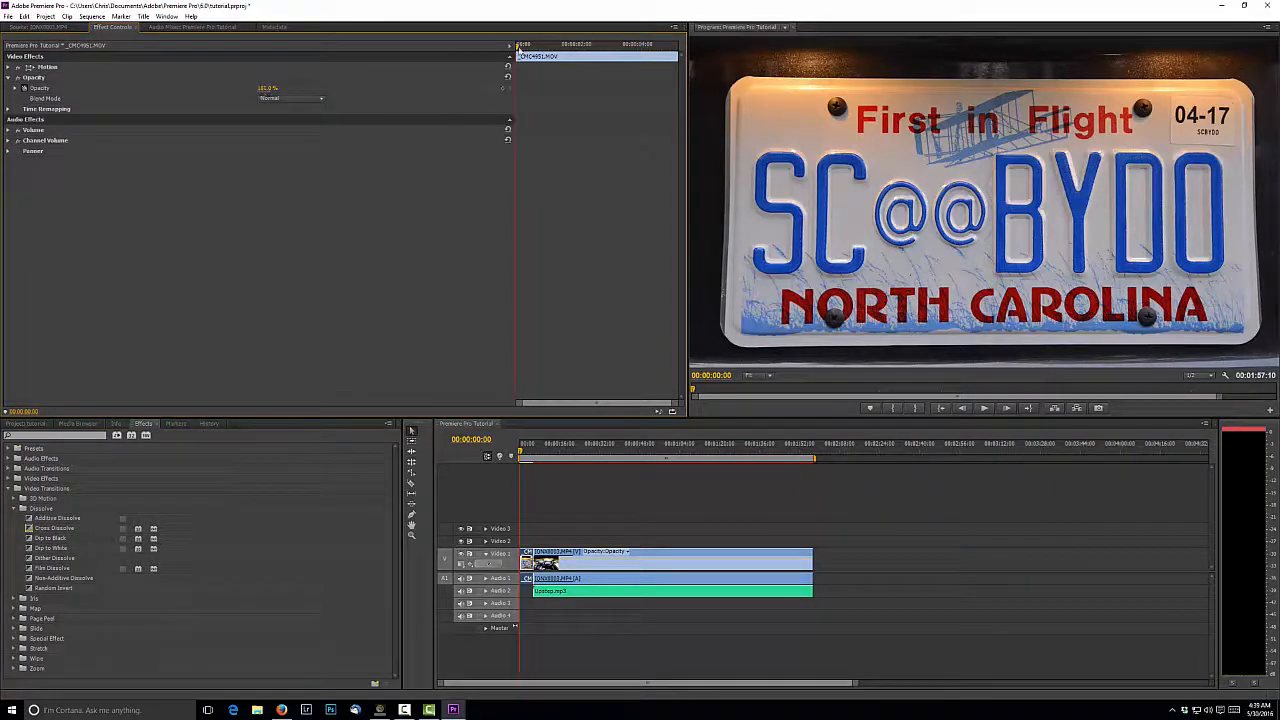
drag(519, 46, 553, 55)
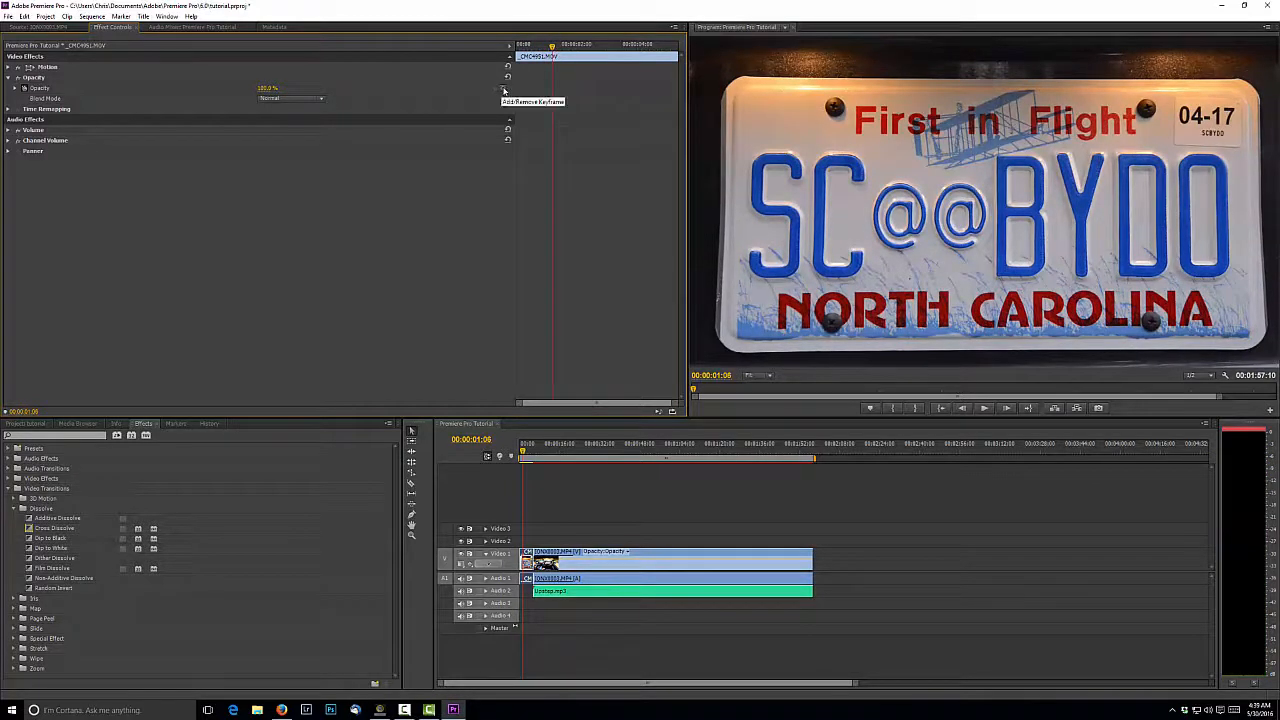
click(504, 89)
Set the Opacity of _CMC4951.MOV to 0% at the clip's start and play back the fade-in
drag(551, 47, 517, 47)
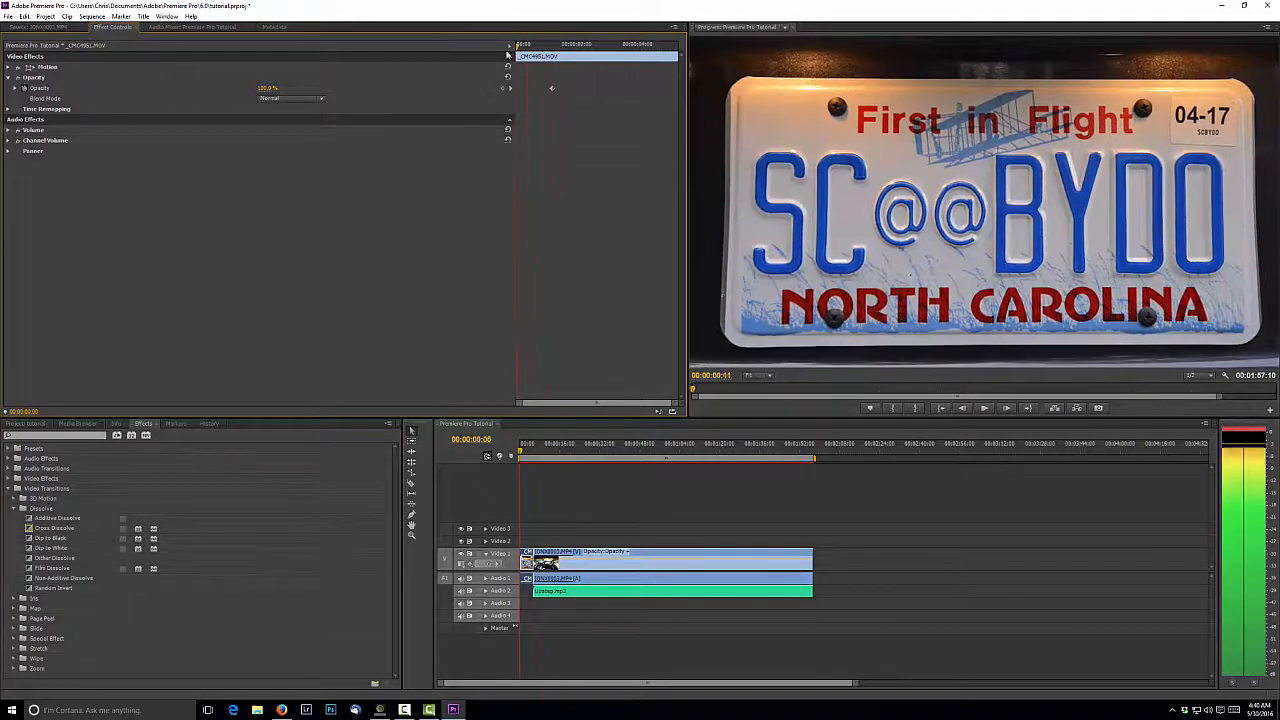
text(0)
key(Return)
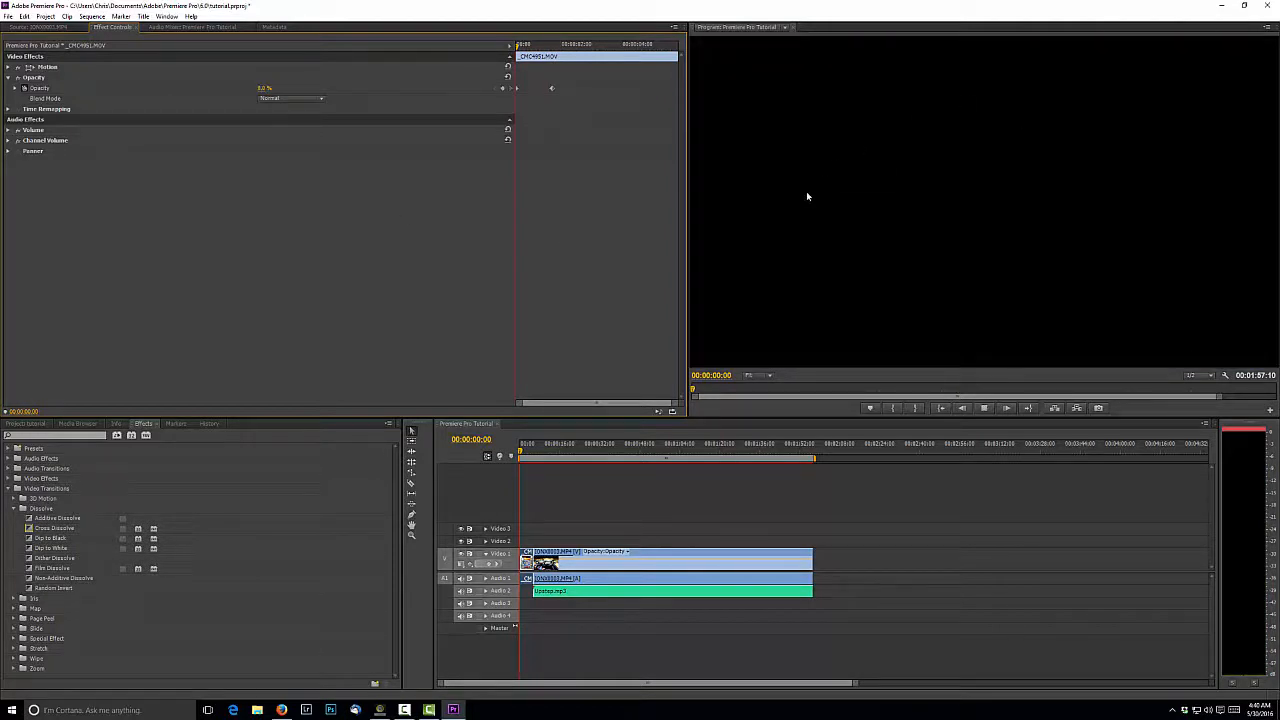
key(space)
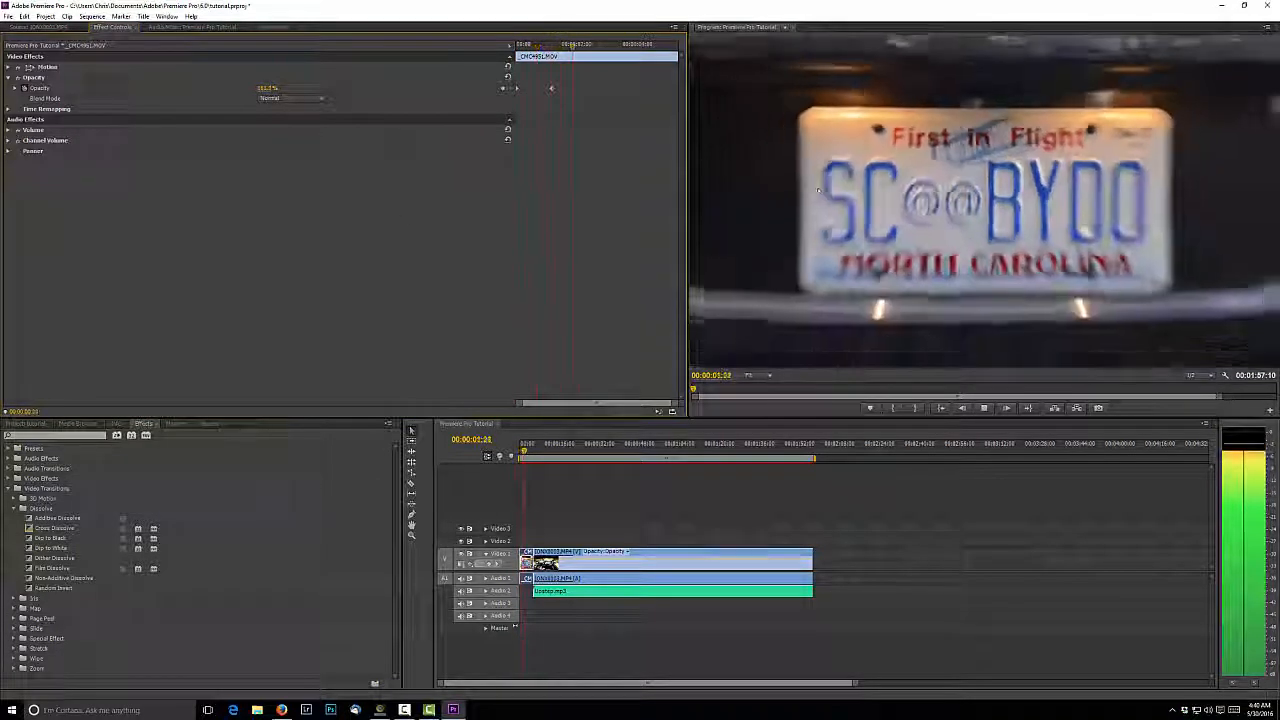
key(space)
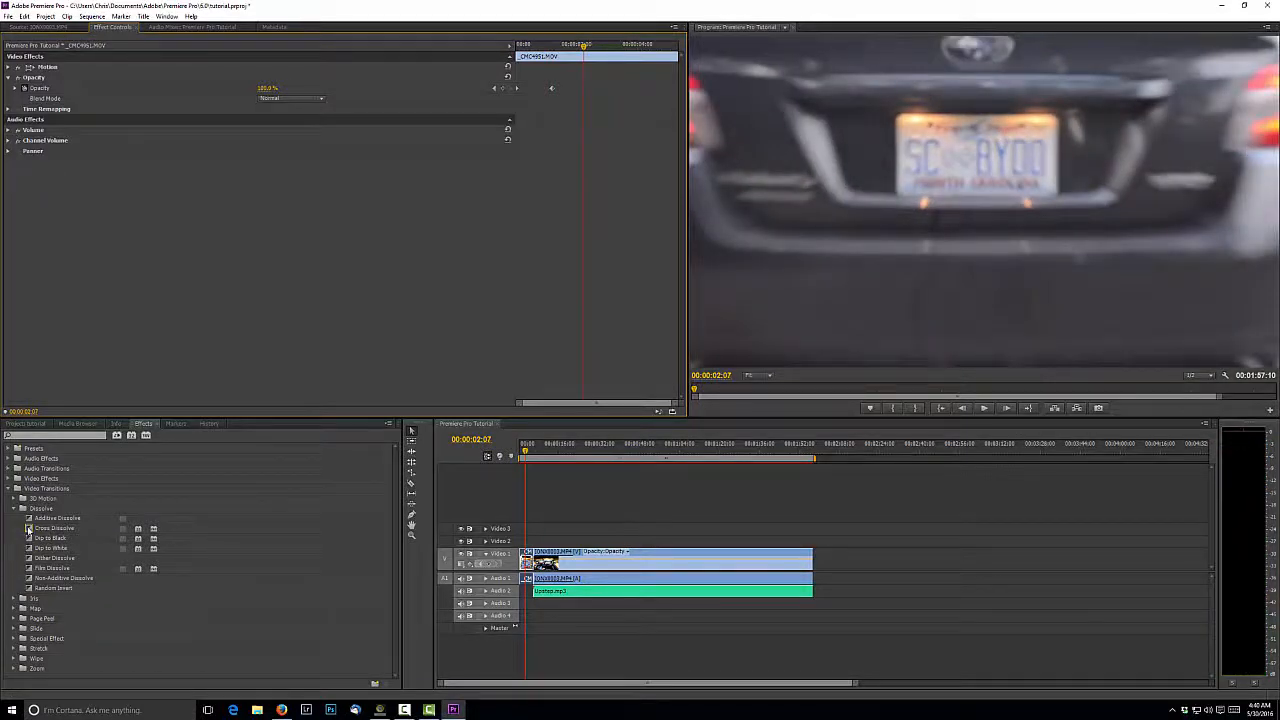
Apply the Cross Dissolve transition at the cut between _CMC4951.MOV and the driving clip, and play it back
drag(28, 528, 528, 558)
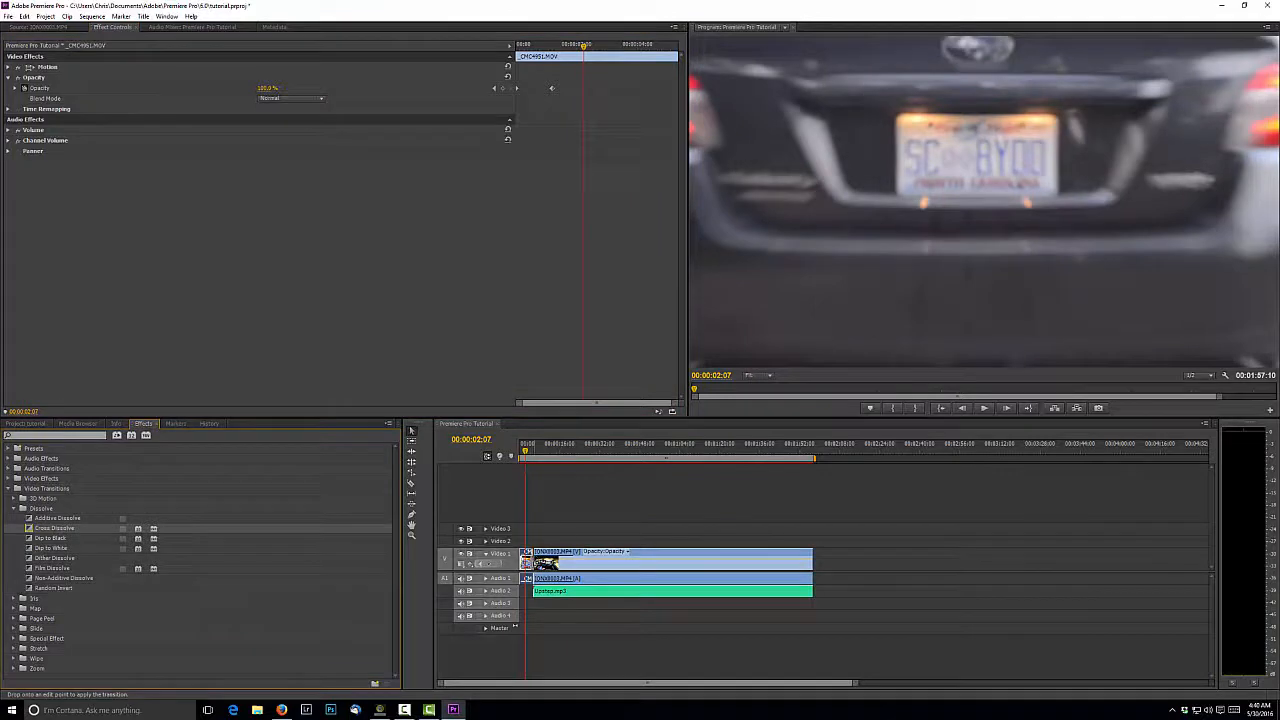
drag(531, 562, 533, 562)
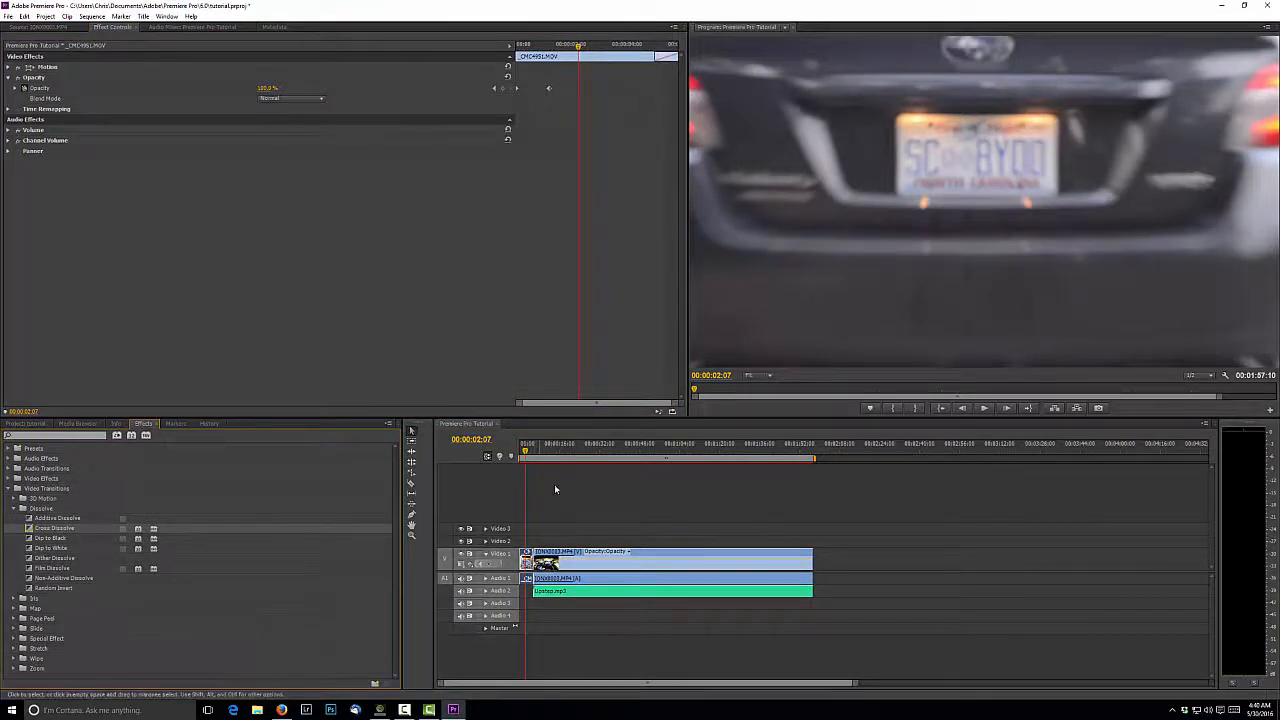
key(space)
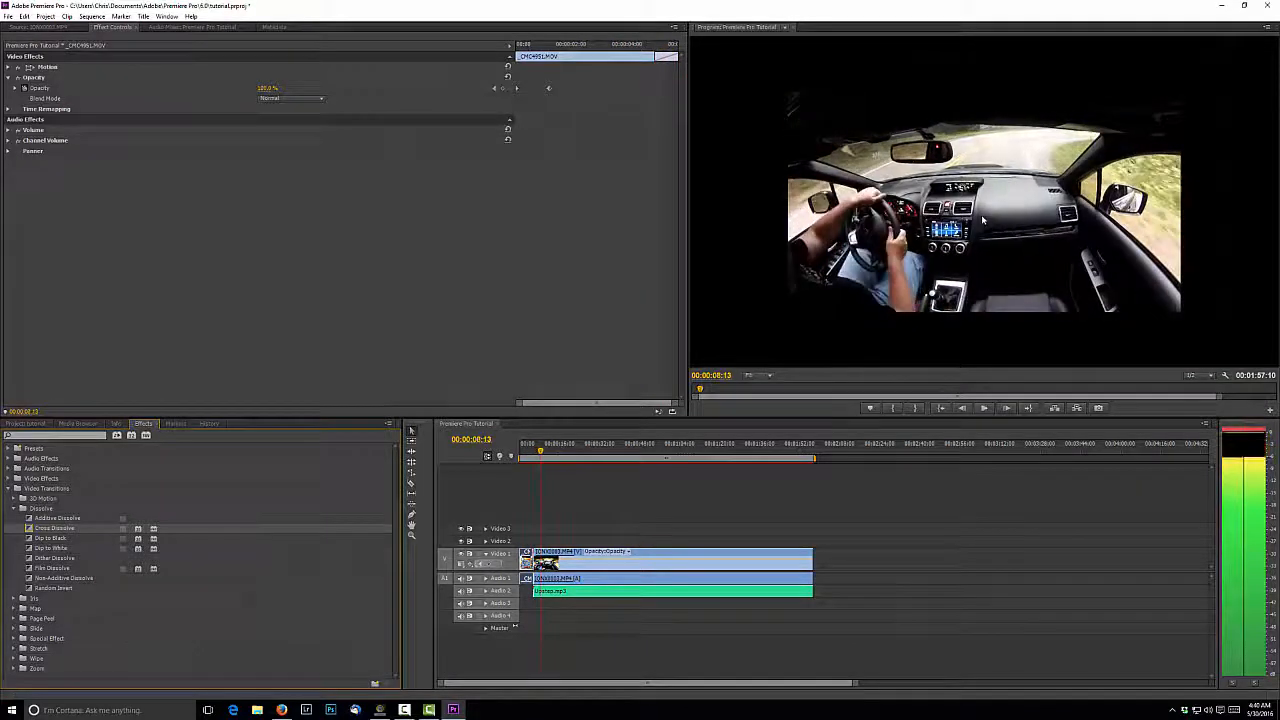
key(space)
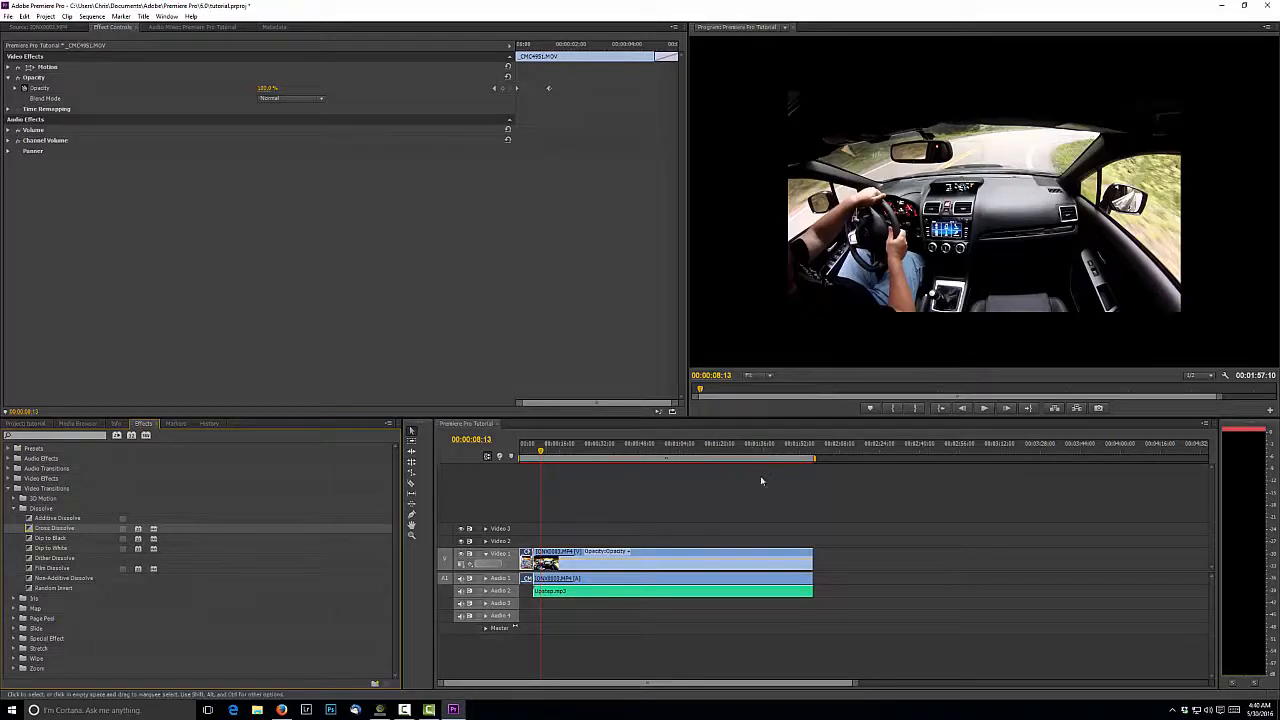
Scale the driving clip to the frame size and play the sequence from just before its start
right_click(600, 570)
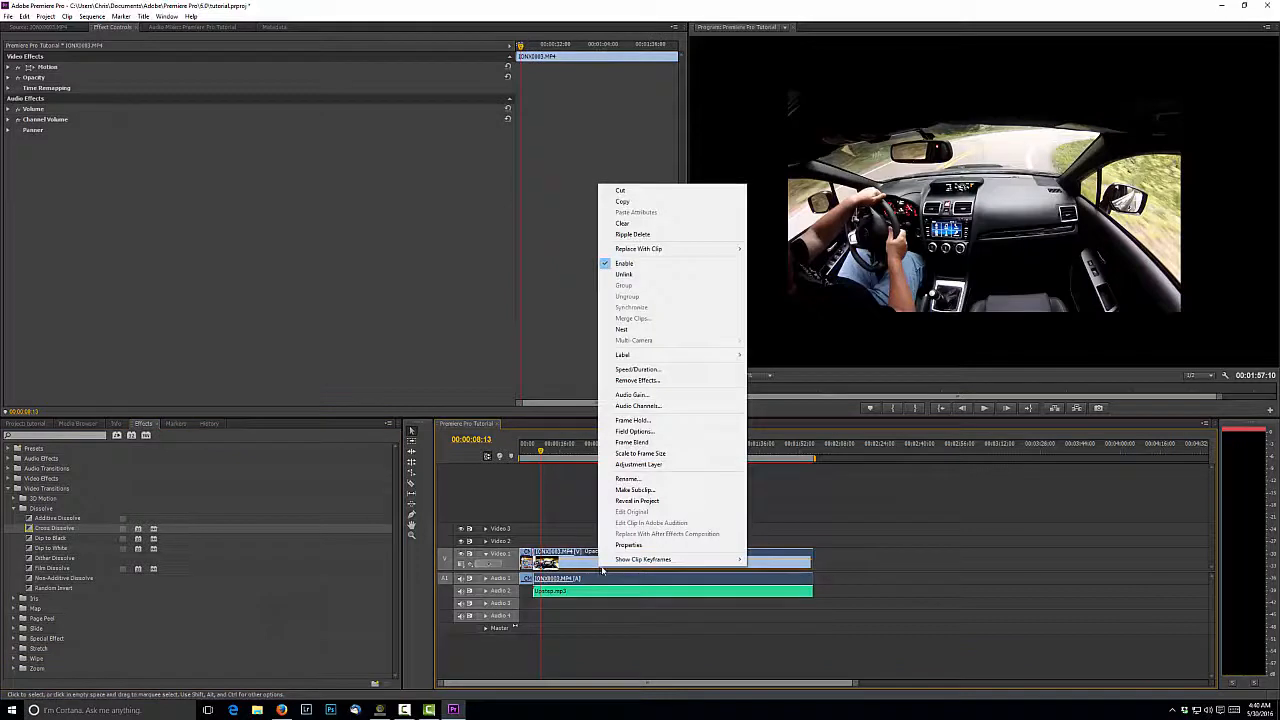
click(655, 454)
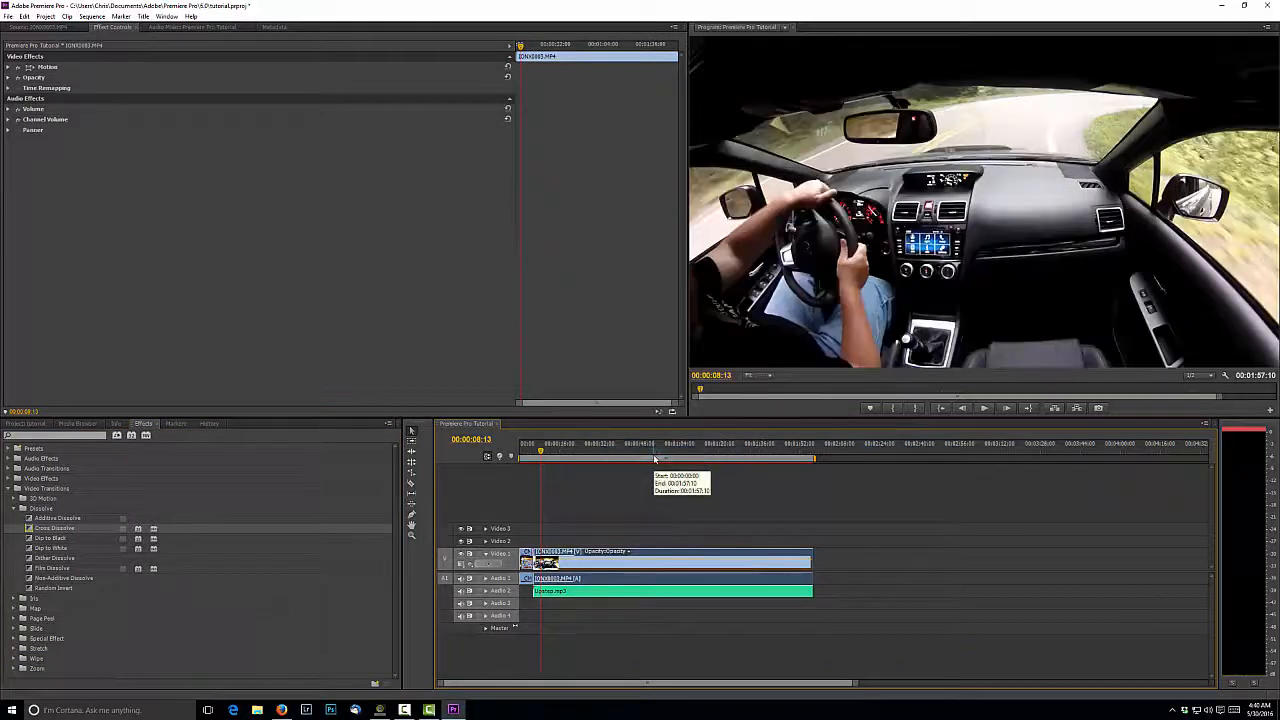
drag(540, 452, 531, 452)
key(space)
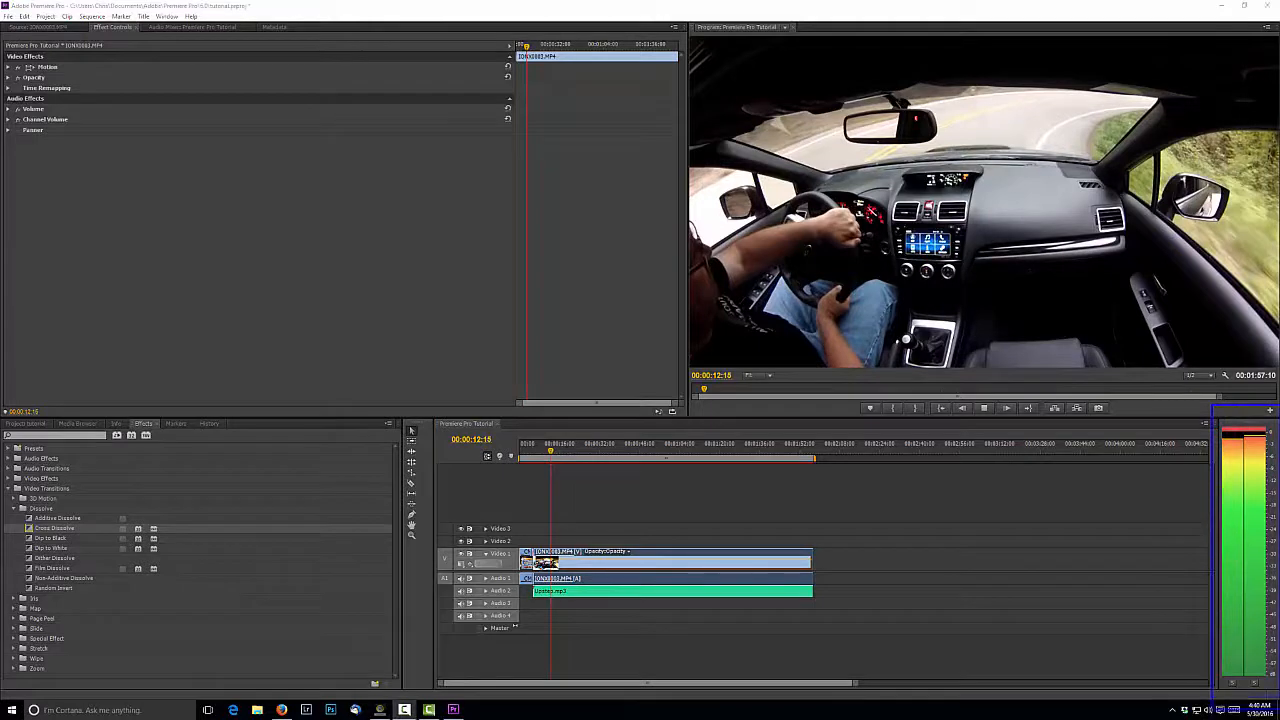
Check the individual track levels in the Audio Mixer while the sequence plays, and stop playback
click(1274, 690)
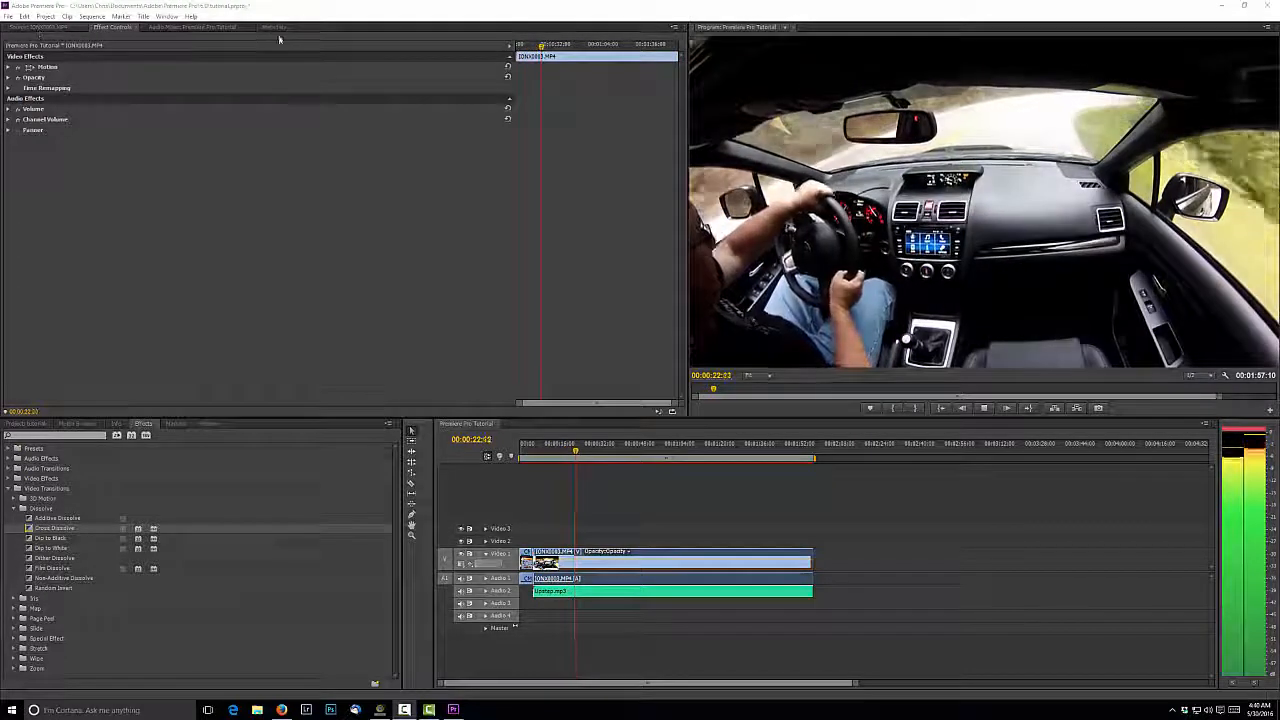
click(180, 29)
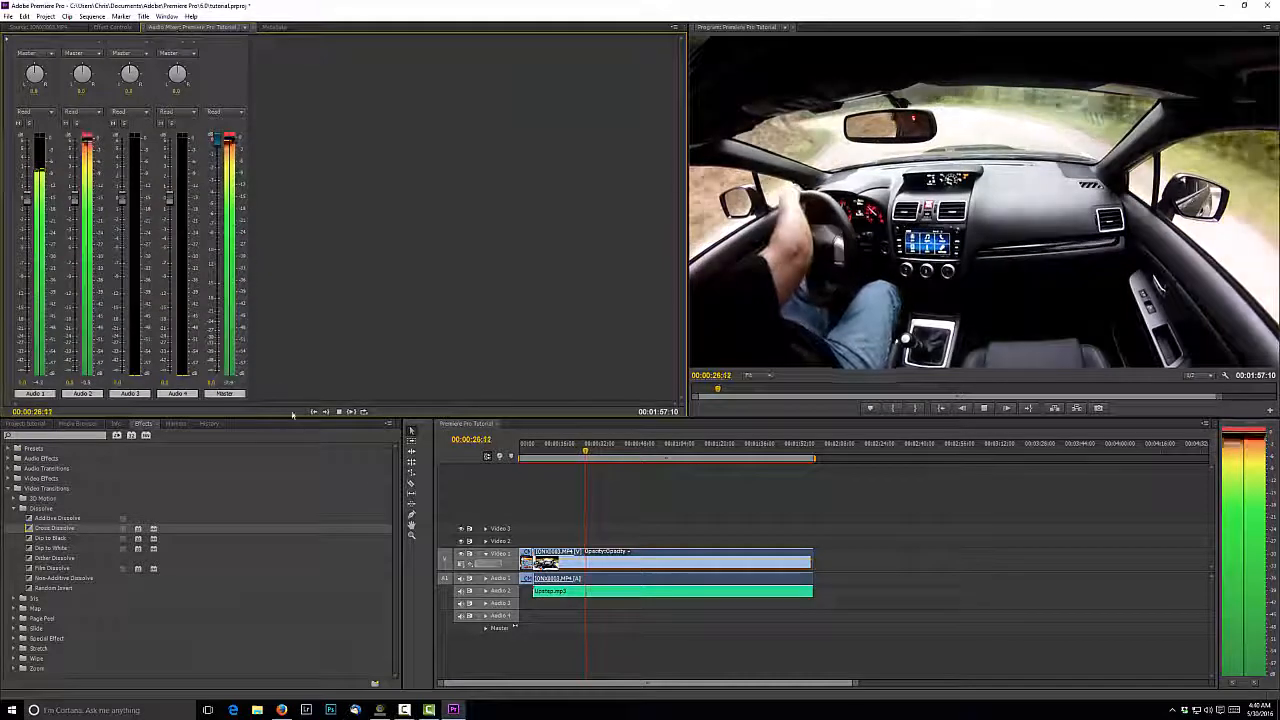
key(space)
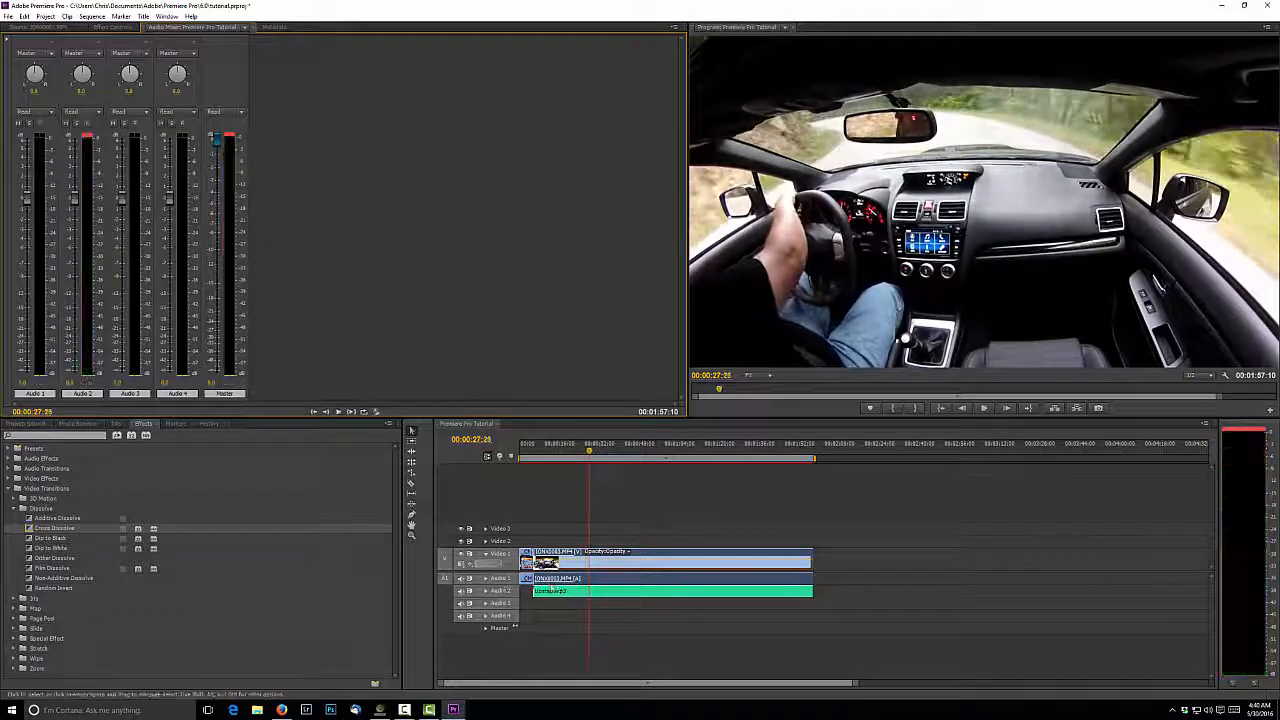
Unlink the driving clip's audio from its video and delete its segment on Audio 1
right_click(611, 583)
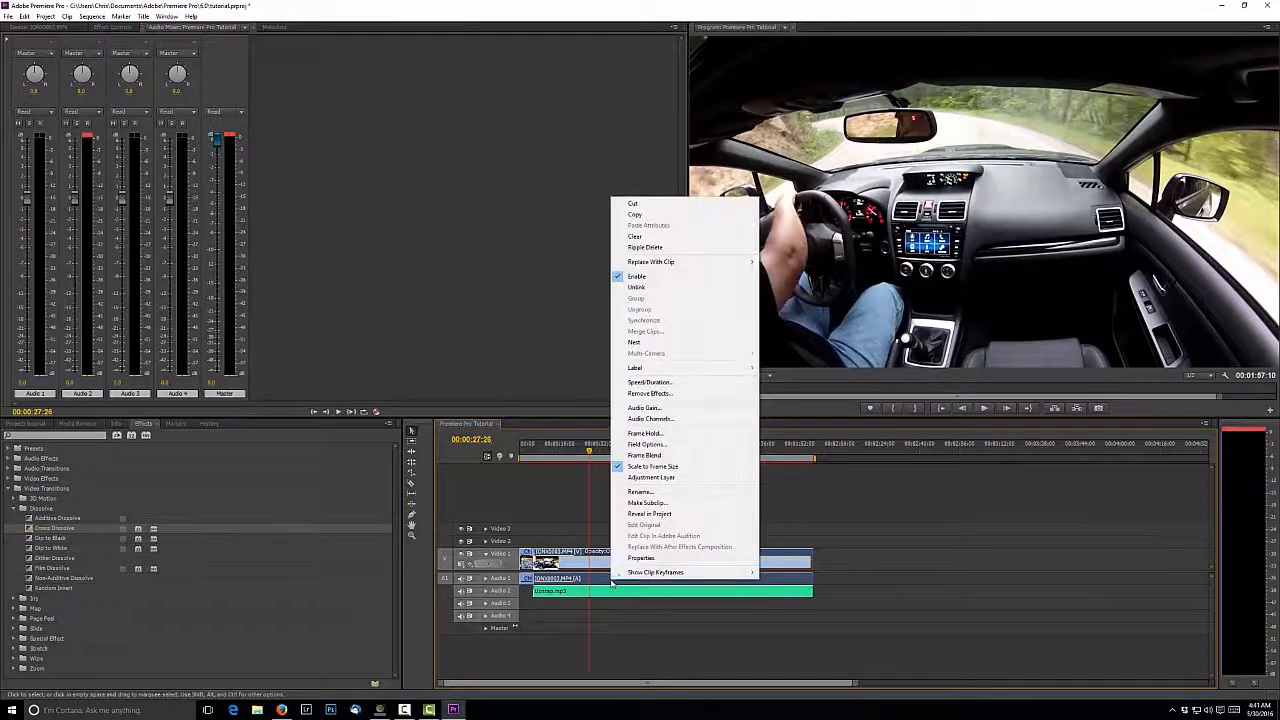
click(636, 287)
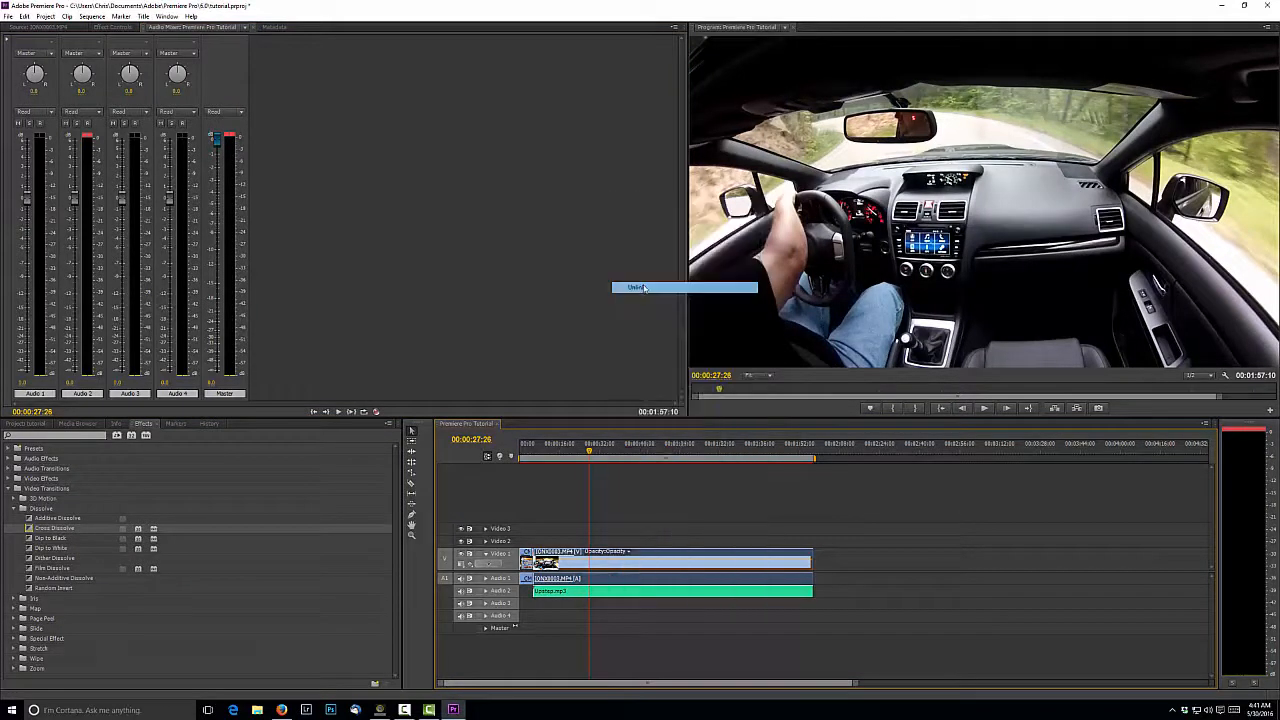
click(626, 581)
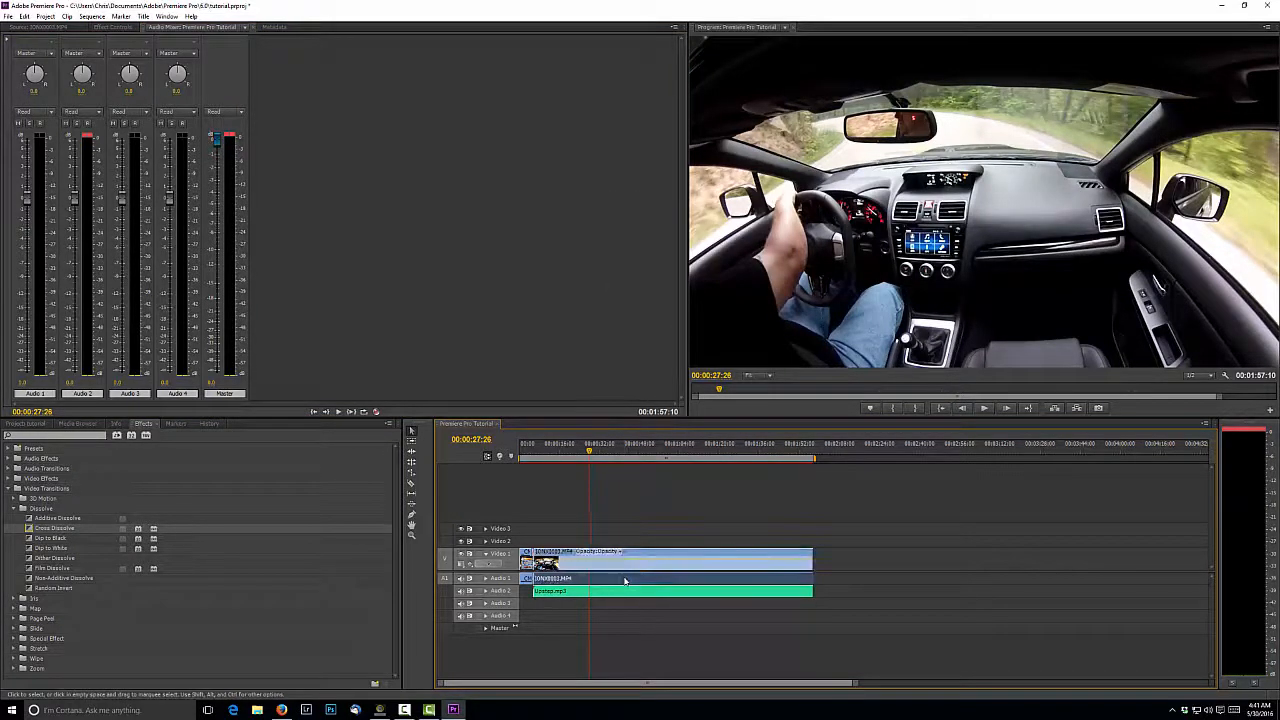
key(Delete)
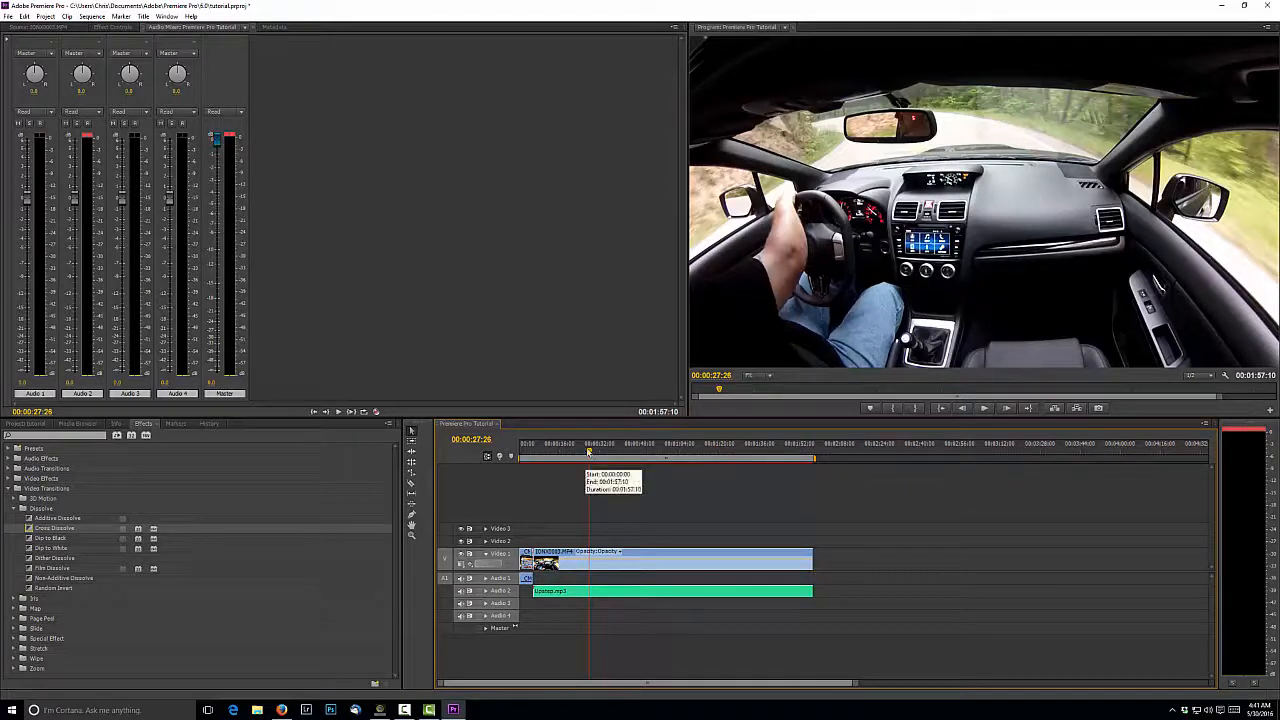
Lower the Audio 2 music level in the Audio Mixer during playback, and replay the sequence from 00:00:03:18
click(564, 591)
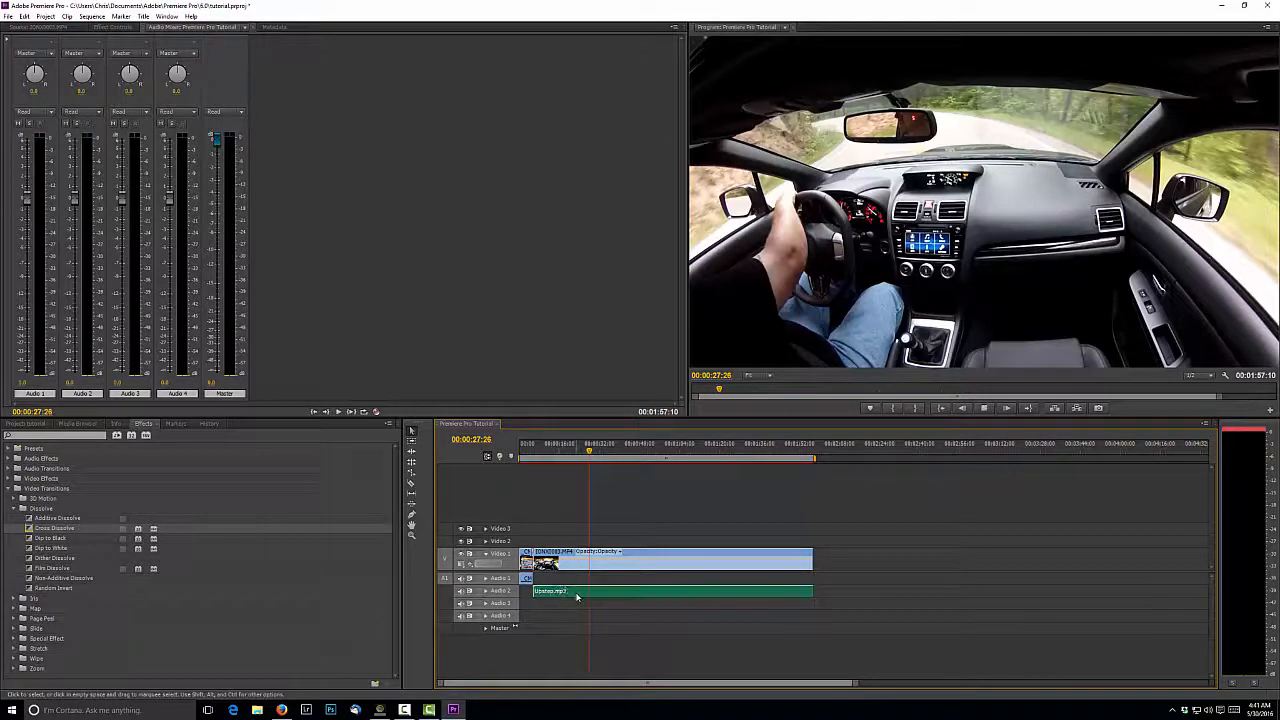
key(space)
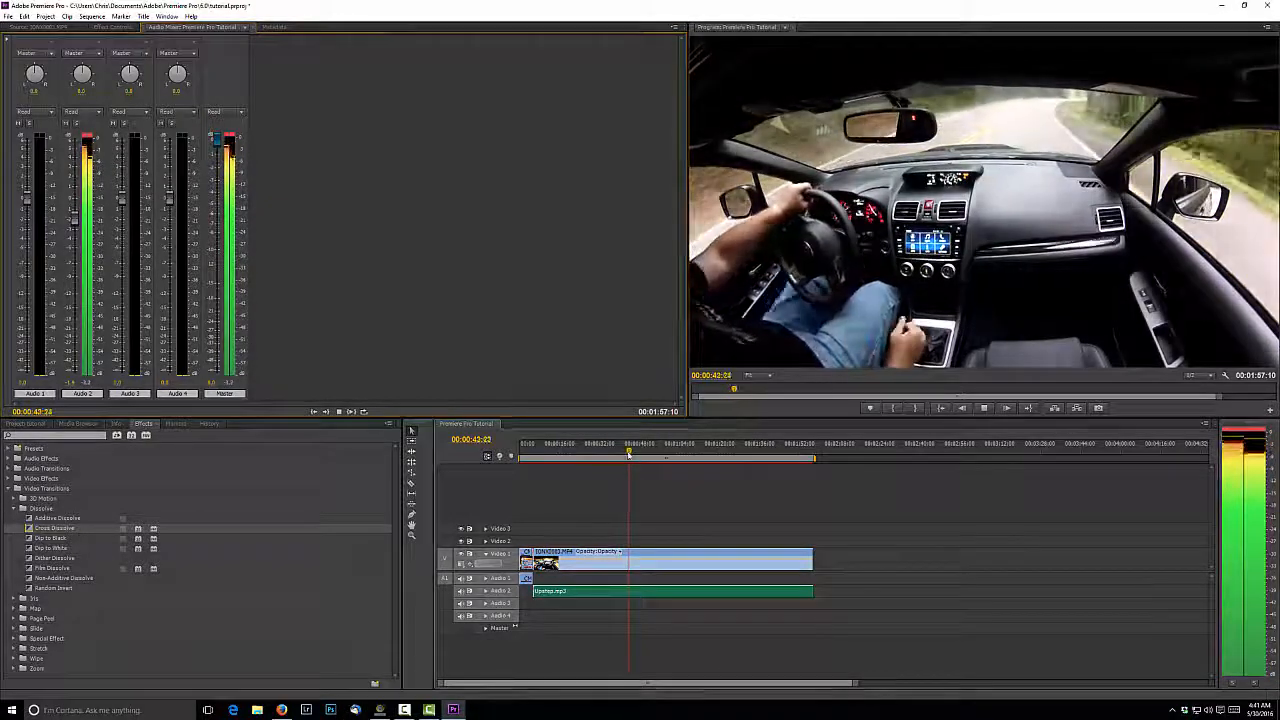
drag(628, 451, 528, 469)
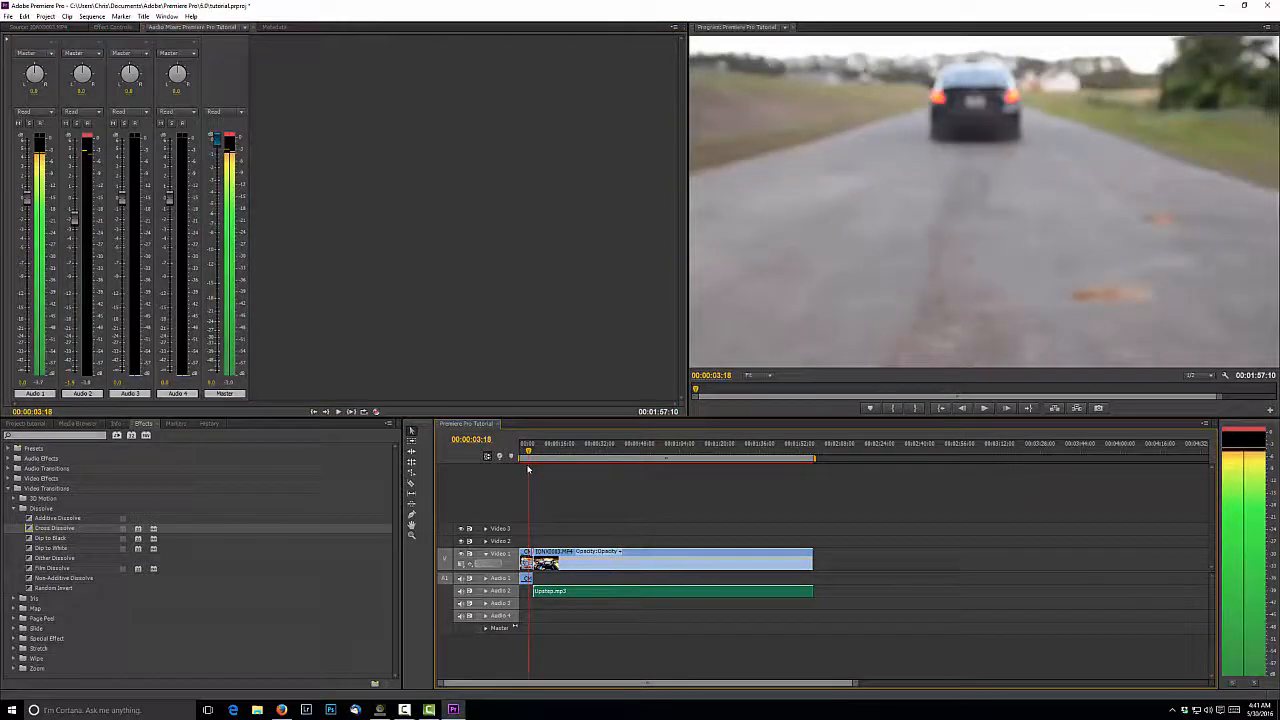
key(space)
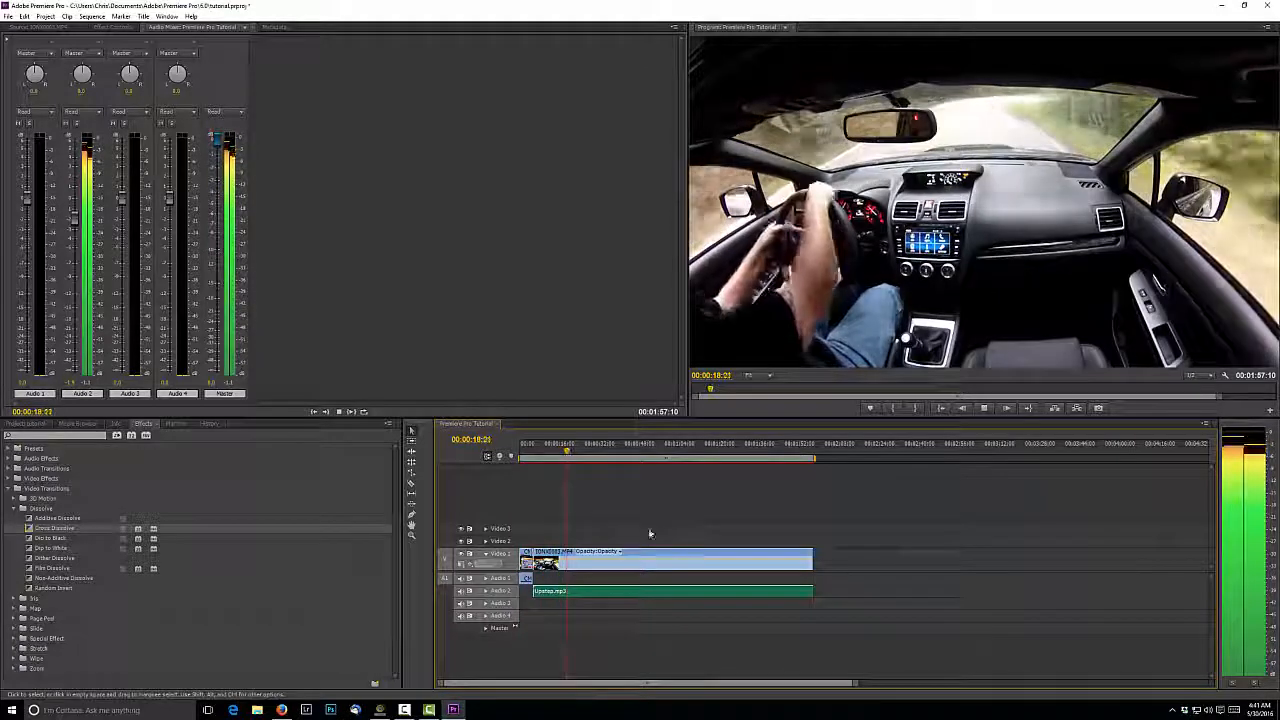
key(space)
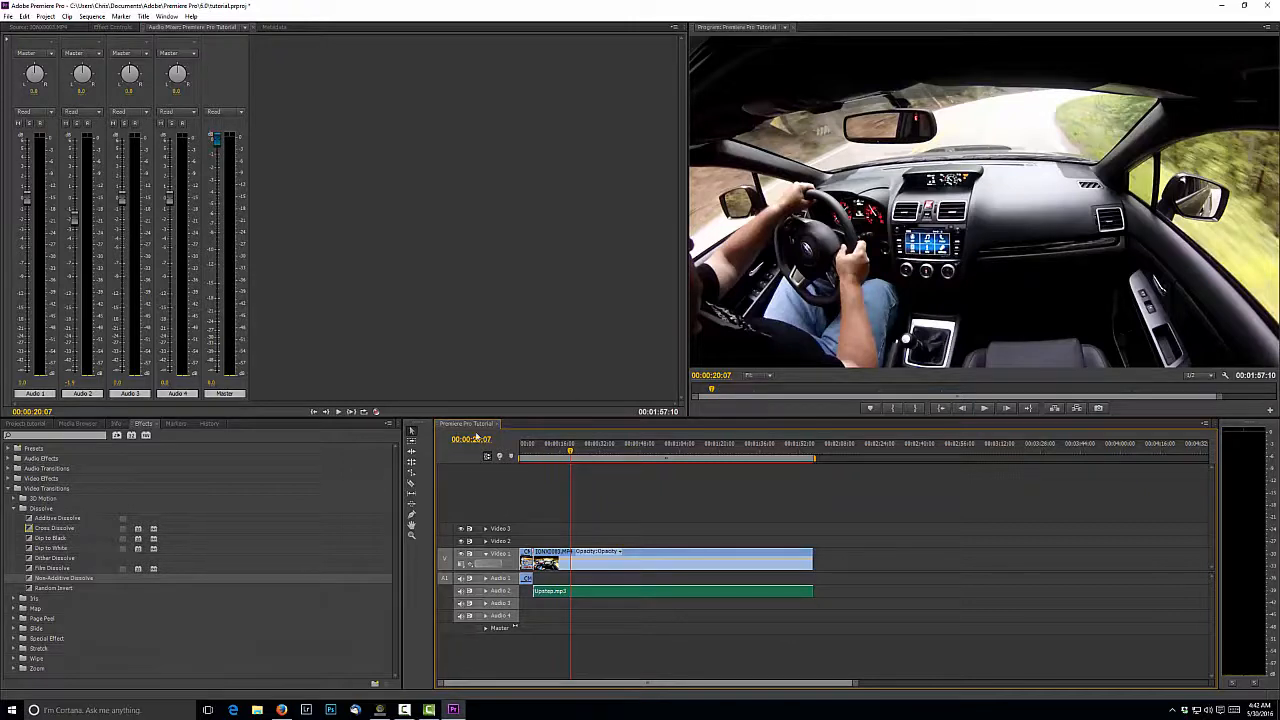
Select the Premiere Pro Tutorial sequence in the project and open its media export settings
click(22, 424)
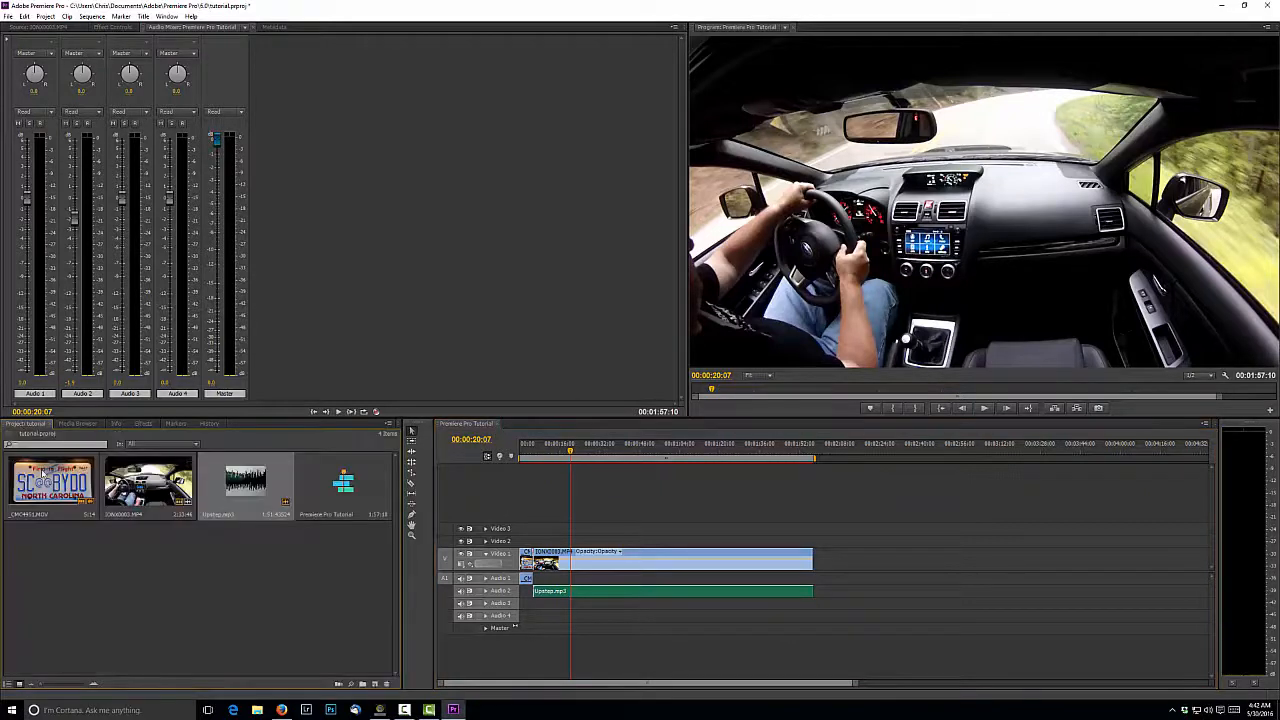
click(340, 497)
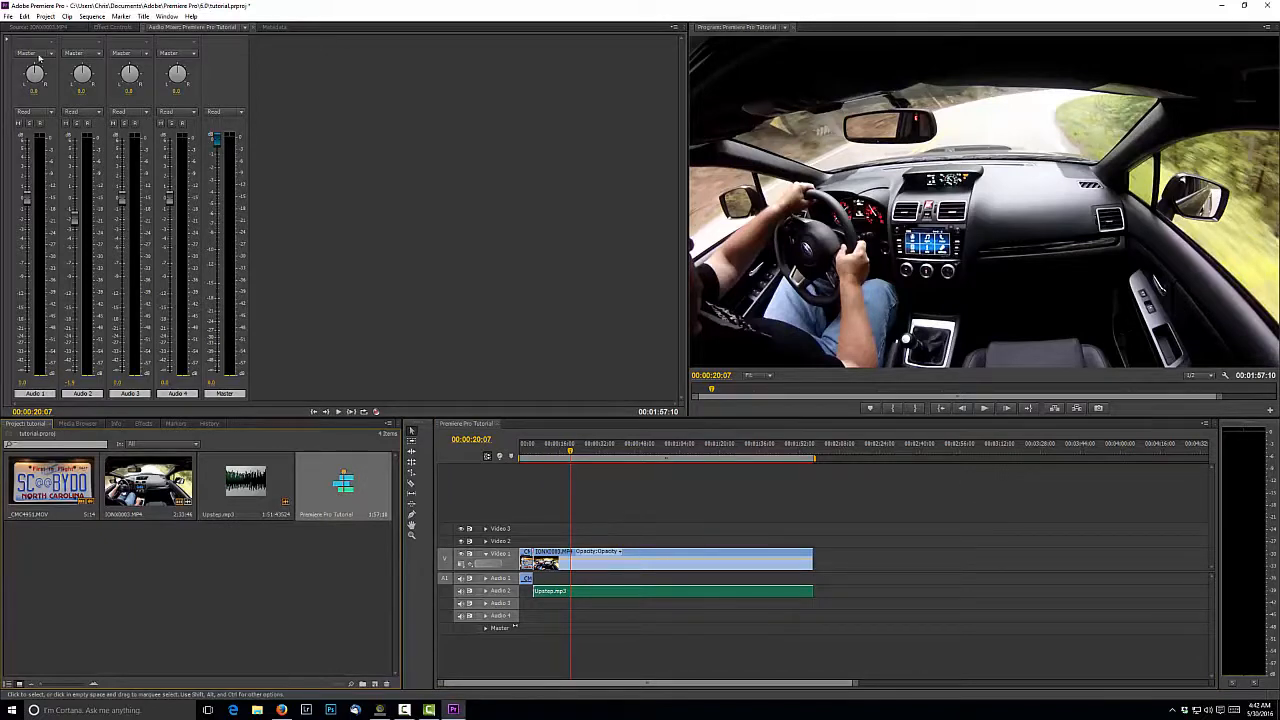
click(8, 17)
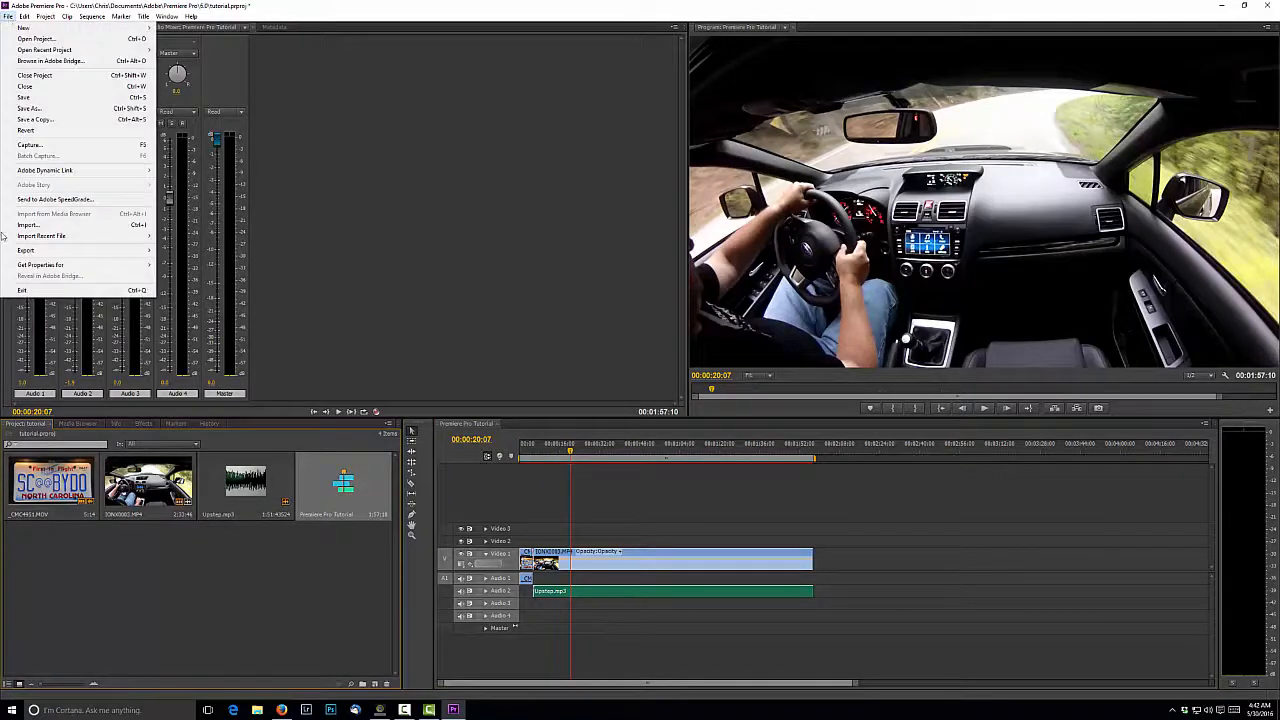
mouse_move(30, 251)
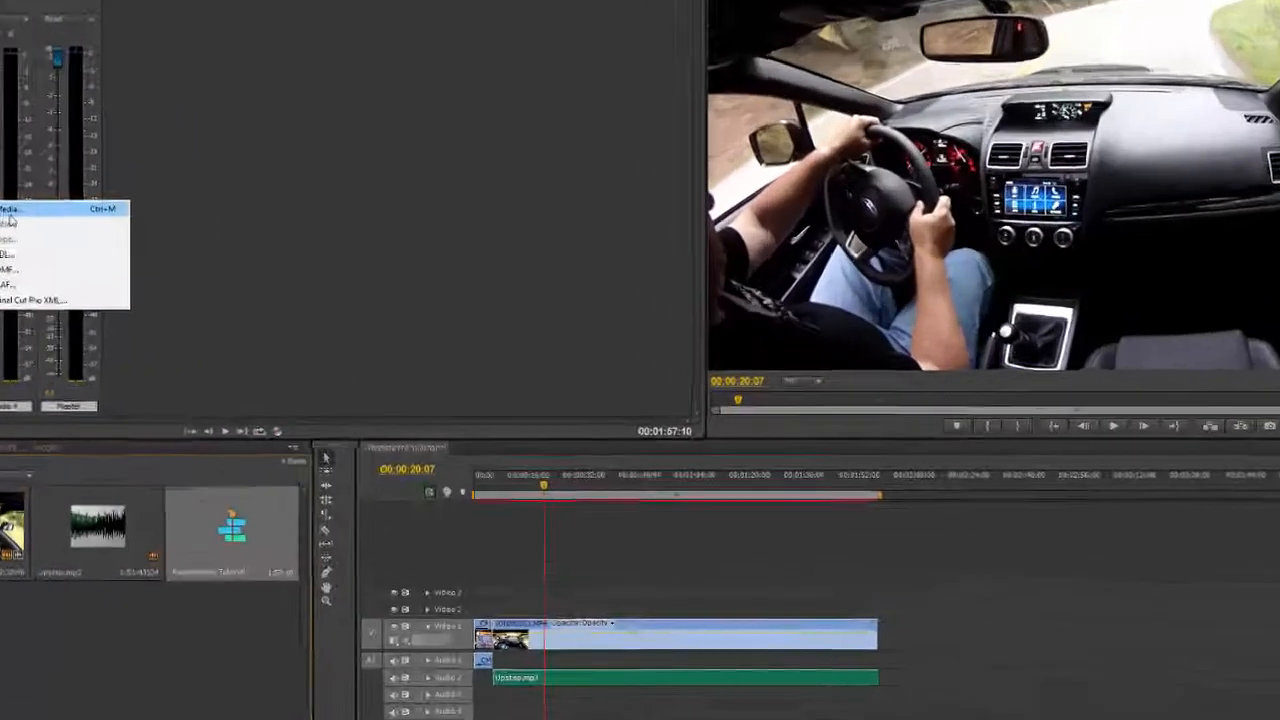
click(8, 212)
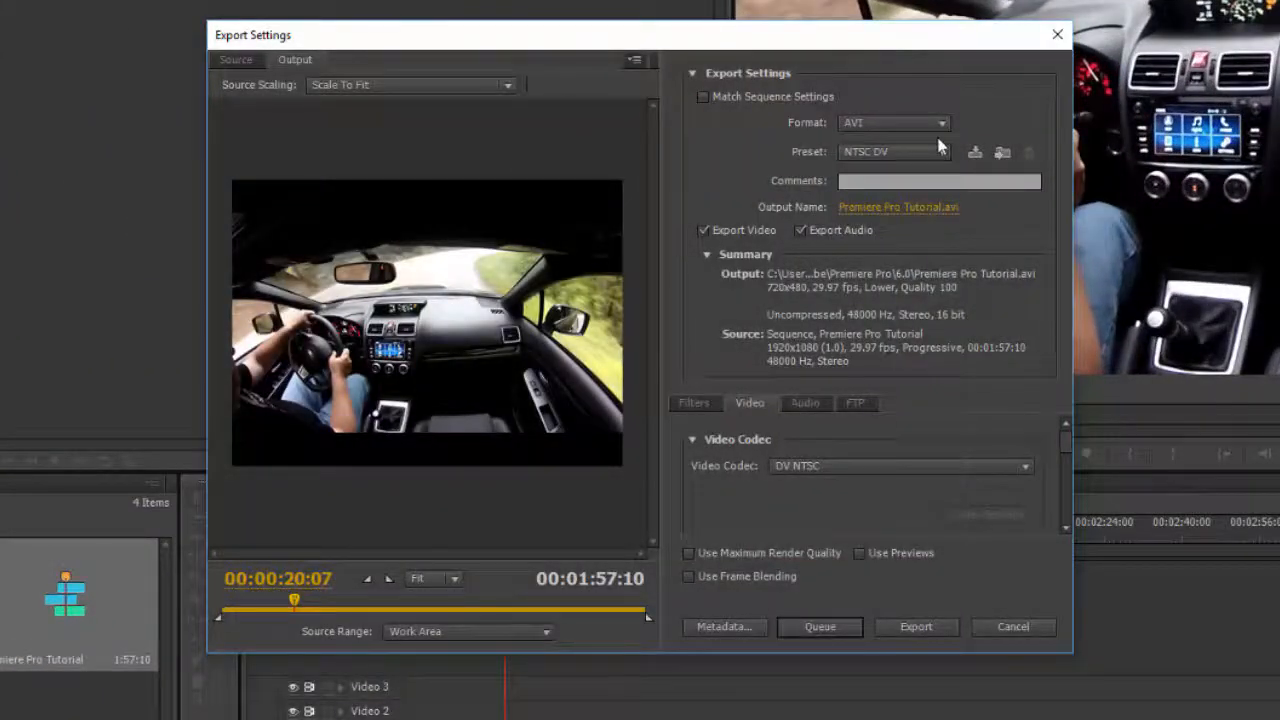
Set the export format to H.264 with the YouTube HD 1080p preset at 29.97 fps
click(936, 129)
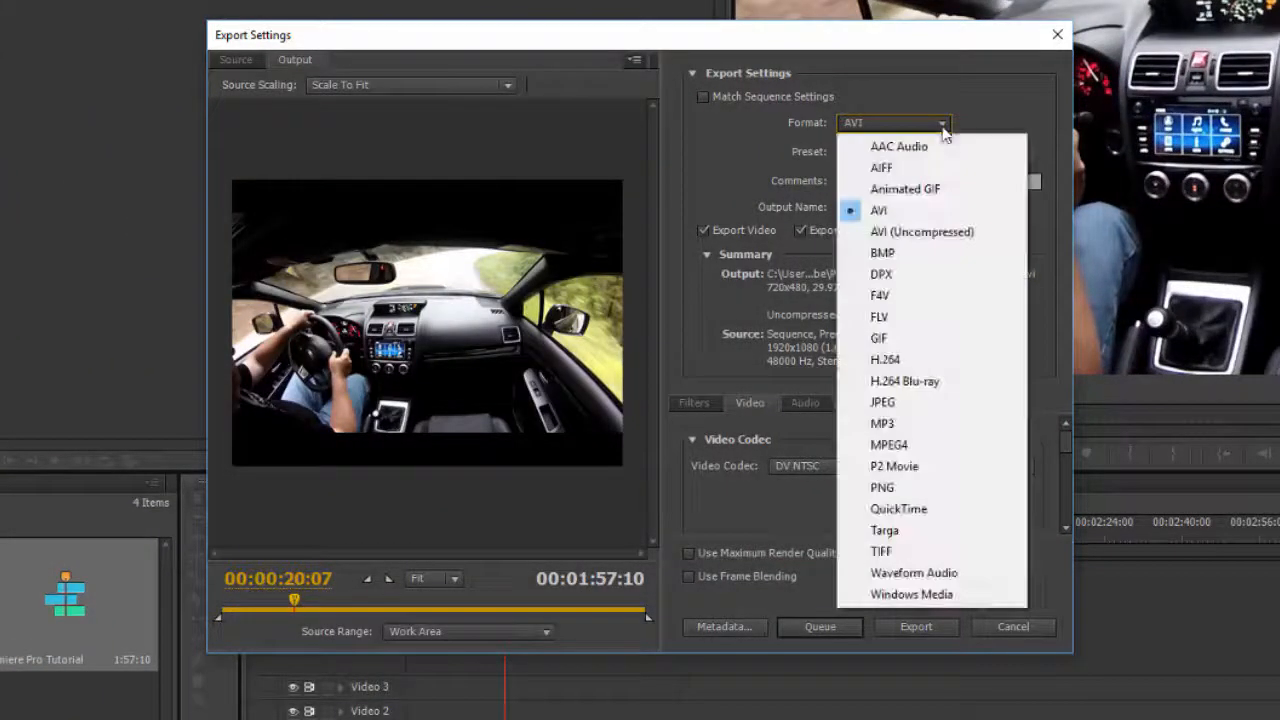
click(890, 361)
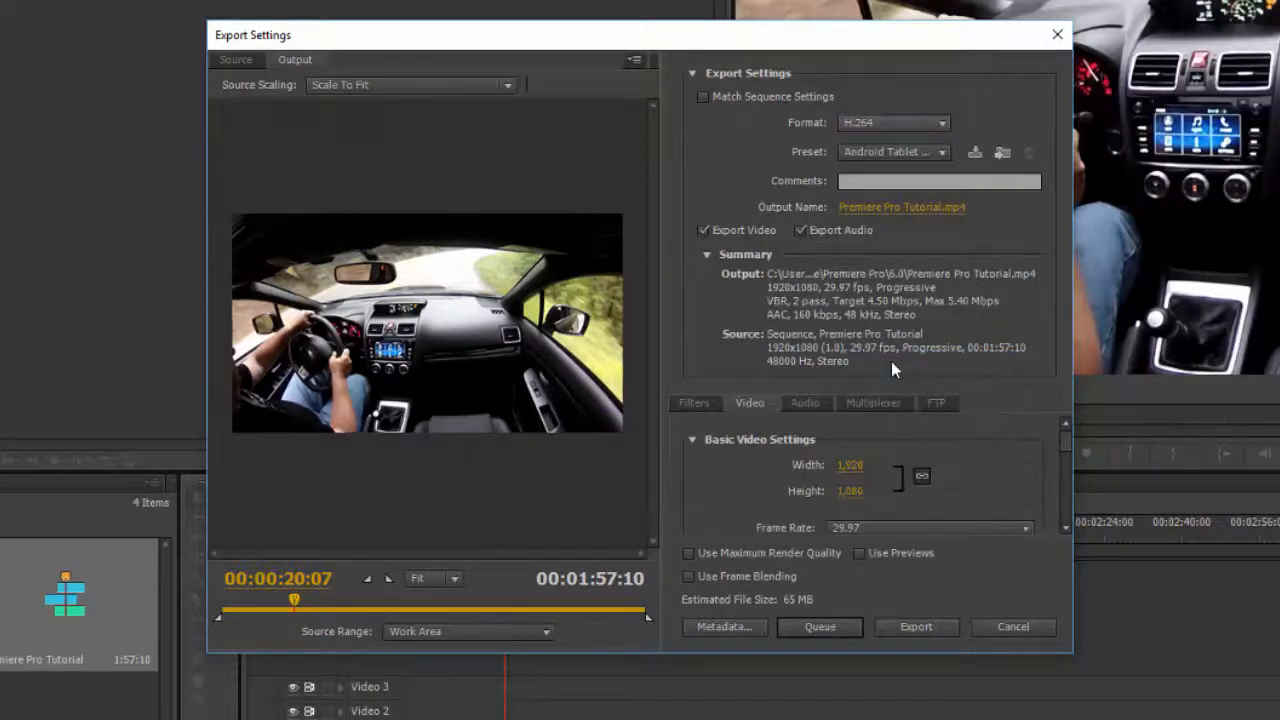
click(942, 152)
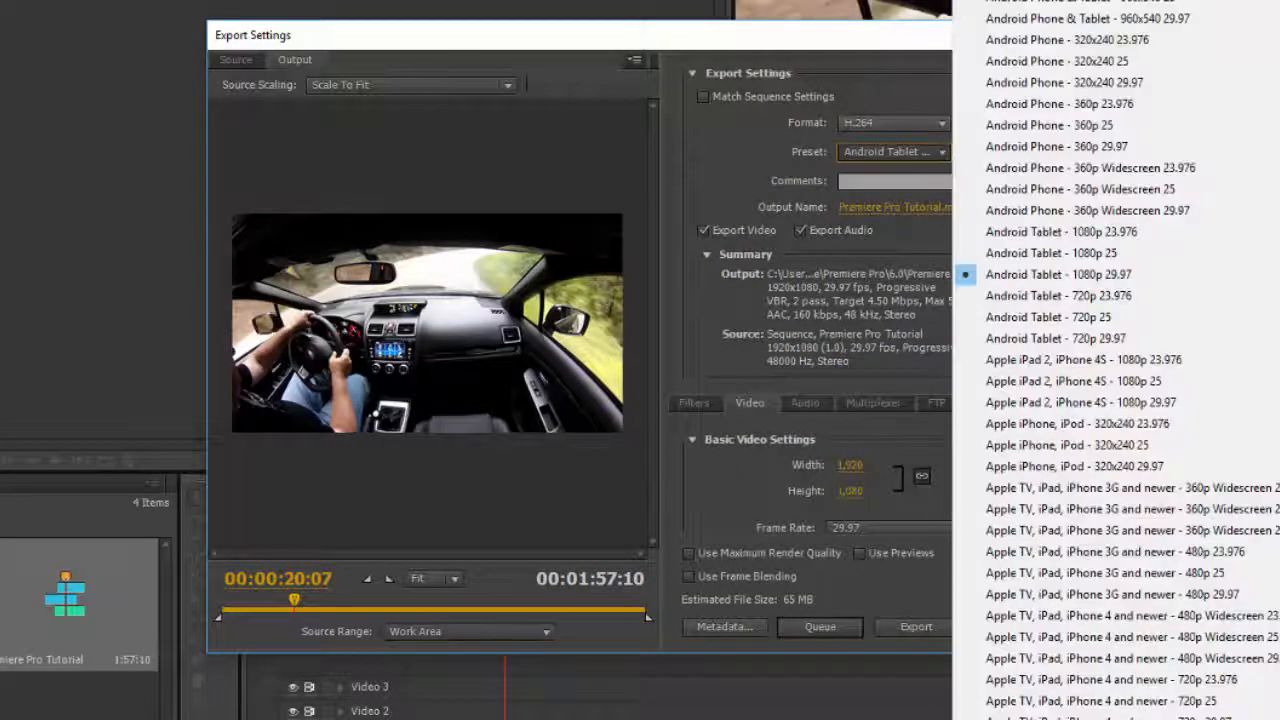
scroll(1115, 360, down, 4)
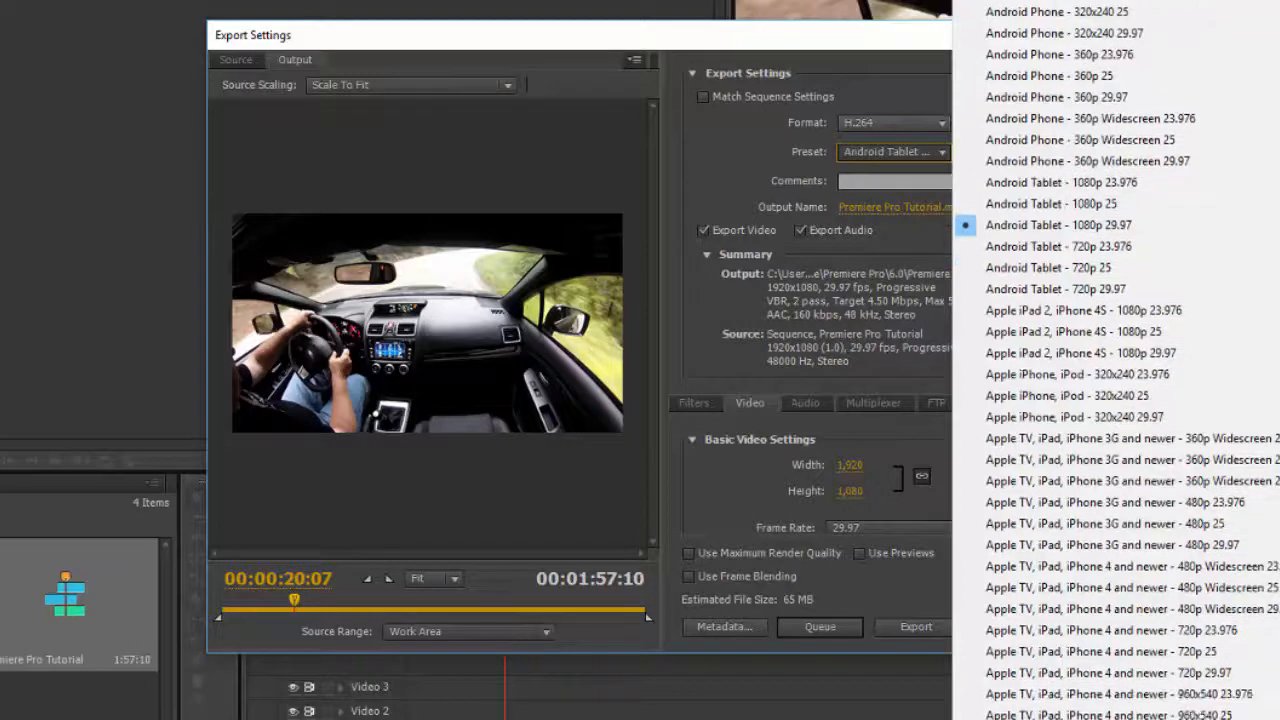
scroll(1115, 360, down, 6)
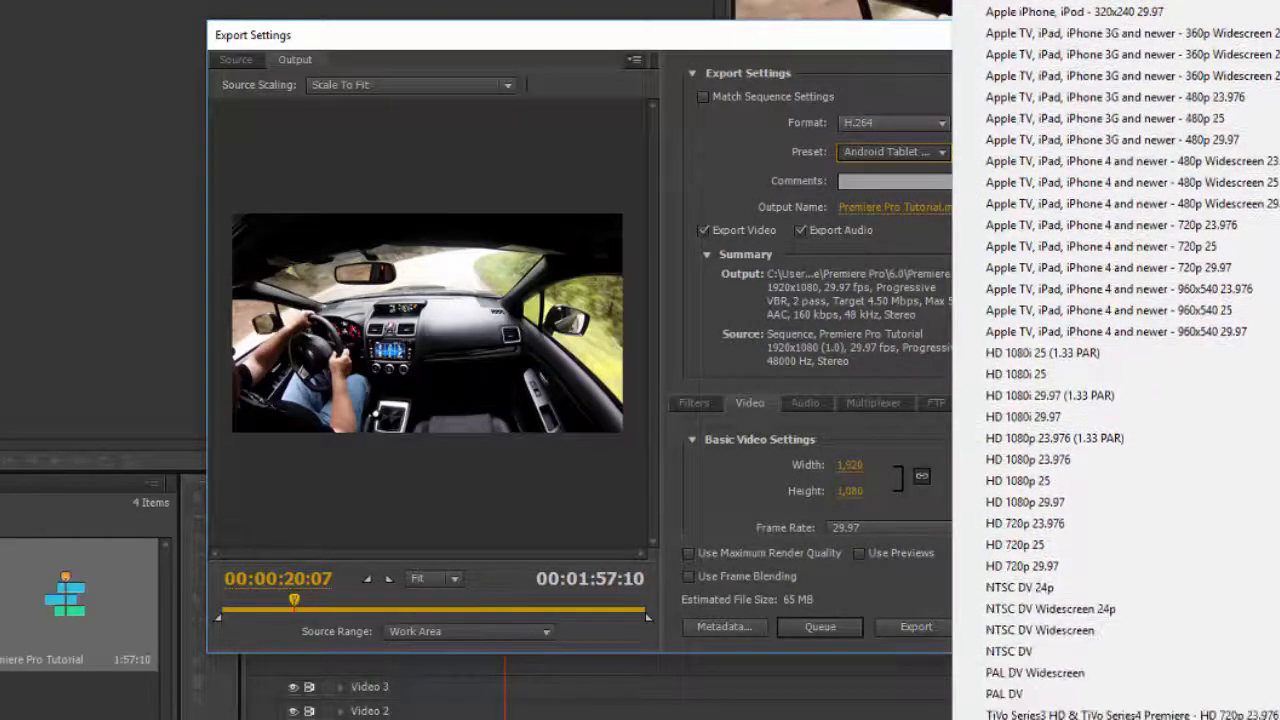
scroll(1115, 360, down, 3)
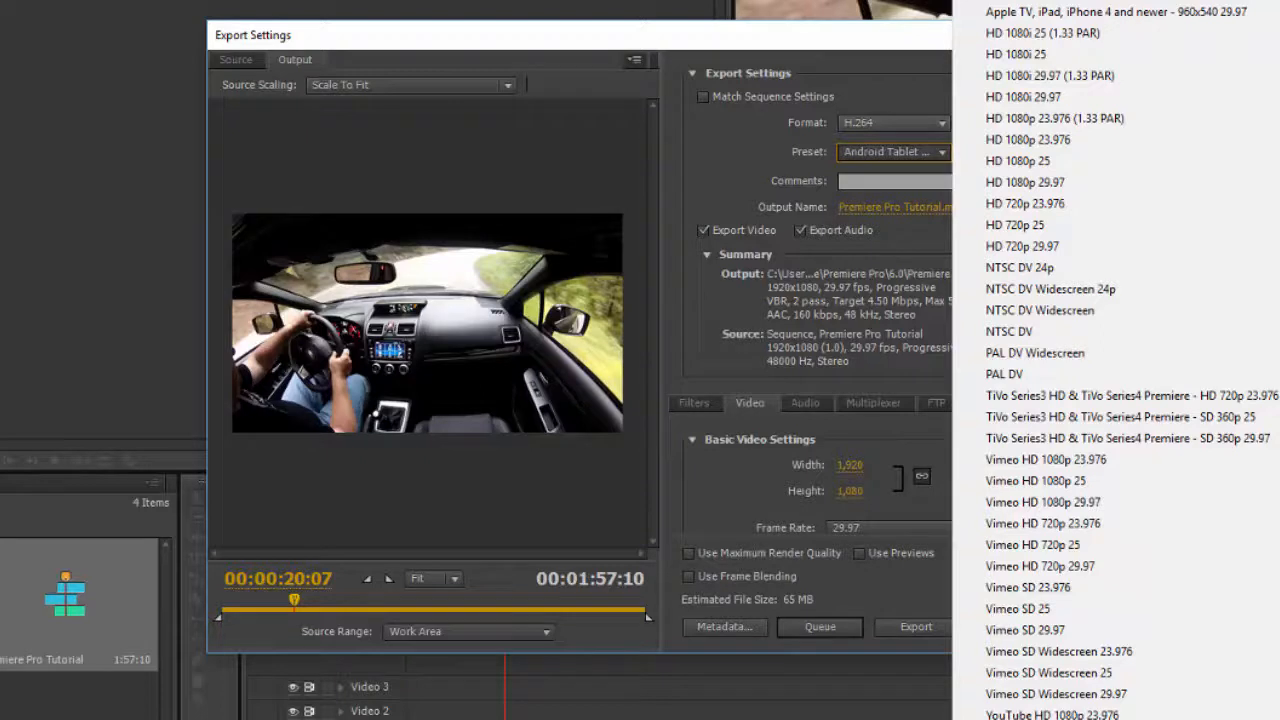
click(1052, 715)
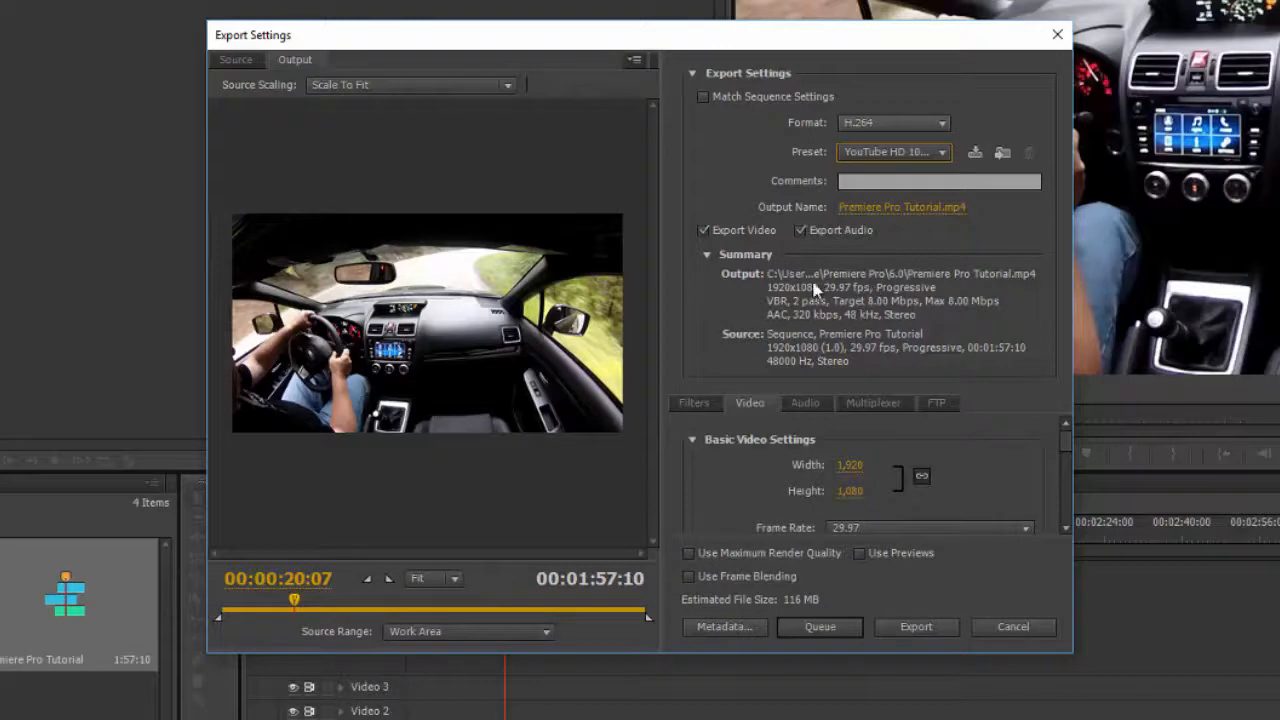
Export Premiere Pro Tutorial.mp4 over the existing file, and quit the program with the project changes saved
click(912, 630)
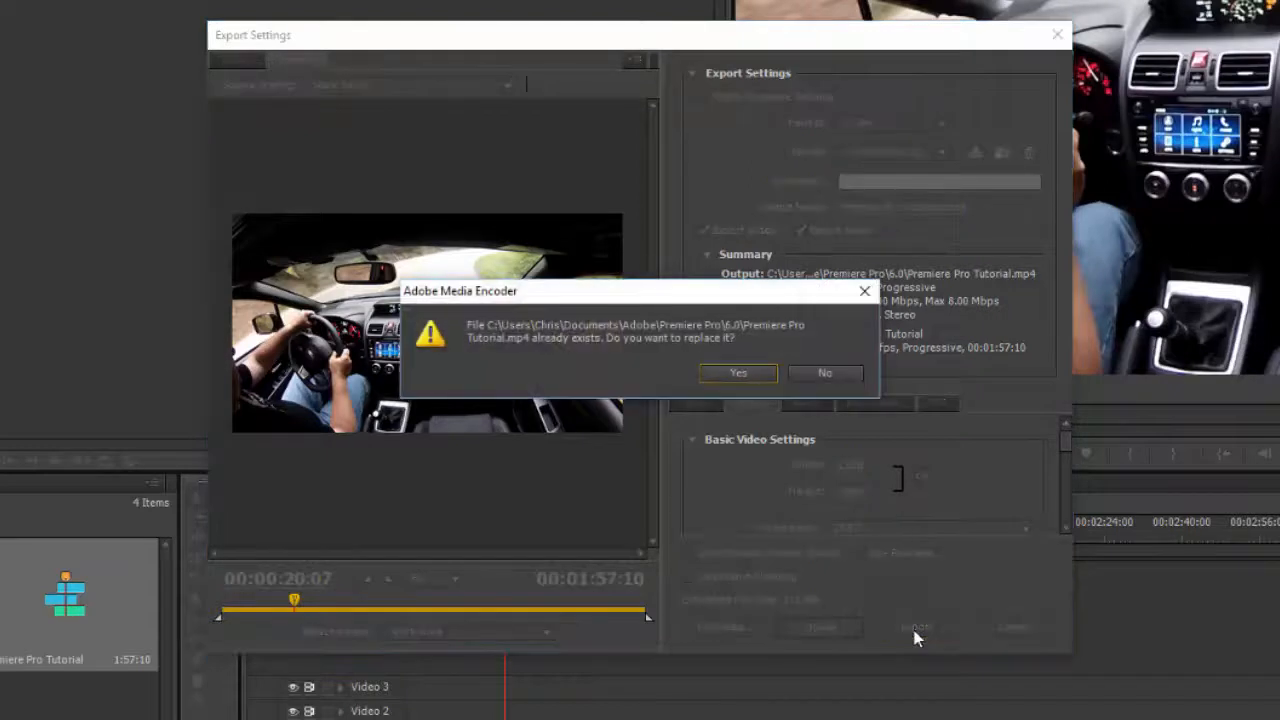
click(737, 374)
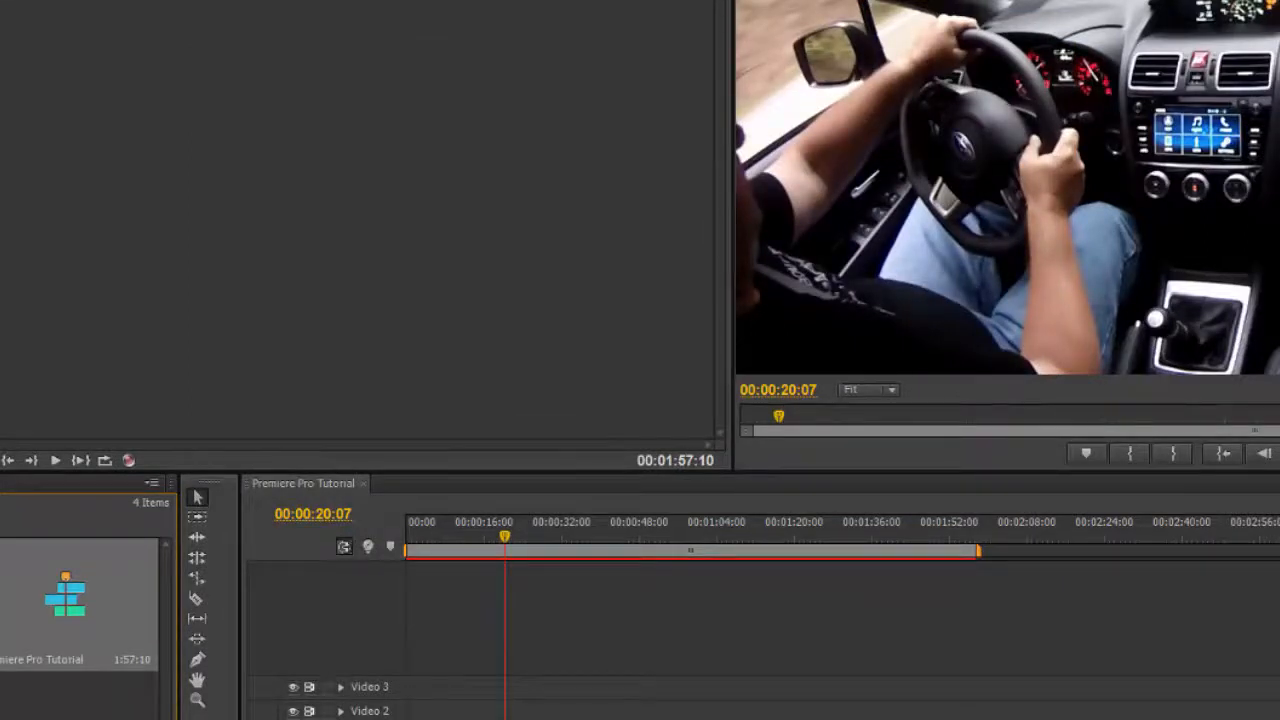
key(ctrl+q)
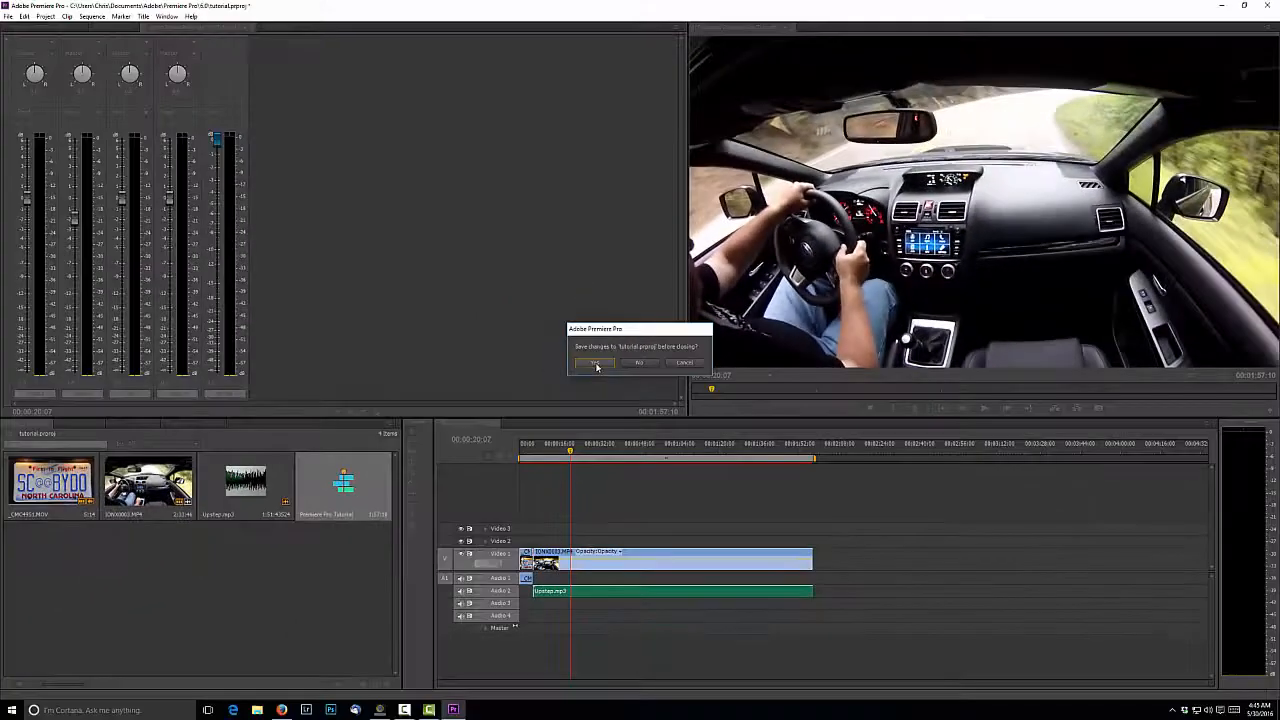
click(596, 366)
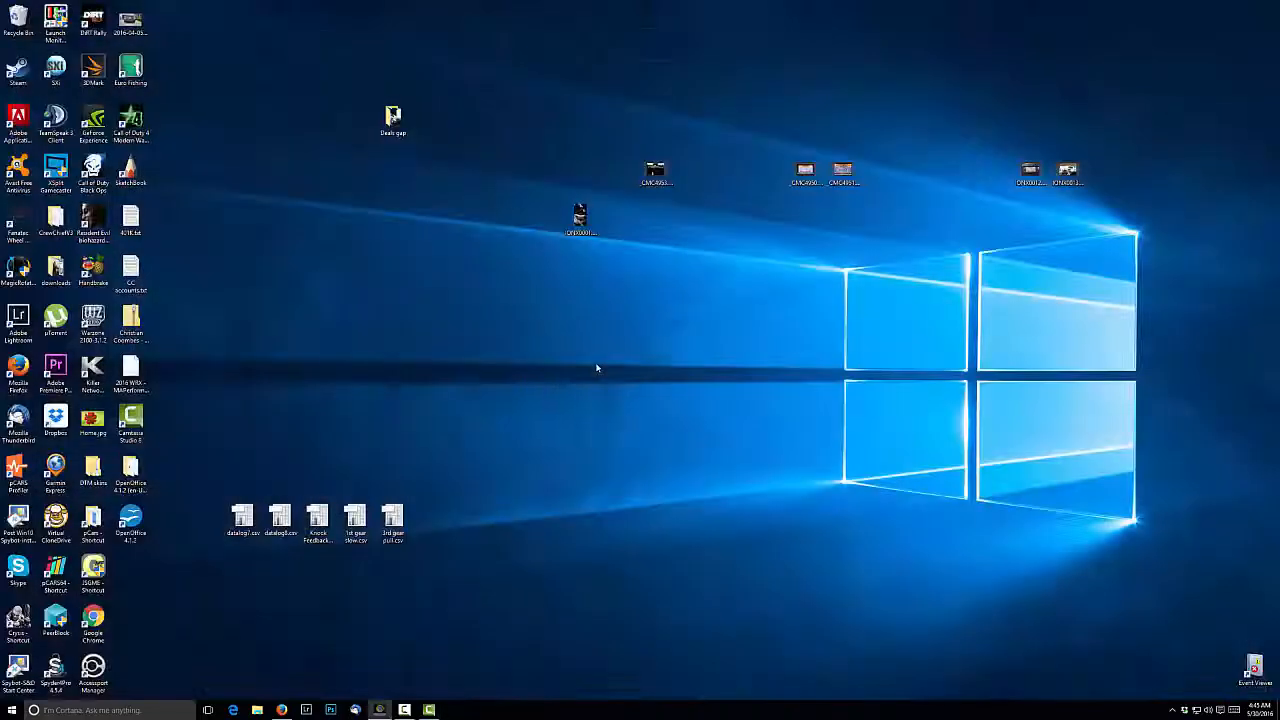
Open the Documents\Adobe\Premiere Pro\6.0 folder in File Explorer
click(257, 710)
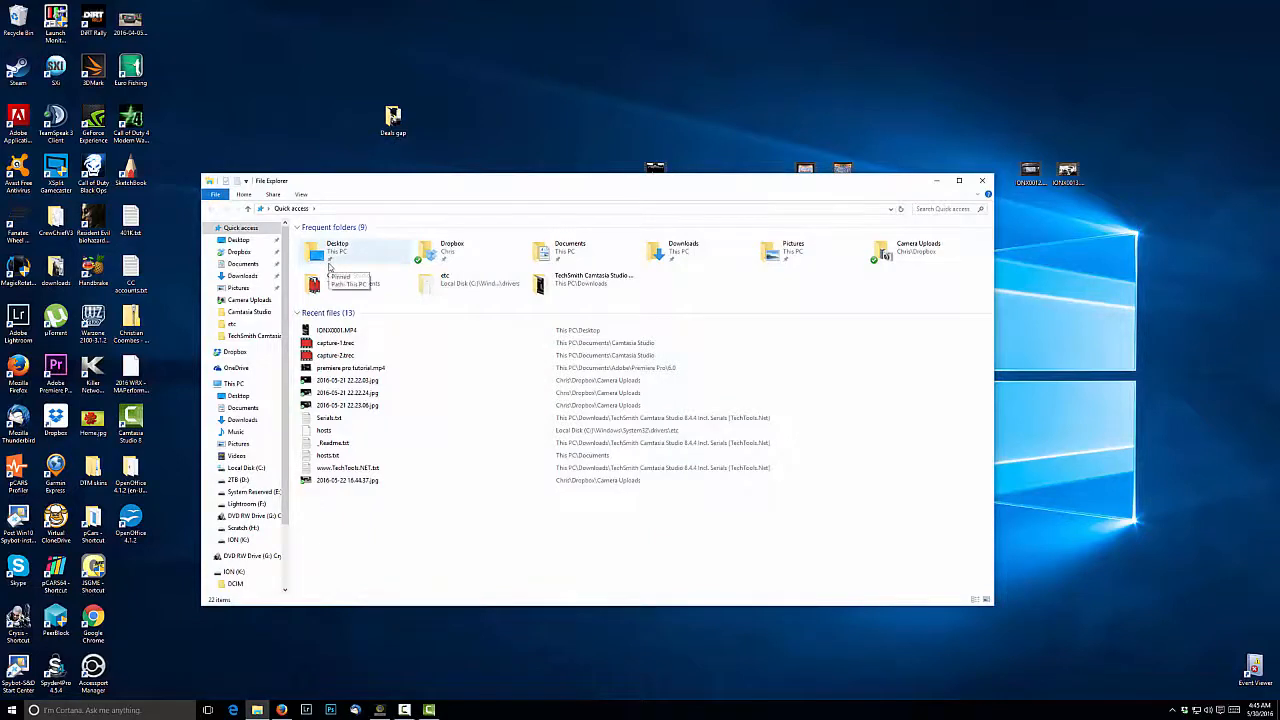
double_click(536, 251)
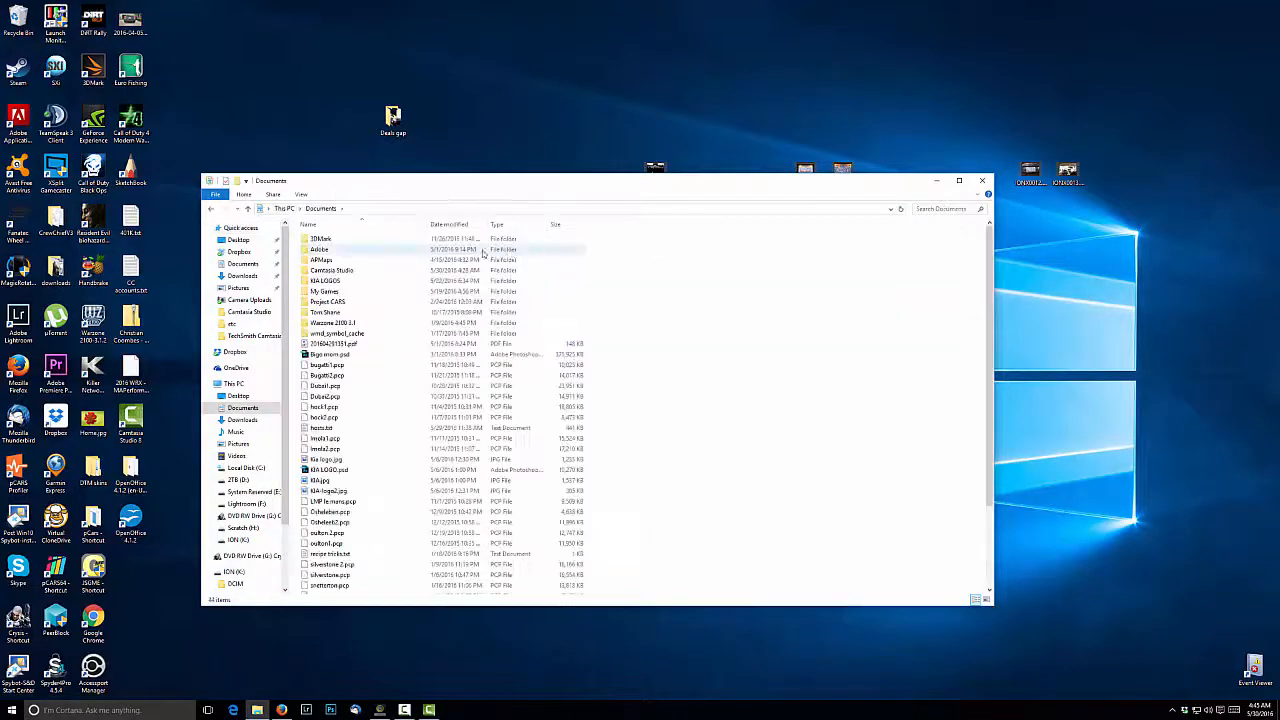
double_click(338, 252)
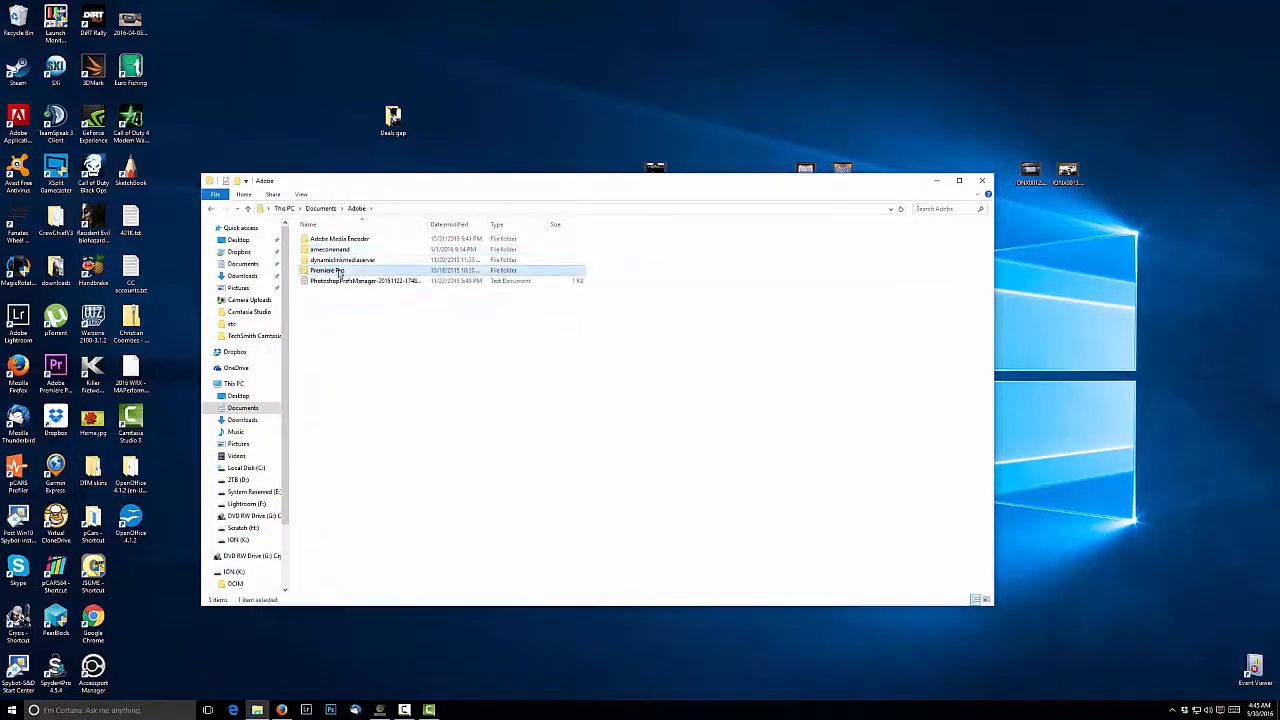
double_click(334, 270)
double_click(318, 245)
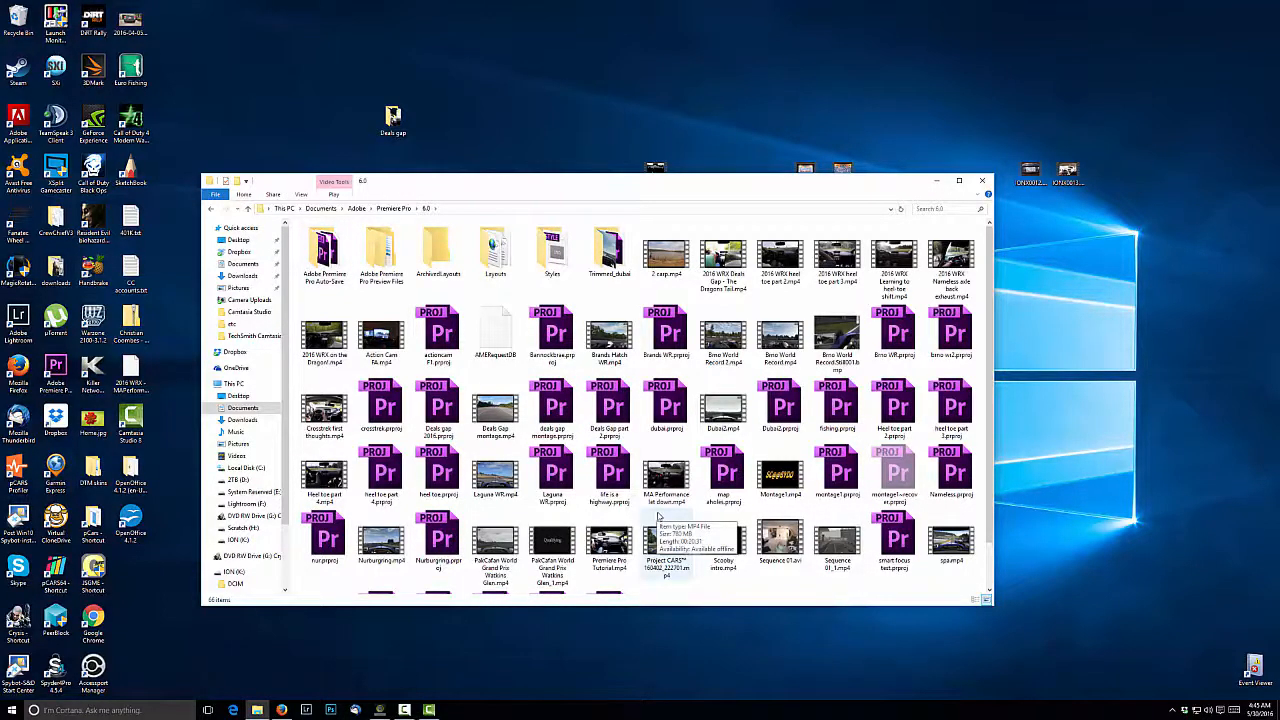
Play the exported Premiere Pro Tutorial.mp4 in Movies & TV to check it, pause playback, and close the player
scroll(951, 530, down, 1)
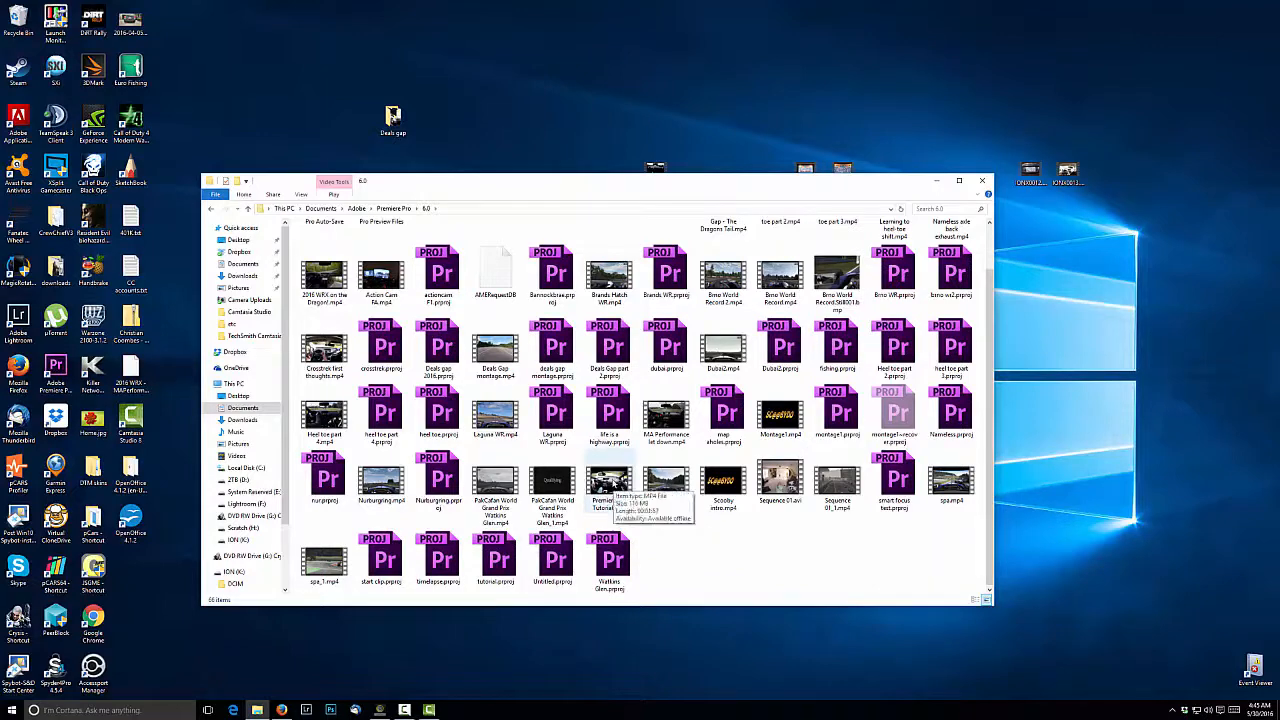
double_click(610, 489)
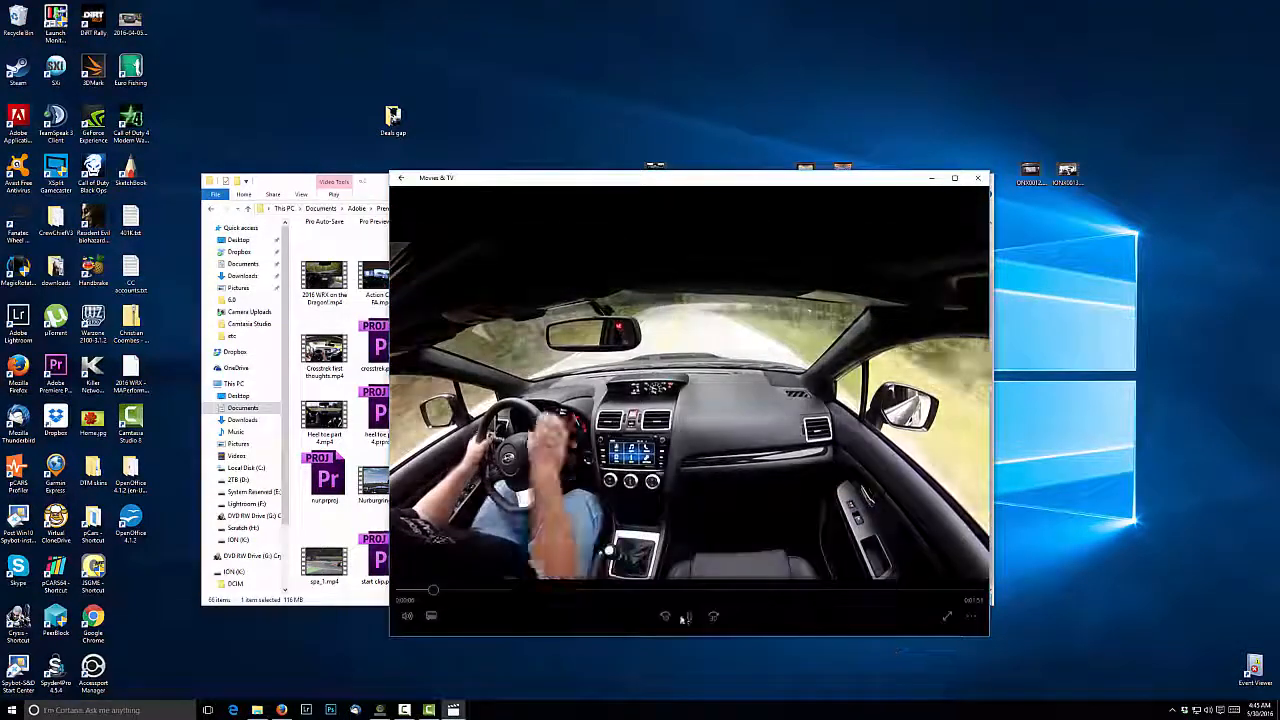
click(689, 617)
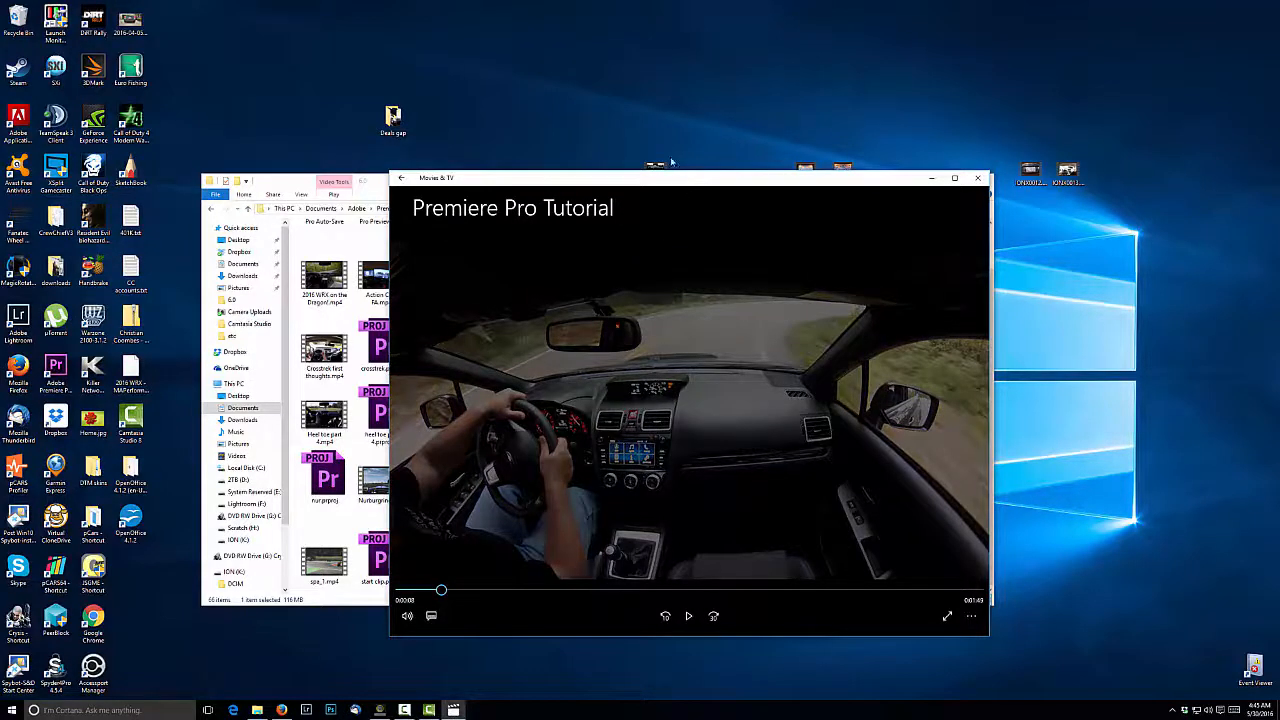
drag(682, 186, 716, 171)
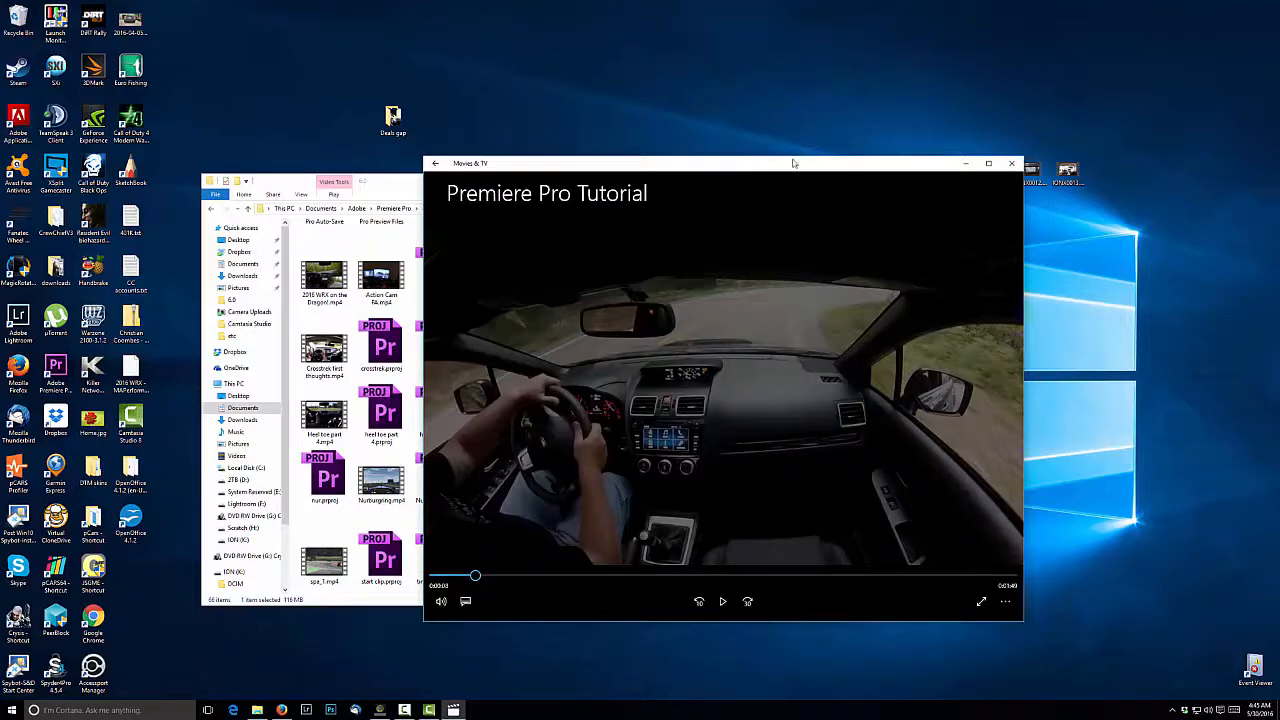
drag(783, 164, 723, 171)
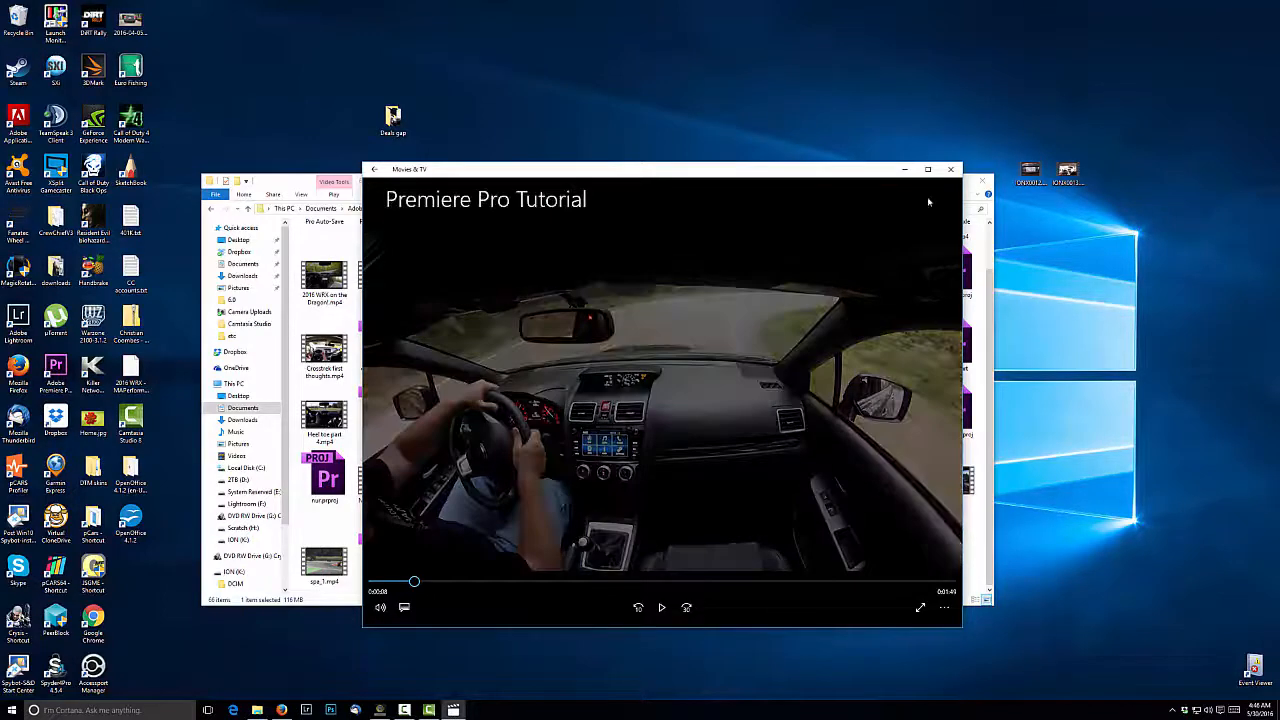
click(950, 169)
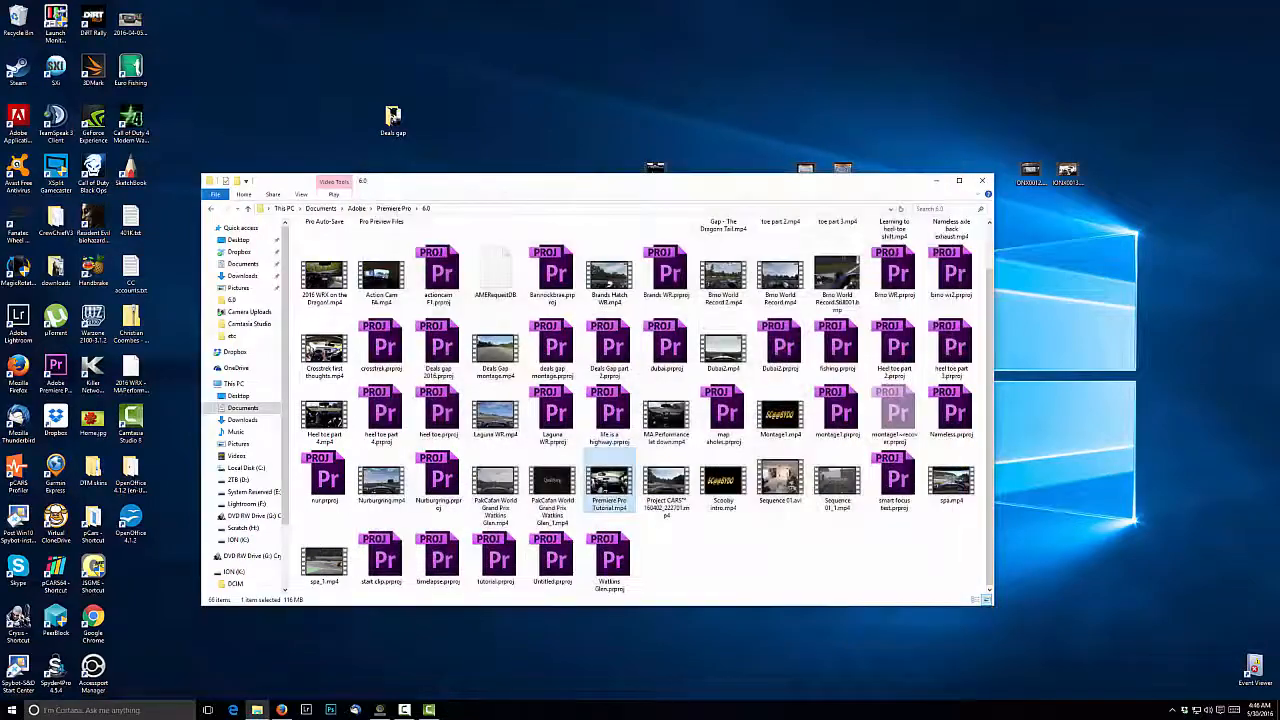